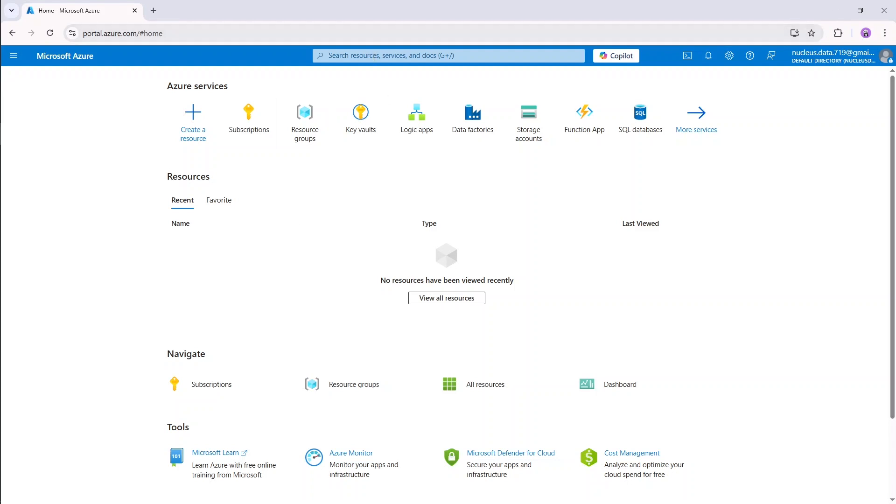
Search the portal for 'resource', open Resource groups, and start a new resource group.
{"action": "left_click", "coordinate": [374, 55]}
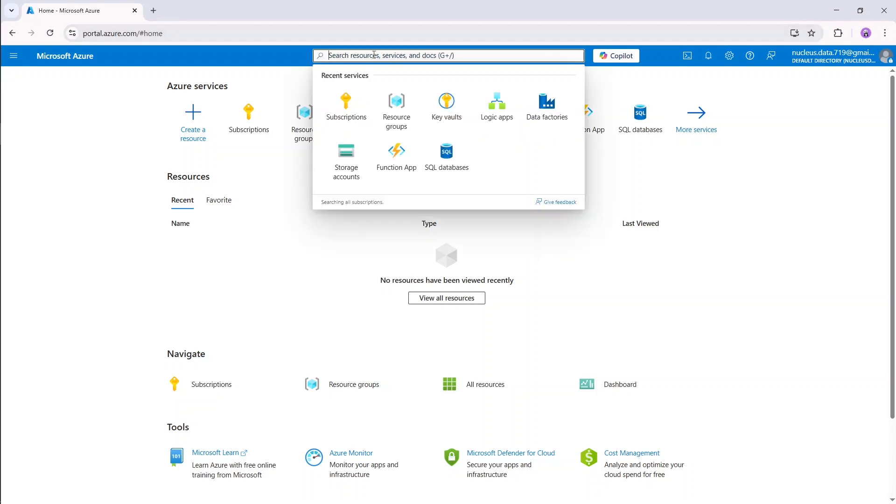
{"action": "type", "text": "resource"}
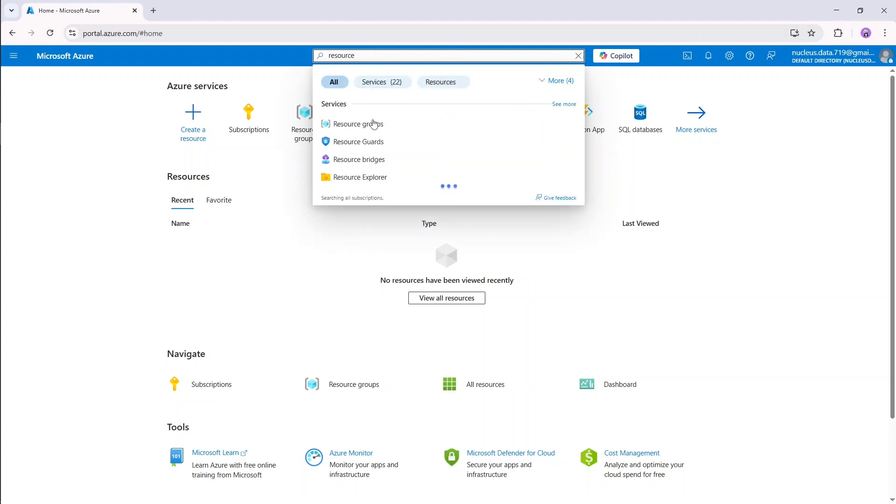
{"action": "left_click", "coordinate": [378, 125]}
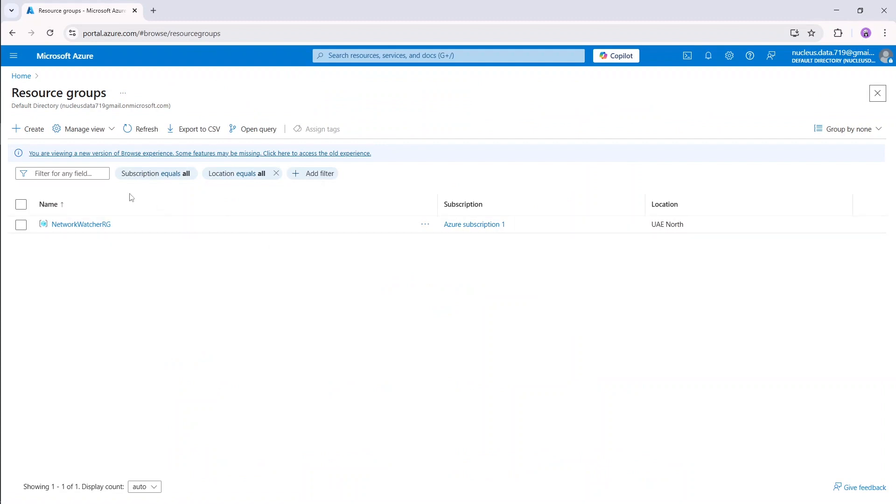
{"action": "left_click", "coordinate": [31, 131]}
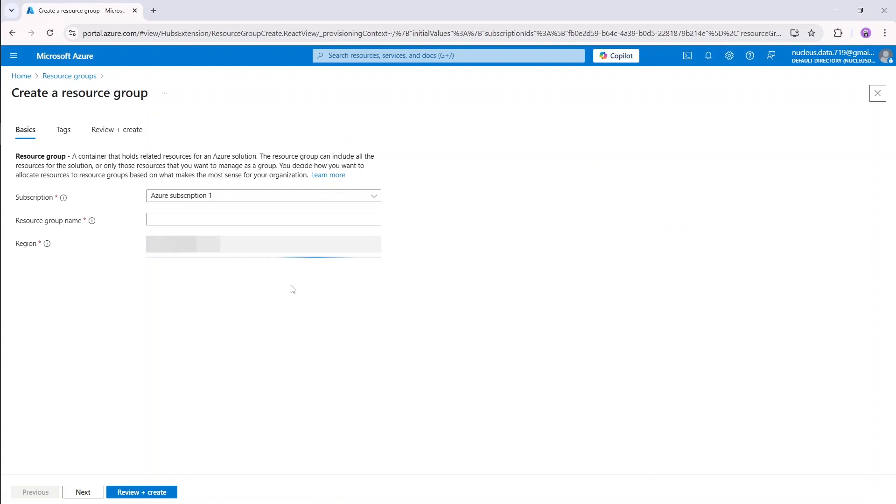
Name the resource group azureproj-uaenorth-rg in (Middle East) UAE North and create it via Review + create.
{"action": "left_click", "coordinate": [236, 218]}
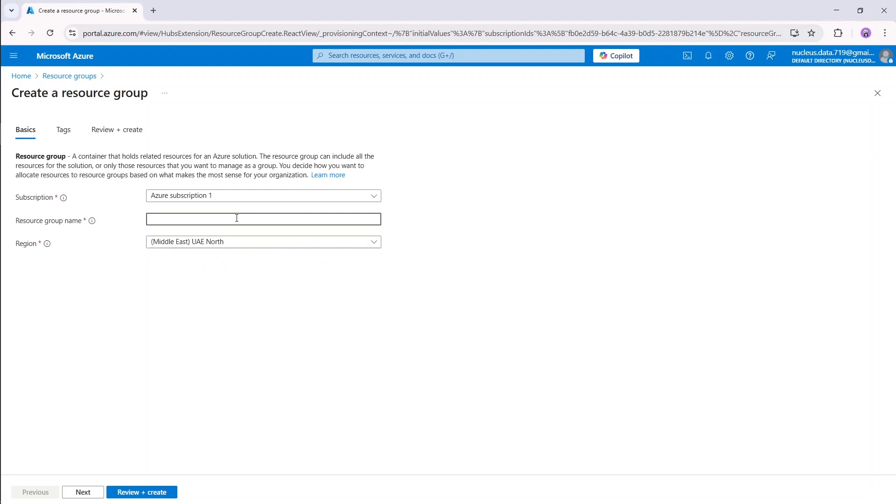
{"action": "type", "text": "azurep"}
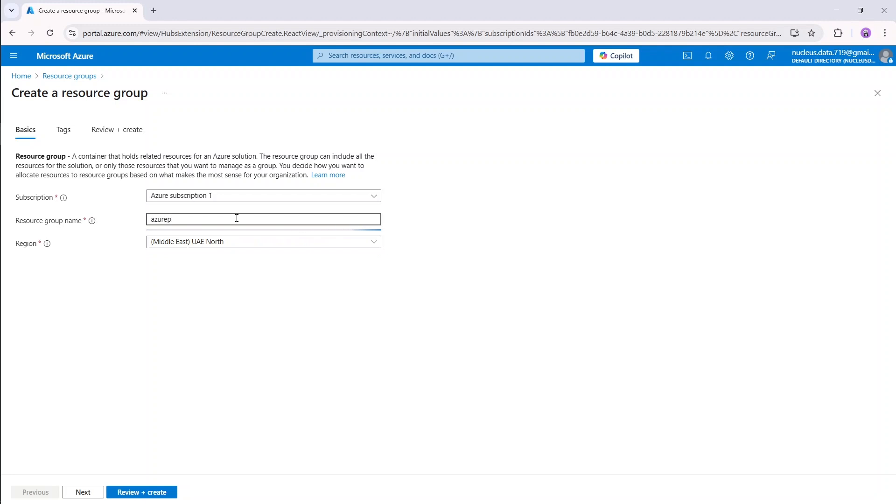
{"action": "type", "text": "roj"}
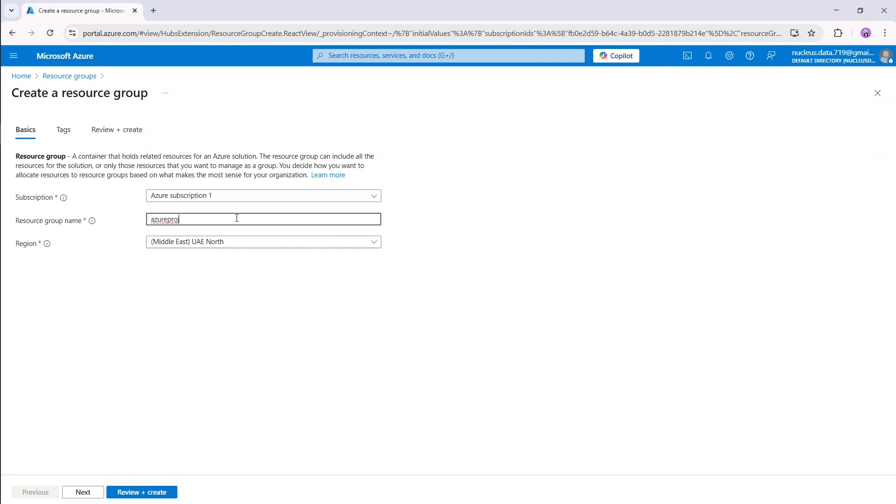
{"action": "type", "text": "-uaenorth-r"}
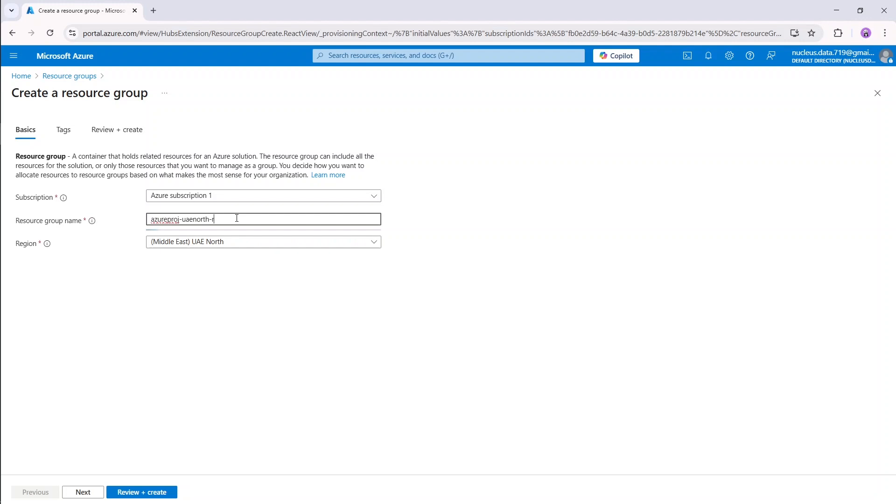
{"action": "type", "text": "g"}
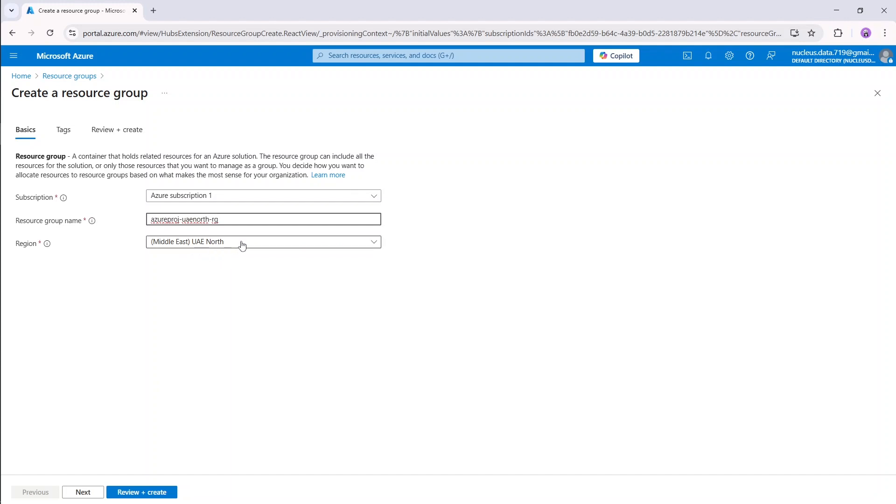
{"action": "left_click", "coordinate": [242, 245]}
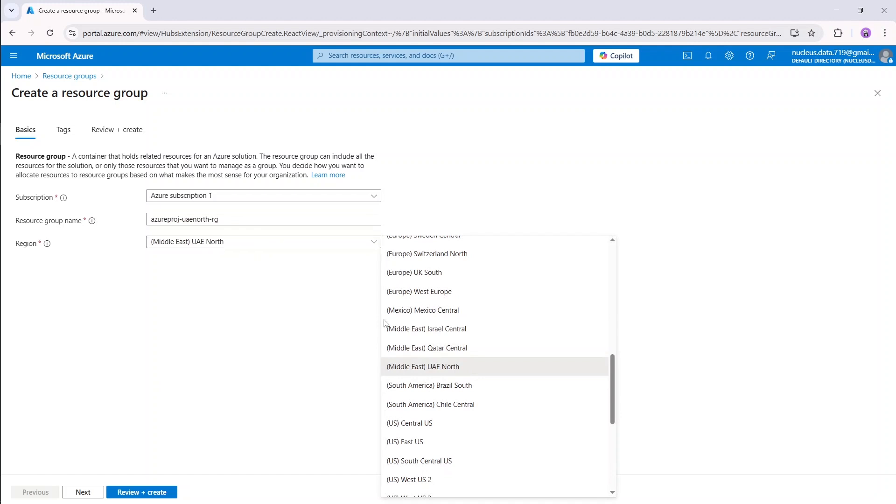
{"action": "scroll", "coordinate": [512, 372], "scroll_direction": "down", "scroll_amount": 1}
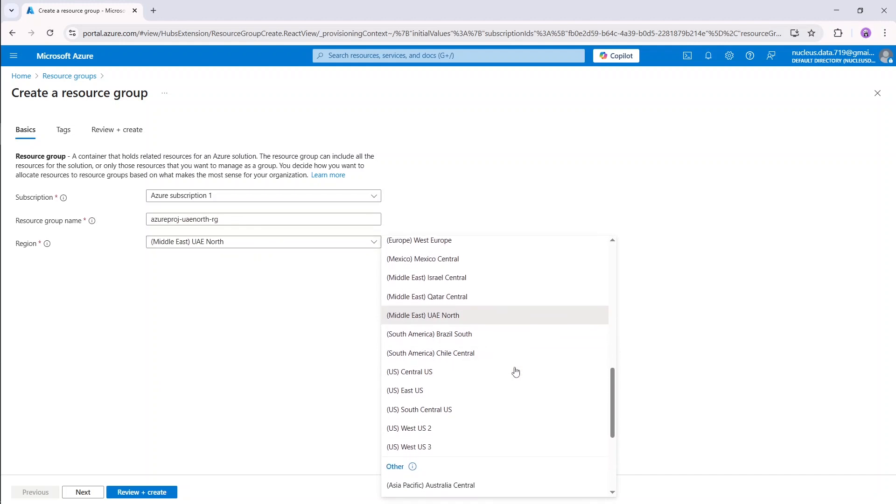
{"action": "scroll", "coordinate": [515, 372], "scroll_direction": "up", "scroll_amount": 6}
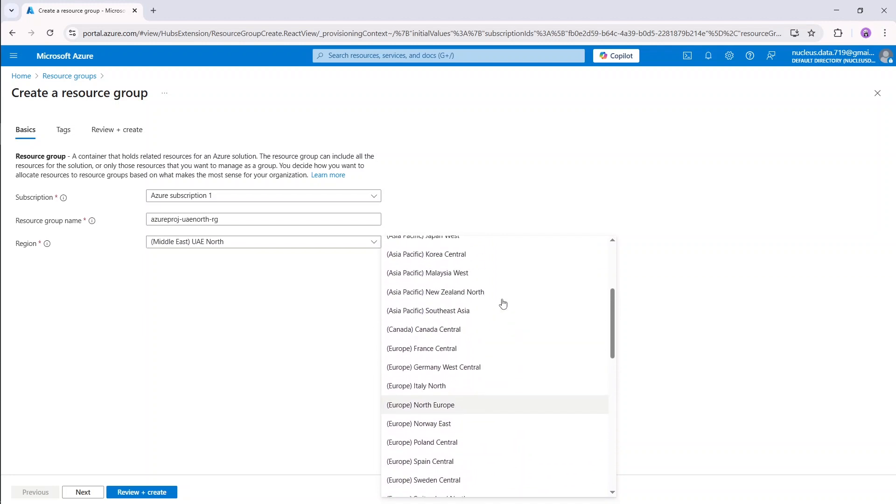
{"action": "scroll", "coordinate": [503, 304], "scroll_direction": "up", "scroll_amount": 3}
{"action": "scroll", "coordinate": [502, 304], "scroll_direction": "down", "scroll_amount": 8}
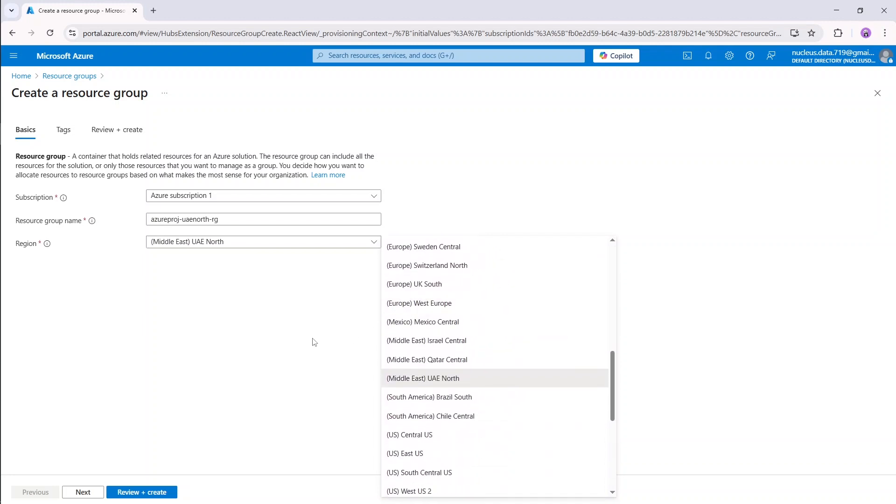
{"action": "left_click", "coordinate": [301, 320]}
{"action": "left_click", "coordinate": [95, 495]}
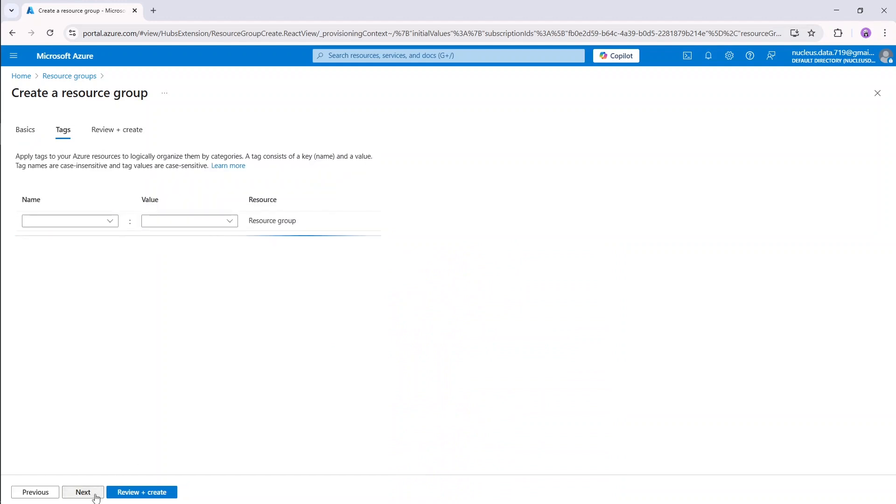
{"action": "left_click", "coordinate": [95, 494]}
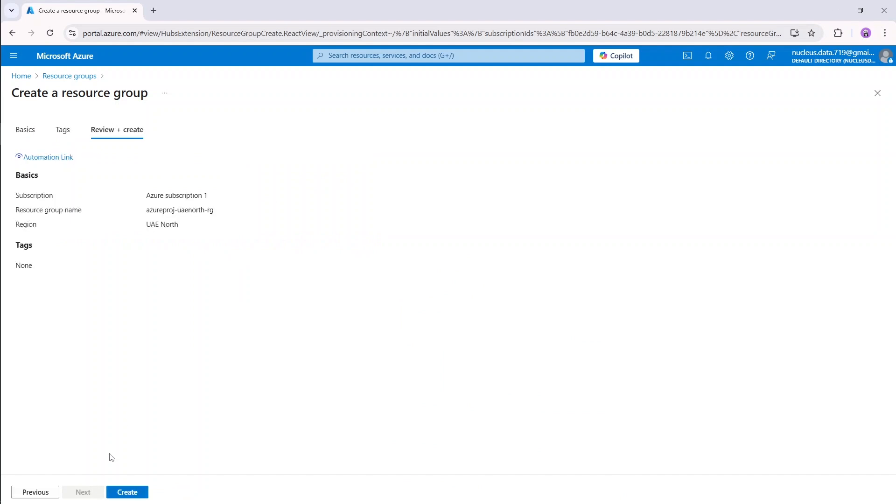
{"action": "left_click", "coordinate": [141, 493]}
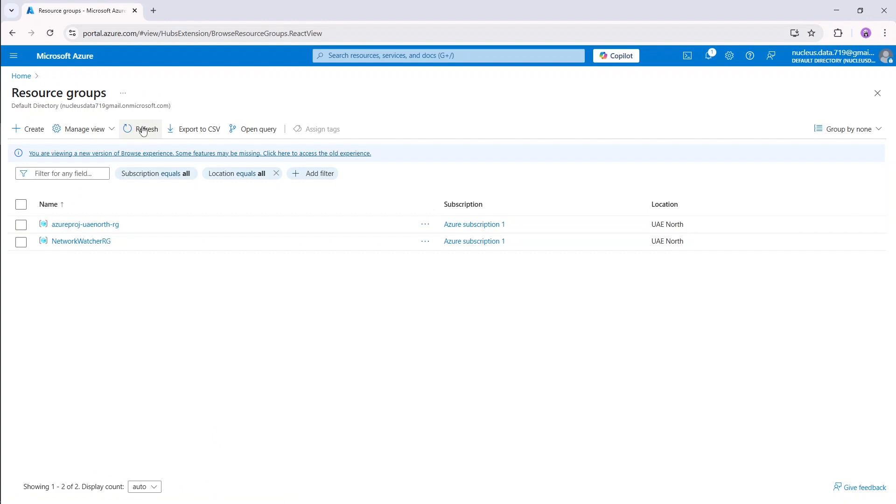
Refresh the resource groups, search 'storage' for Storage accounts, and start a new account.
{"action": "left_click", "coordinate": [143, 129]}
{"action": "left_click", "coordinate": [374, 56]}
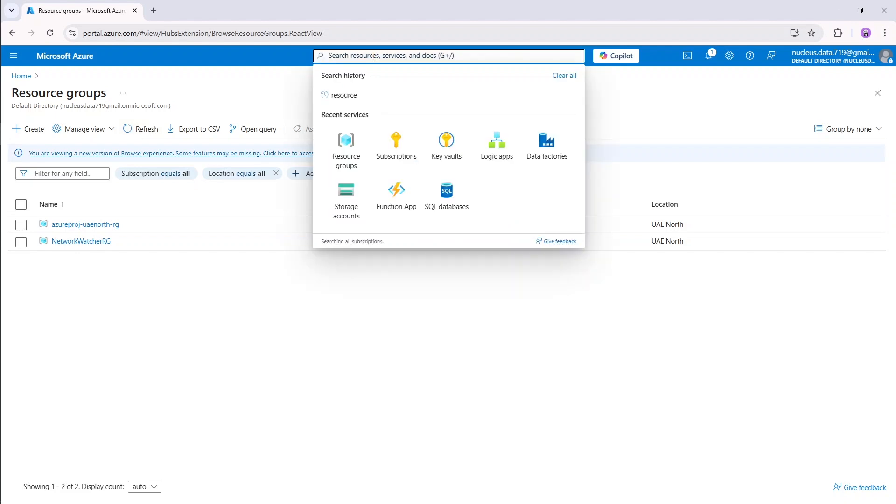
{"action": "type", "text": "storage"}
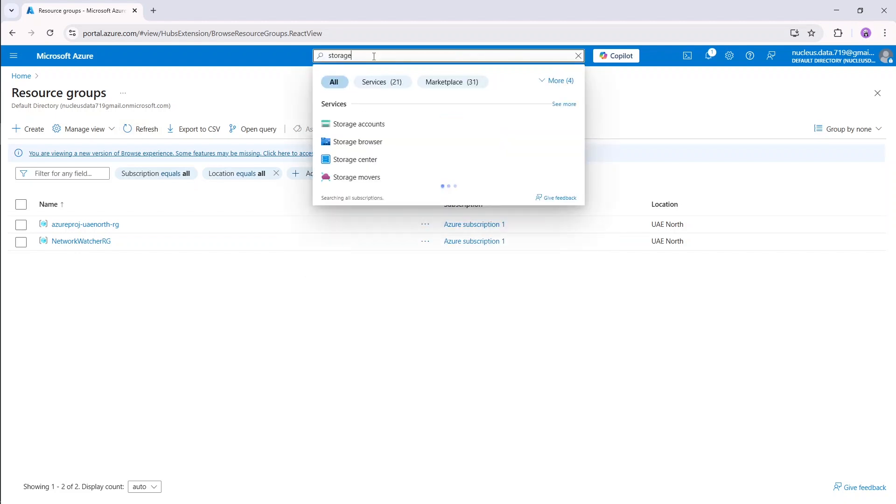
{"action": "left_click", "coordinate": [365, 125]}
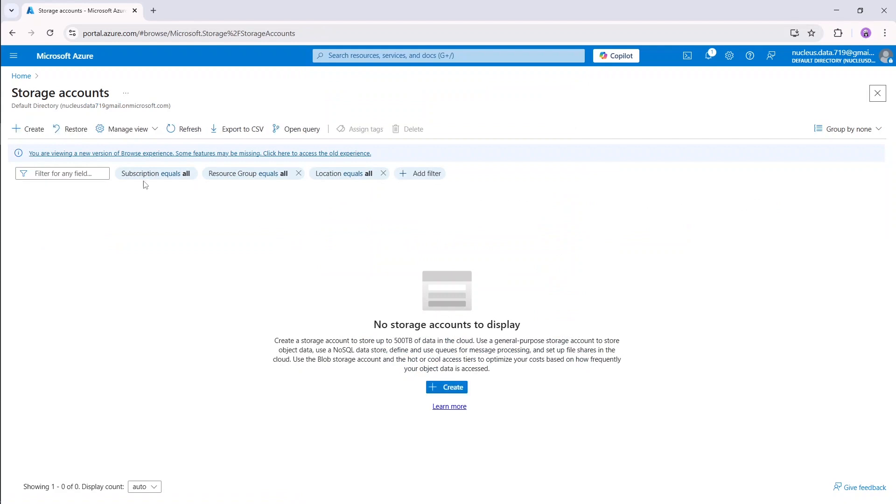
{"action": "left_click", "coordinate": [36, 131]}
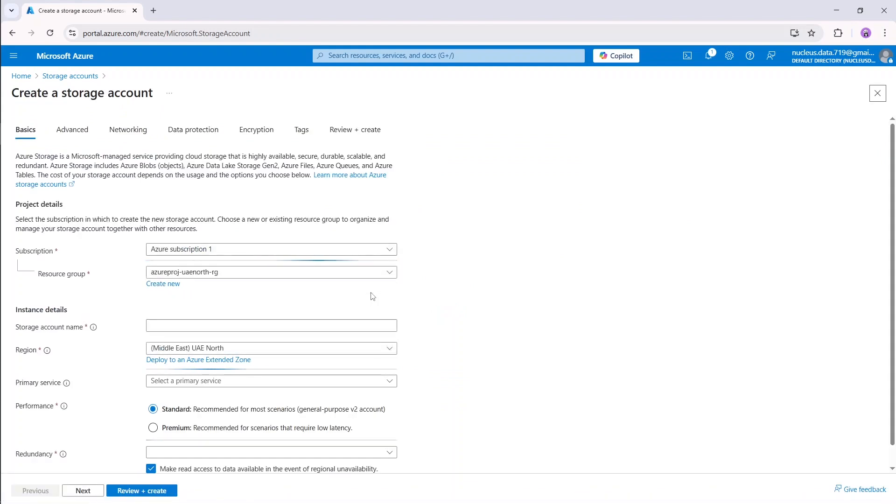
Keep resource group azureproj-uaenorth-rg and name the storage account azureprojuaenorthst without a hyphen.
{"action": "left_click", "coordinate": [227, 277]}
{"action": "left_click", "coordinate": [228, 276]}
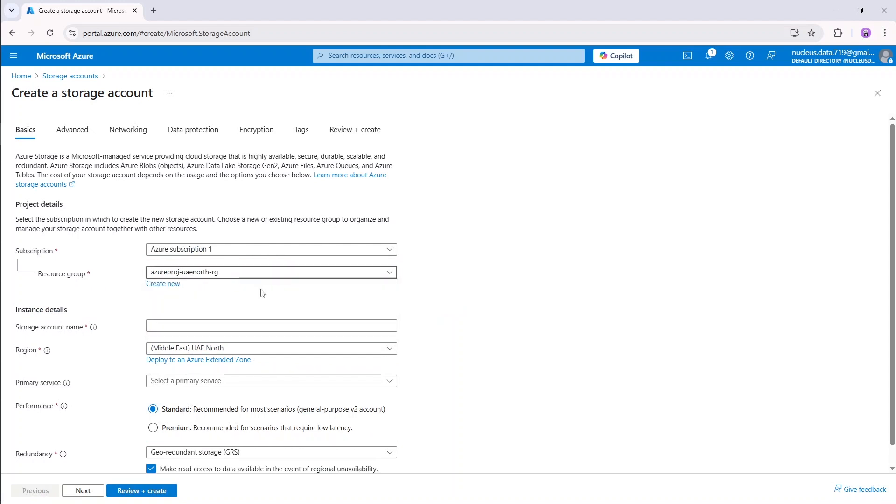
{"action": "scroll", "coordinate": [236, 298], "scroll_direction": "down", "scroll_amount": 1}
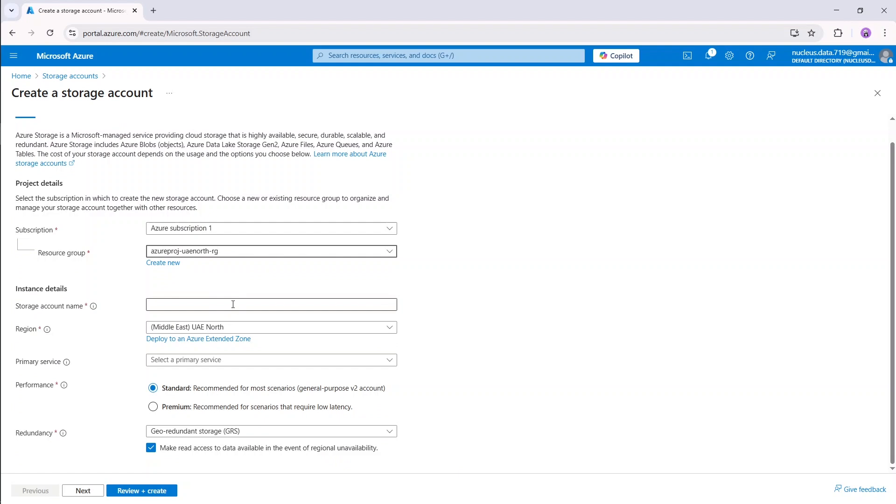
{"action": "left_click", "coordinate": [233, 305]}
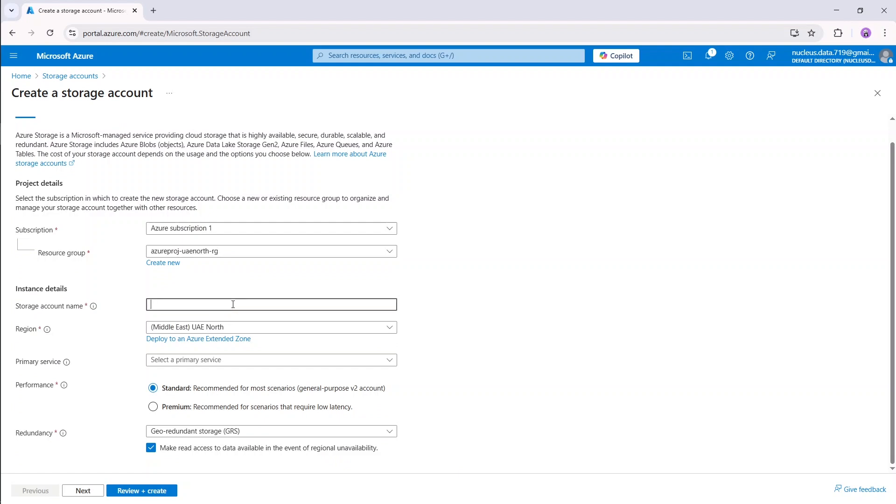
{"action": "type", "text": "azureproj"}
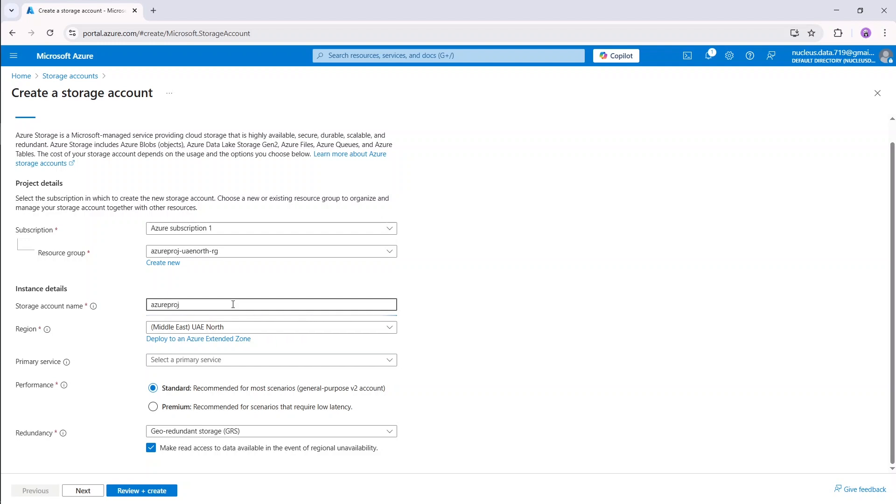
{"action": "type", "text": "ua"}
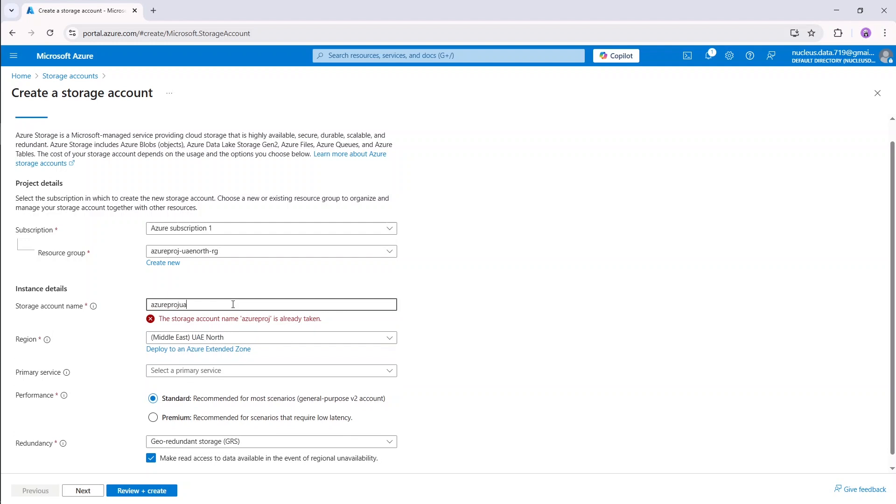
{"action": "type", "text": "enorthst"}
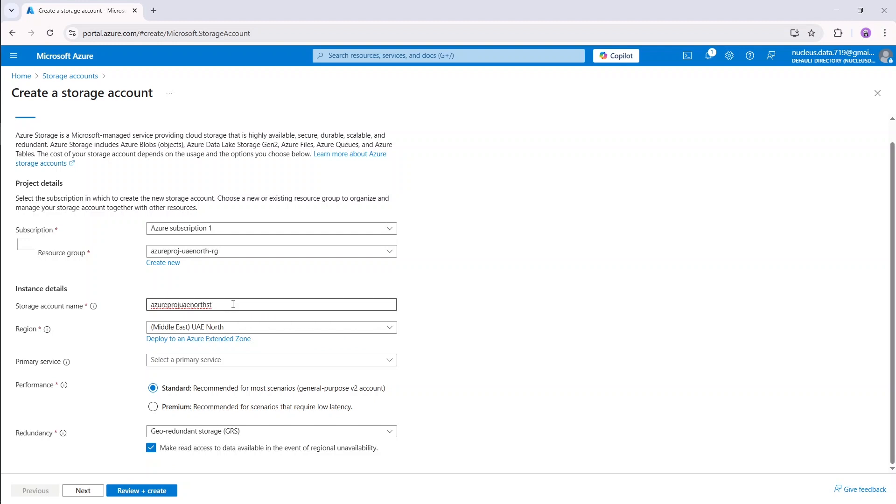
{"action": "type", "text": "-"}
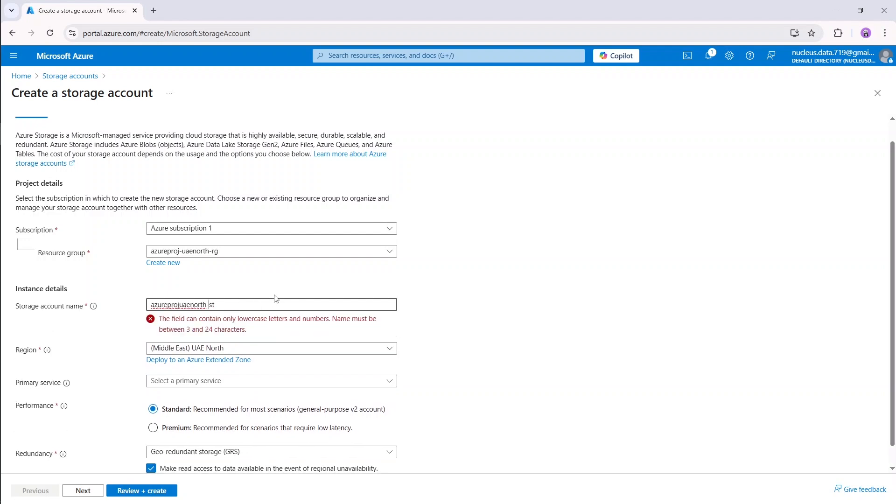
{"action": "key", "text": "BackSpace"}
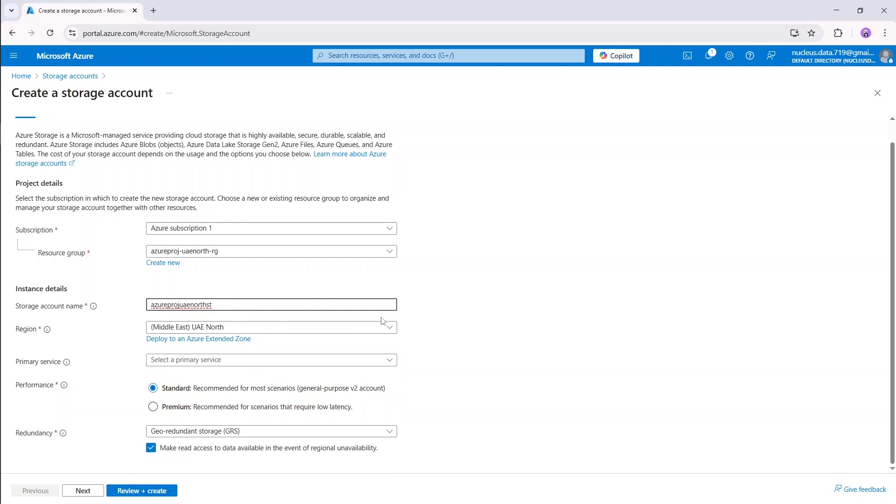
Check the primary service options without choosing one, and keep geo-redundant storage (GRS) as redundancy.
{"action": "left_click", "coordinate": [232, 361]}
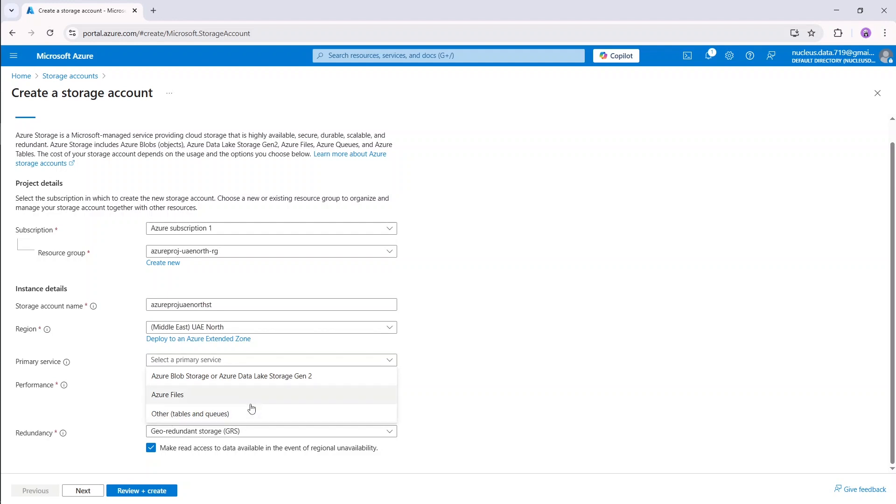
{"action": "left_click", "coordinate": [295, 360]}
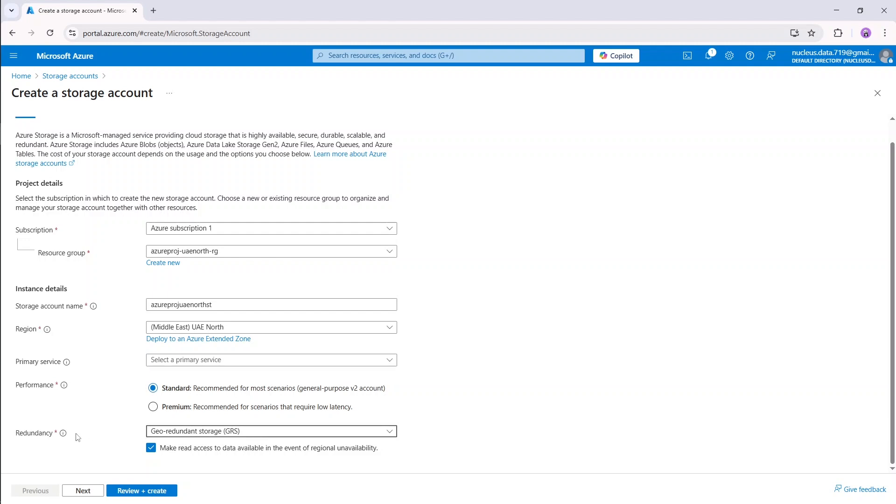
{"action": "left_click", "coordinate": [178, 437]}
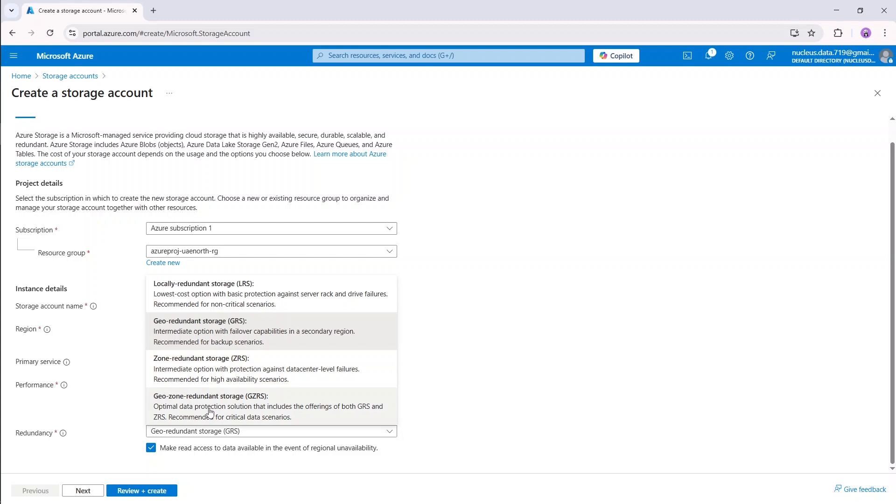
{"action": "left_click", "coordinate": [218, 432]}
Continue to the Advanced tab with GRS redundancy unchanged.
{"action": "left_click", "coordinate": [83, 491]}
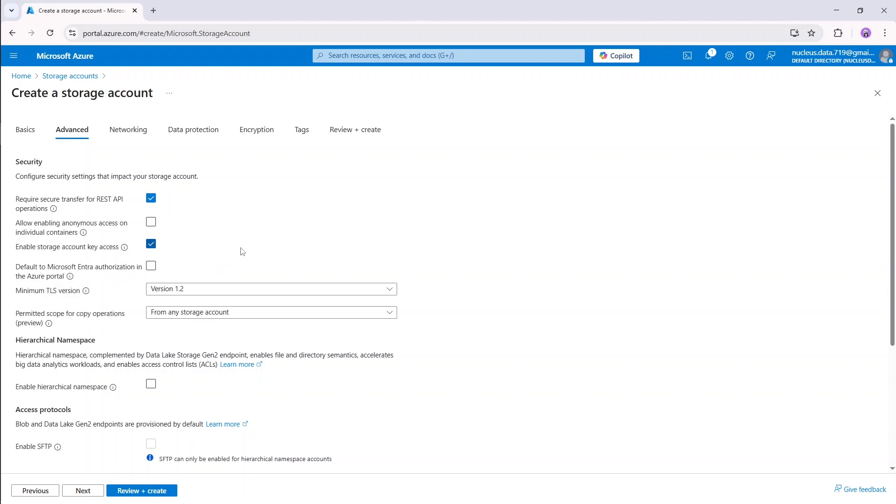
Keep minimum TLS Version 1.2 and enable hierarchical namespace, leaving access tier at Hot.
{"action": "scroll", "coordinate": [241, 250], "scroll_direction": "down", "scroll_amount": 2}
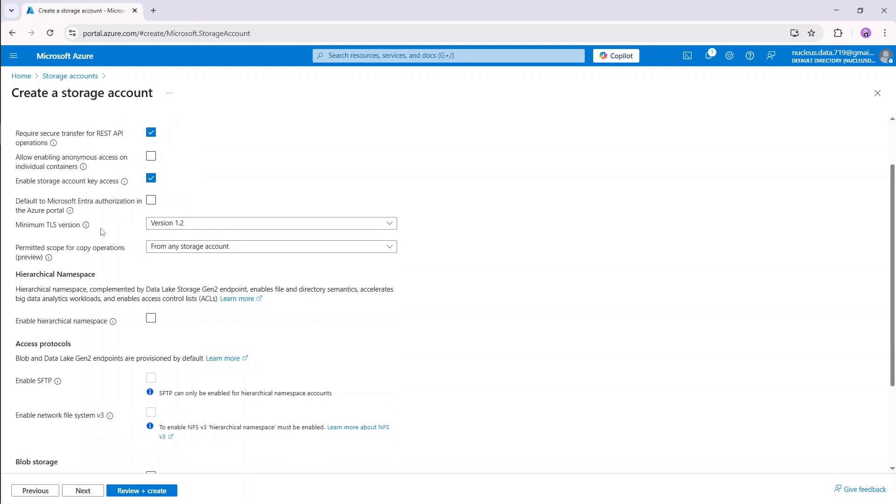
{"action": "left_click", "coordinate": [200, 229]}
{"action": "left_click", "coordinate": [199, 229]}
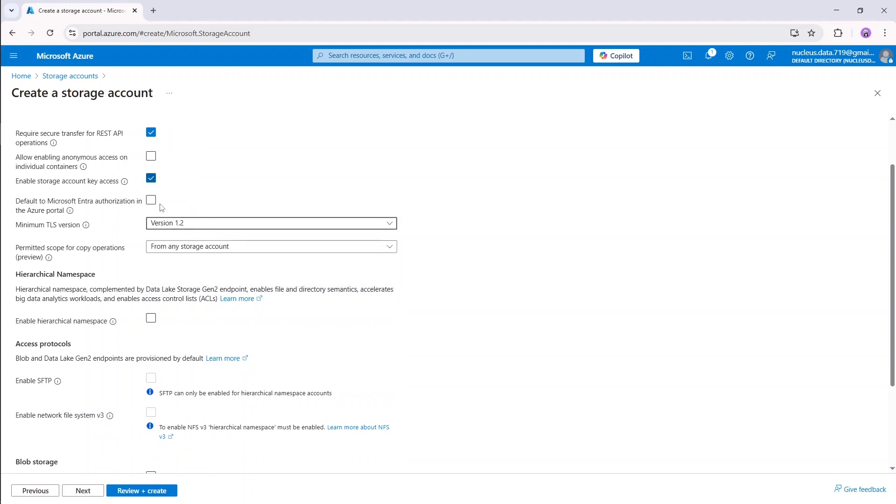
{"action": "scroll", "coordinate": [143, 237], "scroll_direction": "down", "scroll_amount": 1}
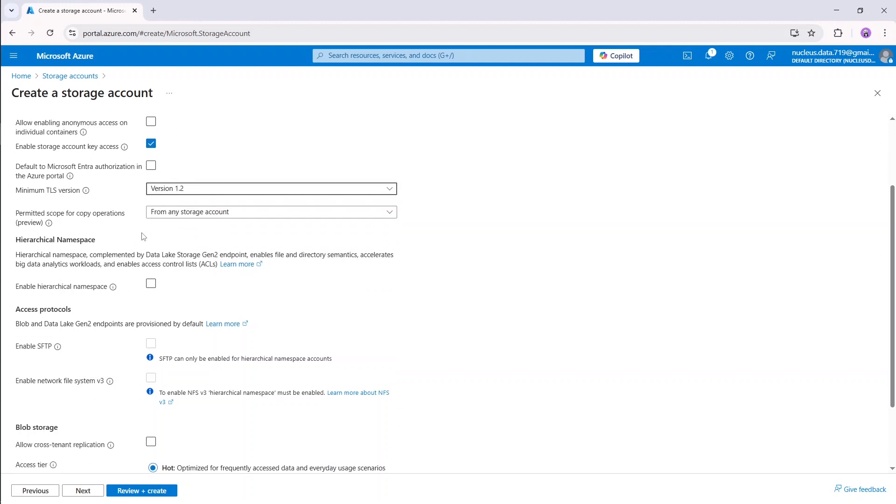
{"action": "scroll", "coordinate": [154, 243], "scroll_direction": "down", "scroll_amount": 1}
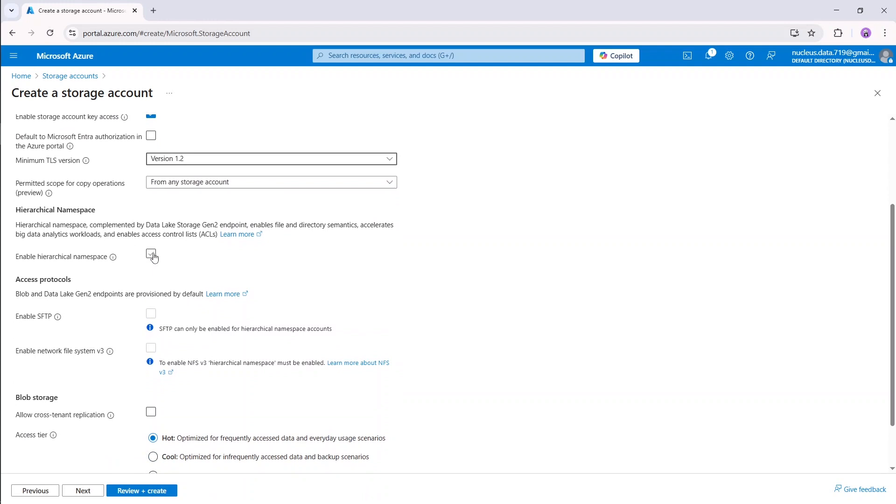
{"action": "left_click", "coordinate": [153, 254]}
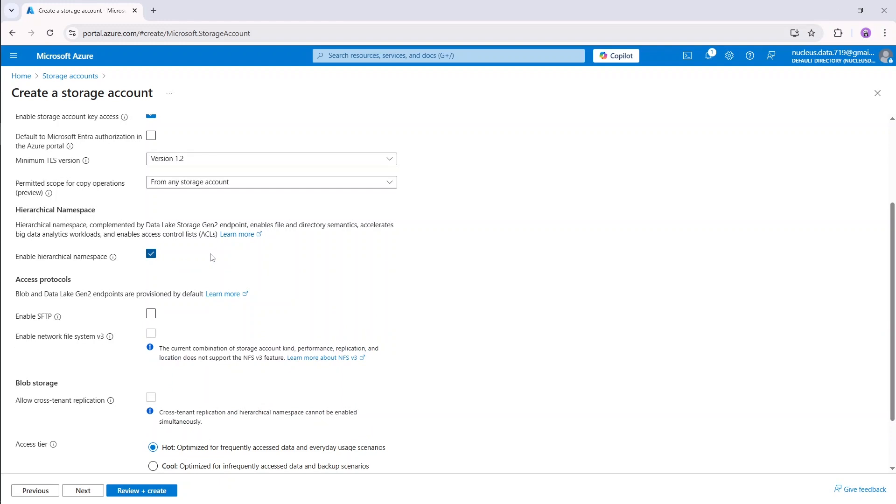
{"action": "scroll", "coordinate": [212, 257], "scroll_direction": "down", "scroll_amount": 1}
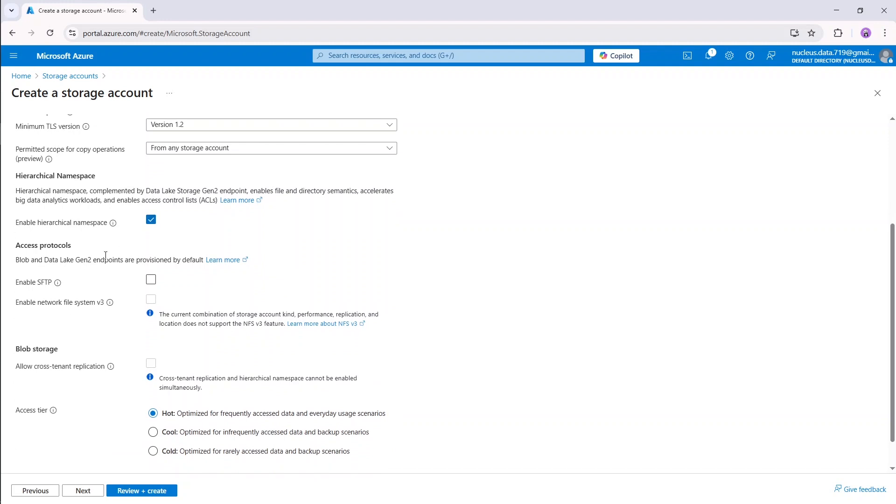
{"action": "scroll", "coordinate": [179, 243], "scroll_direction": "down", "scroll_amount": 1}
{"action": "left_click", "coordinate": [178, 244]}
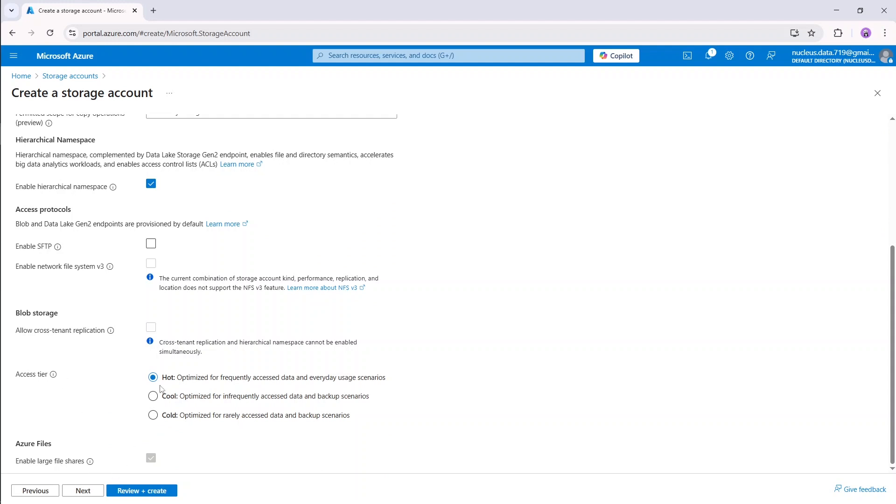
Pass through the Networking tab with default public access and routing to Data protection.
{"action": "left_click", "coordinate": [93, 493]}
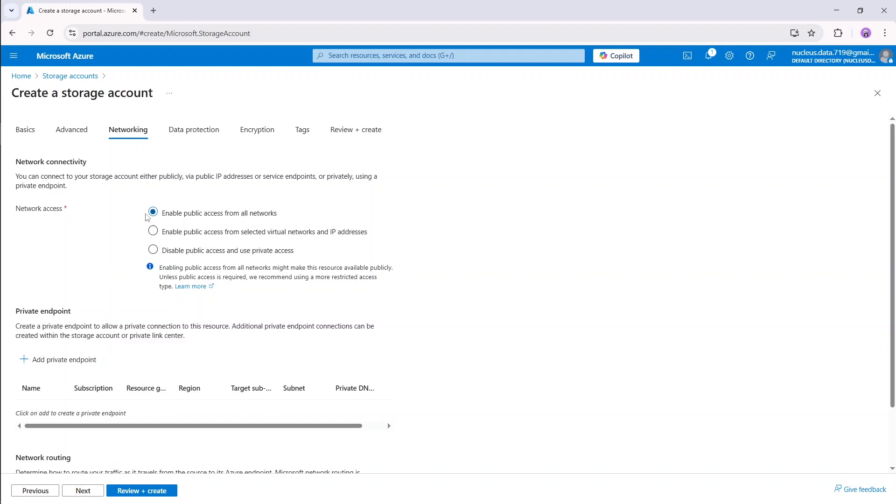
{"action": "scroll", "coordinate": [109, 258], "scroll_direction": "down", "scroll_amount": 2}
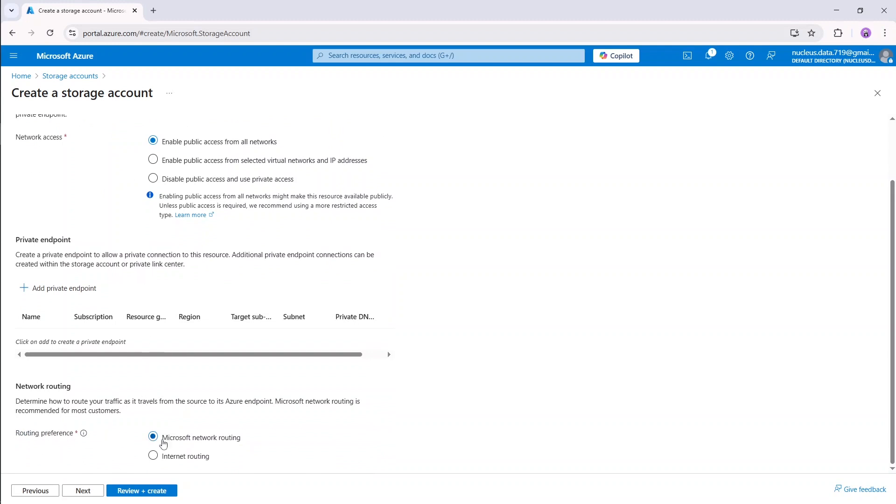
{"action": "left_click", "coordinate": [98, 492]}
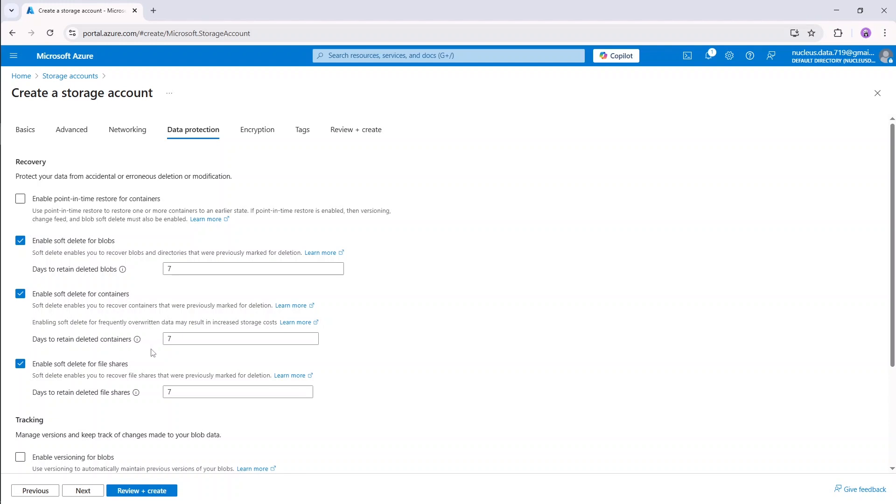
Leave soft-delete retention at 7 days and advance through Encryption and Tags to validation.
{"action": "left_click_drag", "start_coordinate": [182, 338], "coordinate": [167, 339]}
{"action": "left_click", "coordinate": [176, 338]}
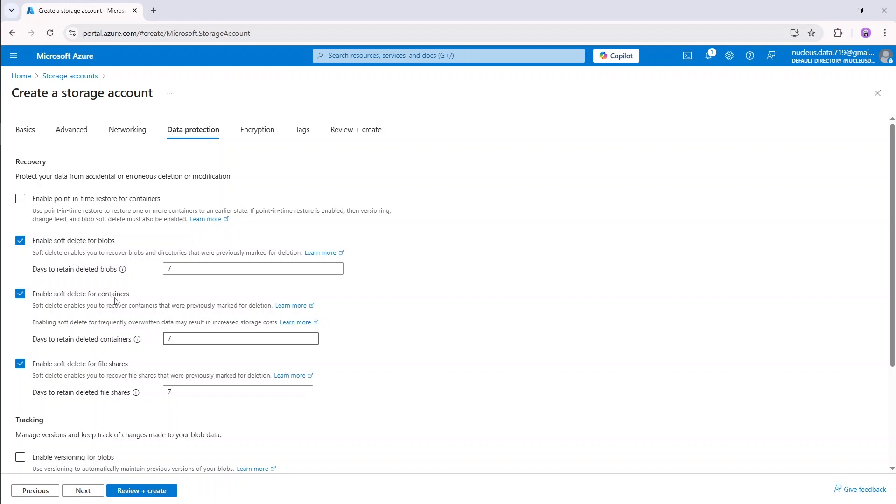
{"action": "left_click", "coordinate": [220, 362]}
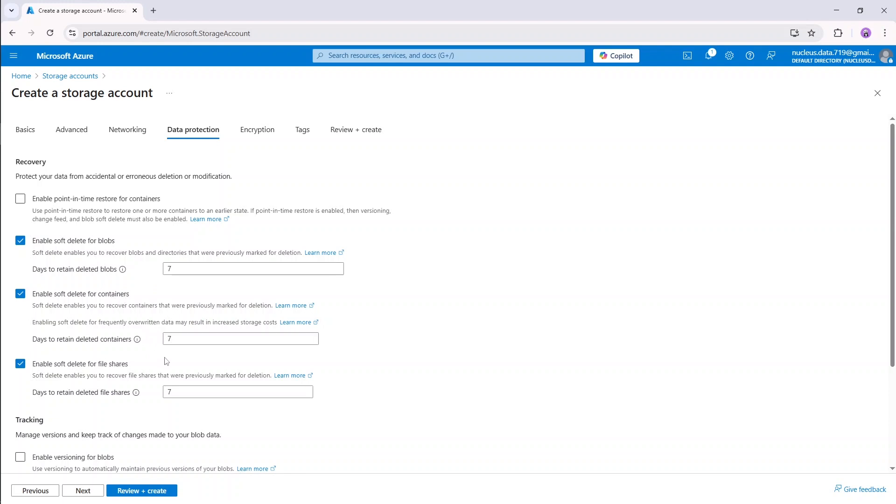
{"action": "scroll", "coordinate": [224, 360], "scroll_direction": "down", "scroll_amount": 1}
{"action": "scroll", "coordinate": [229, 354], "scroll_direction": "down", "scroll_amount": 2}
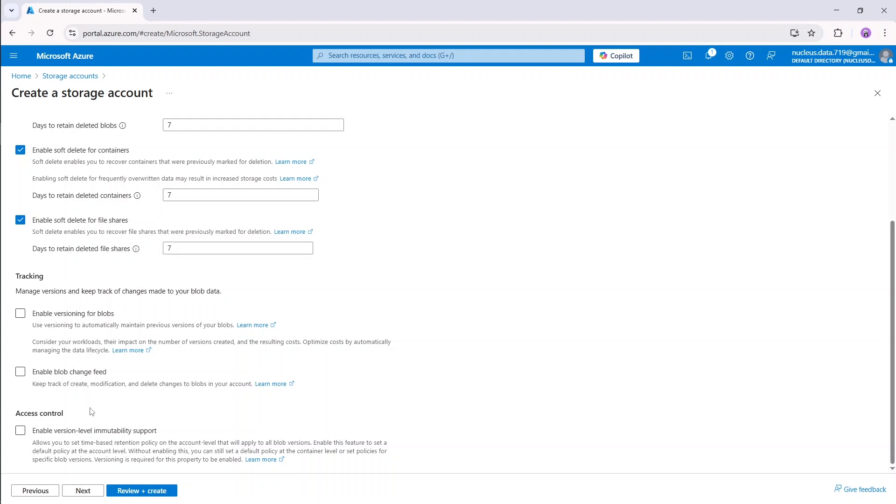
{"action": "left_click", "coordinate": [93, 491]}
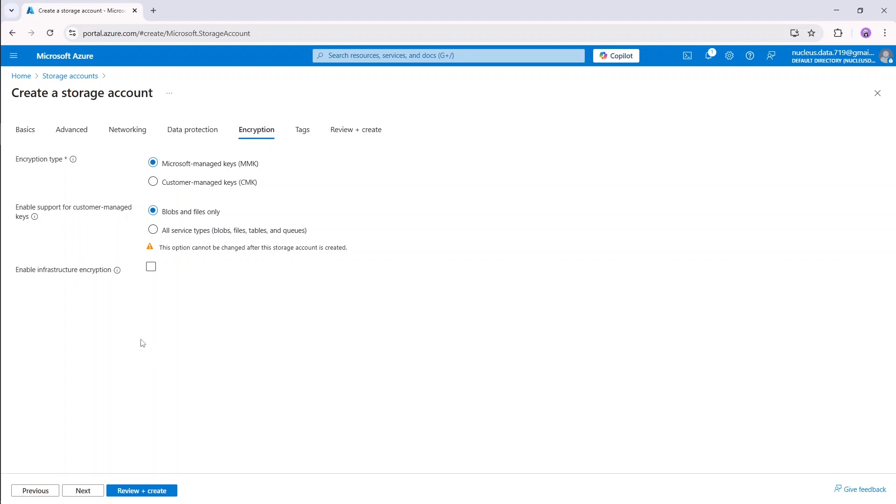
{"action": "left_click", "coordinate": [93, 495]}
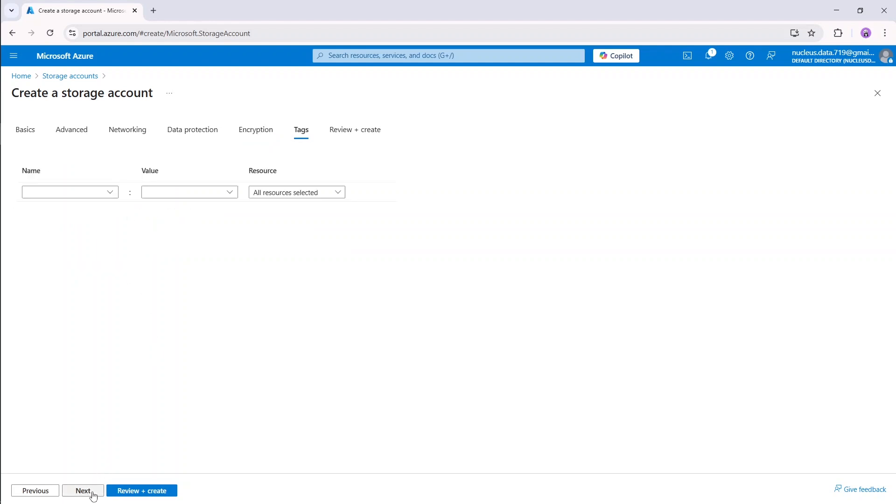
{"action": "left_click", "coordinate": [96, 494]}
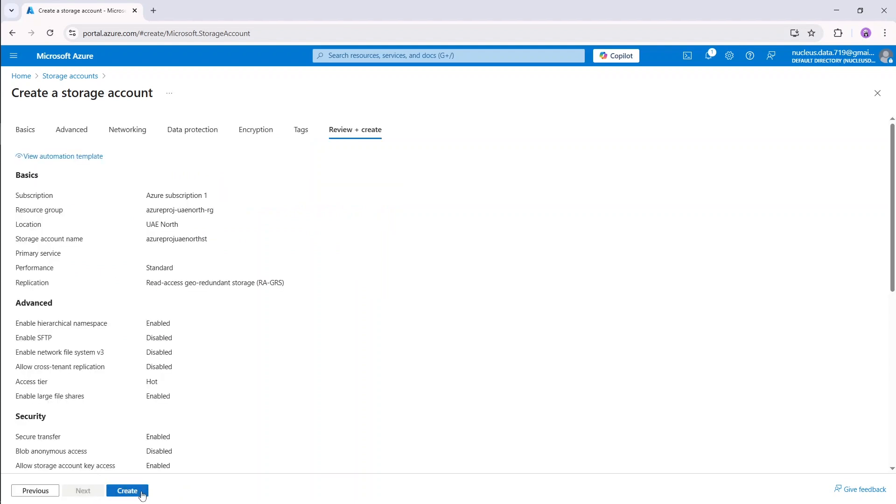
Create the azureprojuaenorthst storage account and open its overview after deployment succeeds.
{"action": "left_click", "coordinate": [127, 491]}
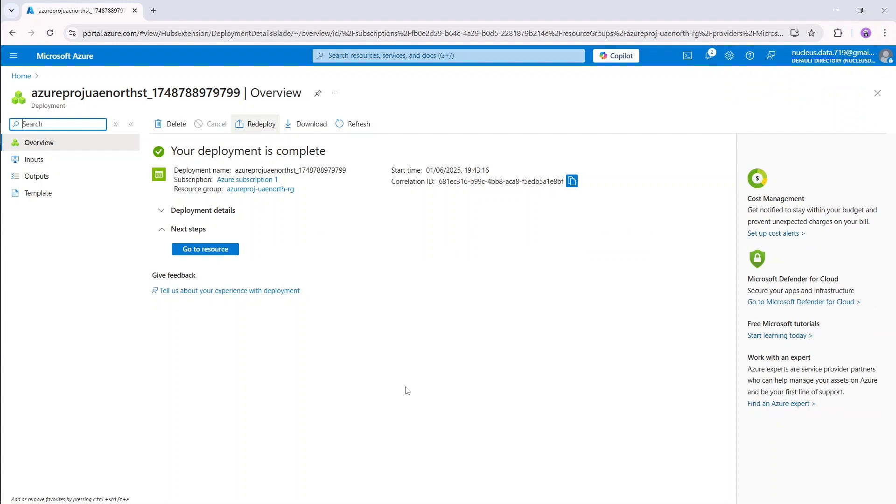
{"action": "left_click", "coordinate": [231, 251]}
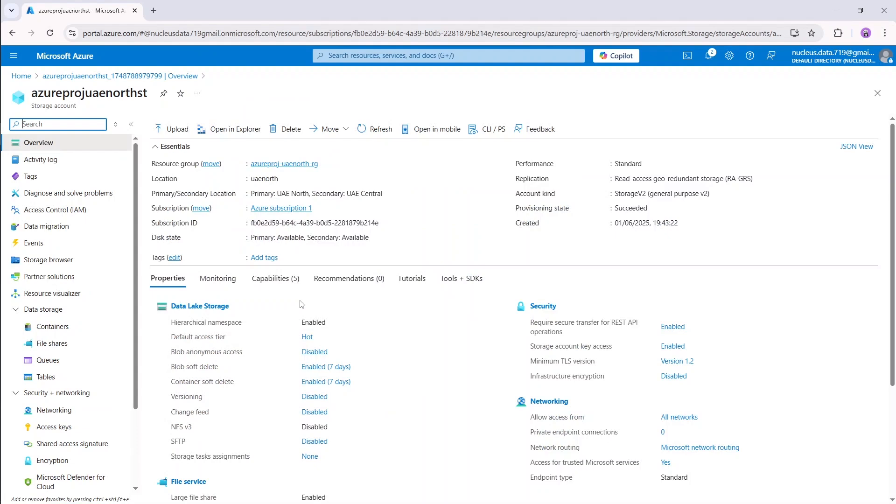
{"action": "left_click", "coordinate": [418, 258]}
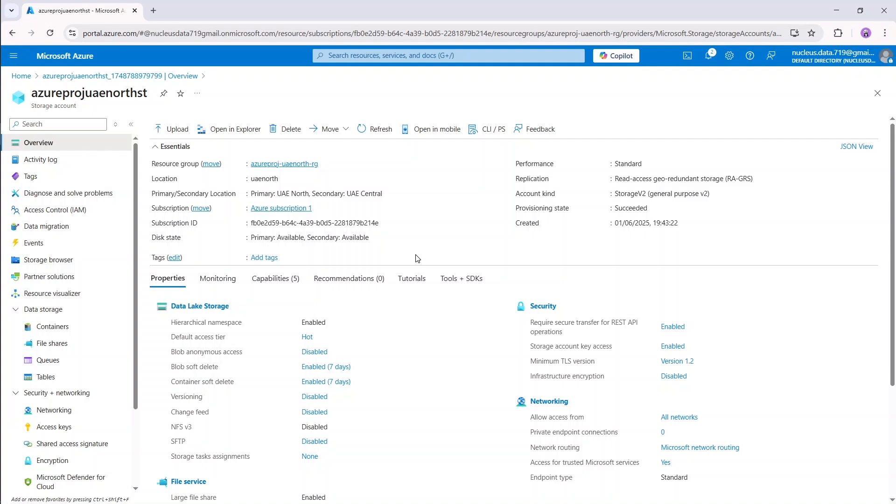
Create two containers, raw-data and transformed-data, in the azureprojuaenorthst storage account.
{"action": "left_click", "coordinate": [84, 328]}
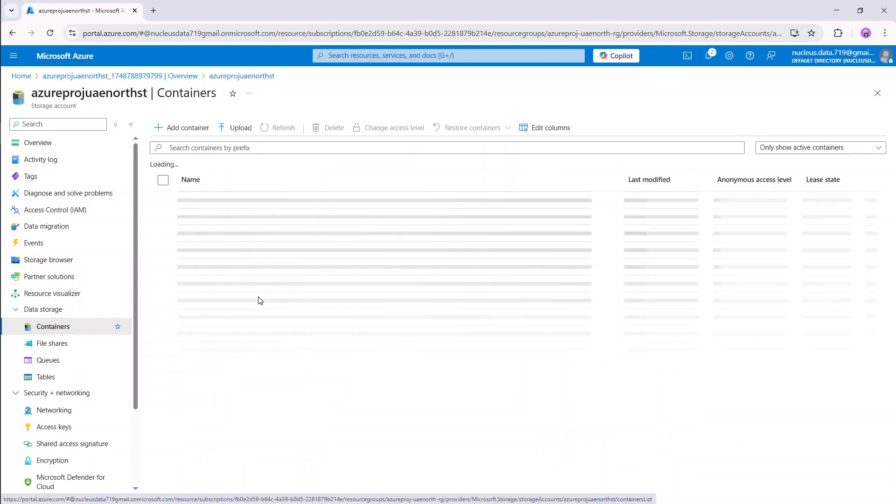
{"action": "left_click", "coordinate": [184, 127]}
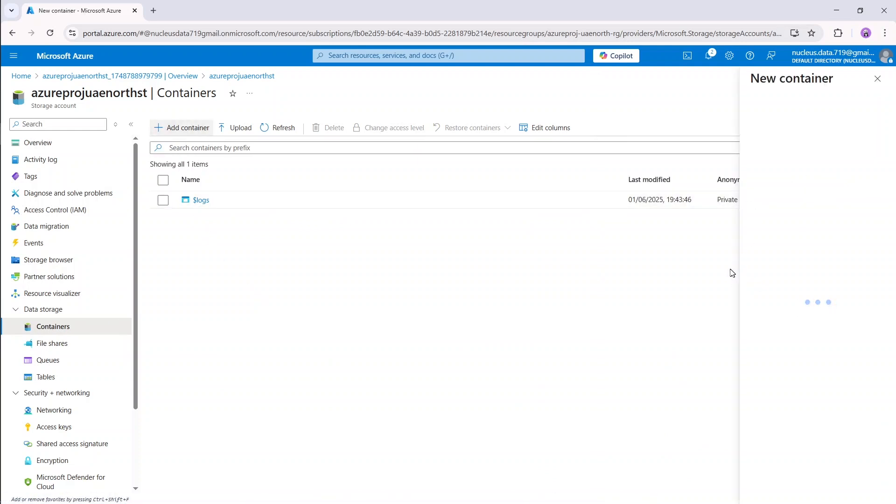
{"action": "left_click", "coordinate": [732, 127]}
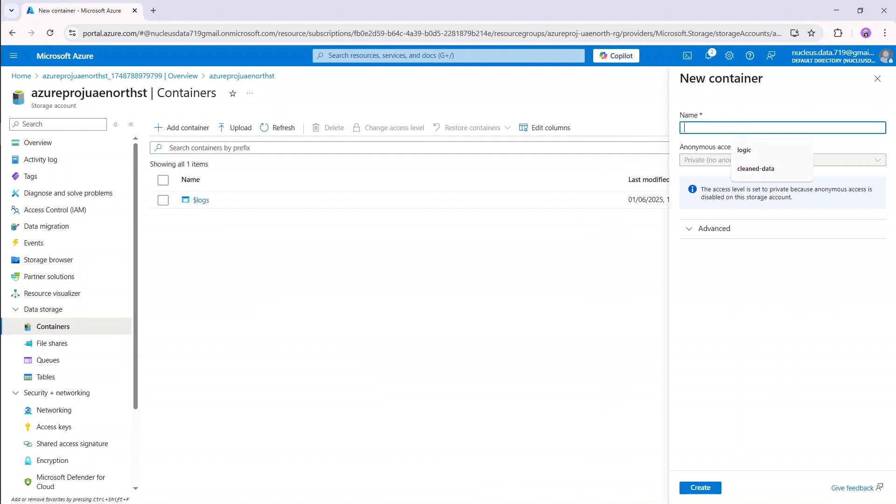
{"action": "type", "text": "raw-"}
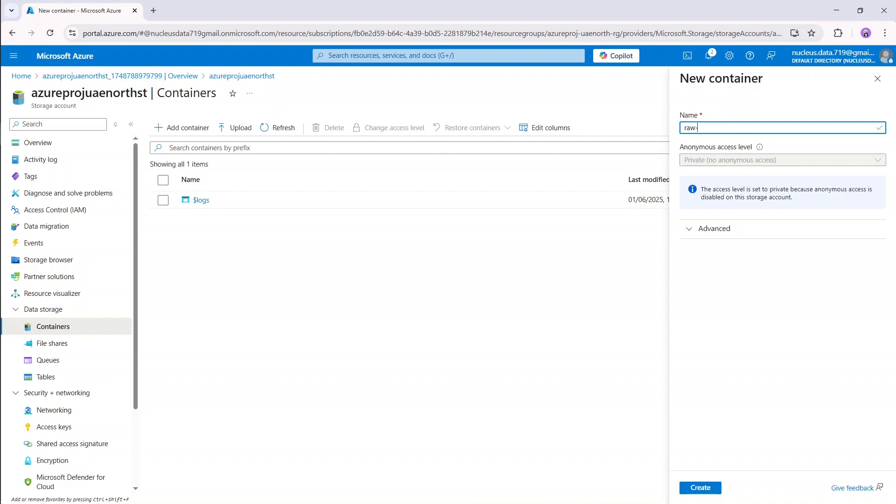
{"action": "type", "text": "data"}
{"action": "left_click", "coordinate": [706, 493]}
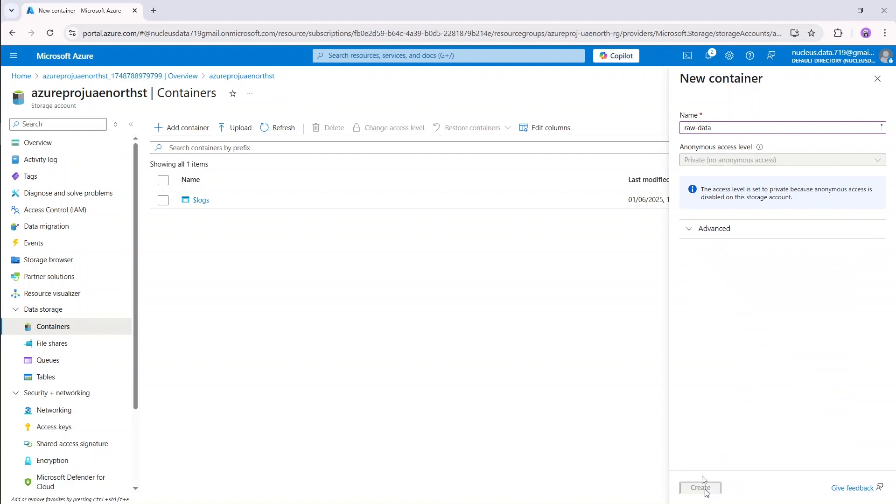
{"action": "left_click", "coordinate": [191, 133]}
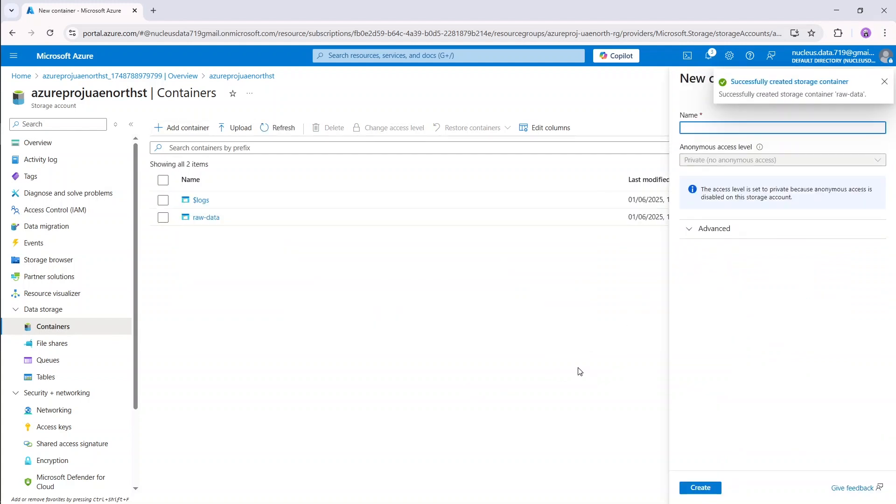
{"action": "type", "text": "transformed-data"}
{"action": "left_click", "coordinate": [713, 488]}
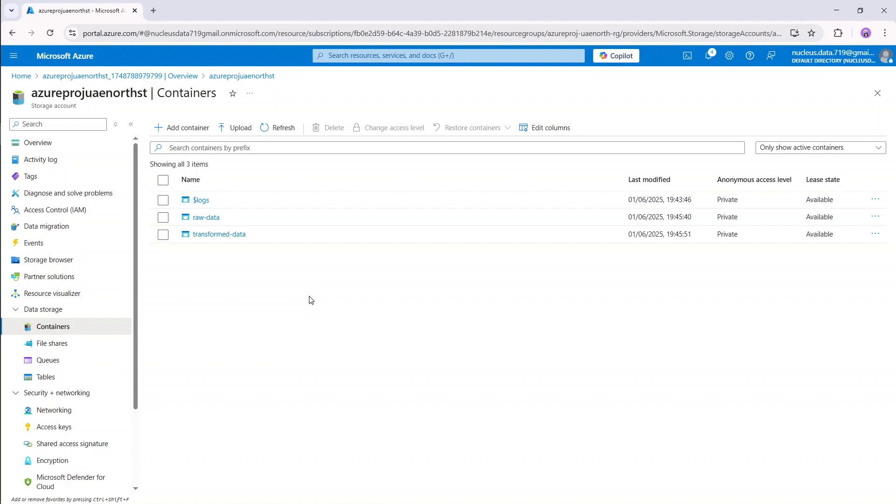
{"action": "left_click", "coordinate": [383, 51]}
Start a new data factory in resource group azureproj-uaenorth-rg.
{"action": "type", "text": "data factory"}
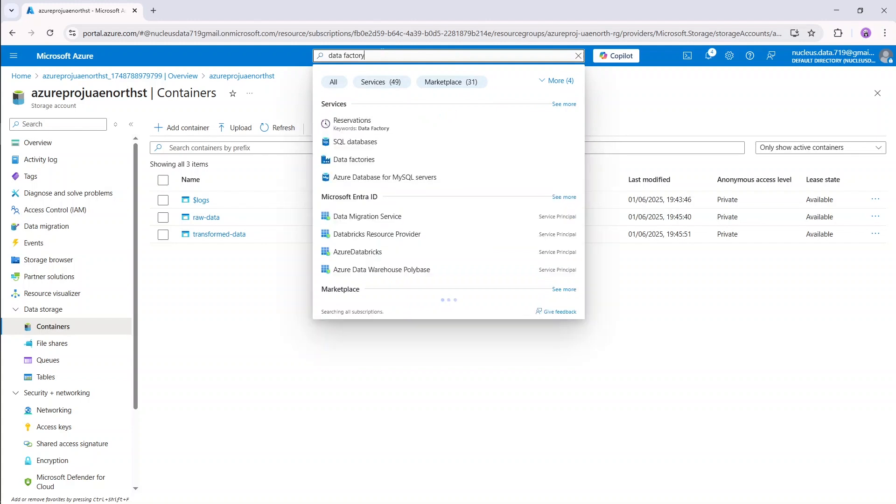
{"action": "left_click", "coordinate": [402, 164]}
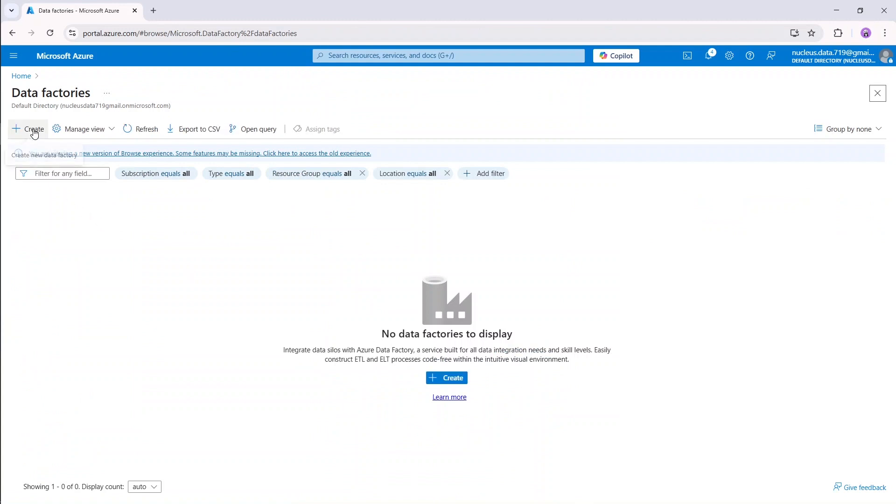
{"action": "left_click", "coordinate": [34, 133]}
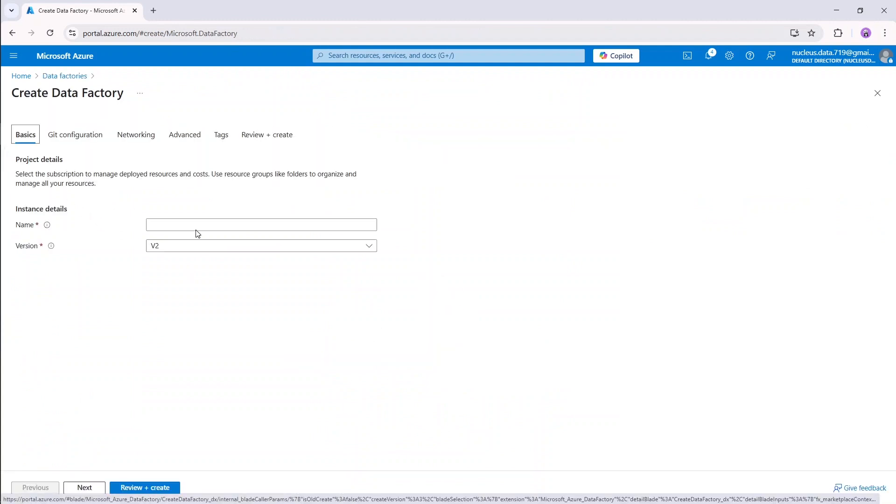
{"action": "left_click", "coordinate": [279, 246]}
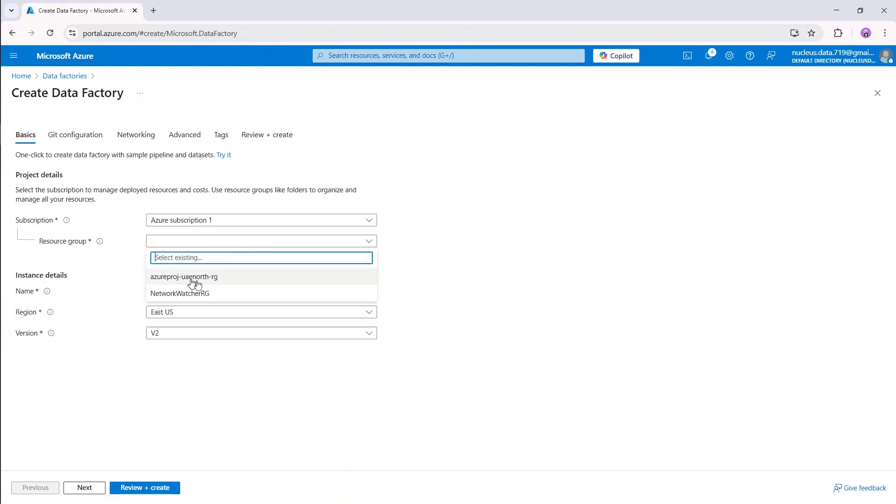
{"action": "left_click", "coordinate": [227, 279]}
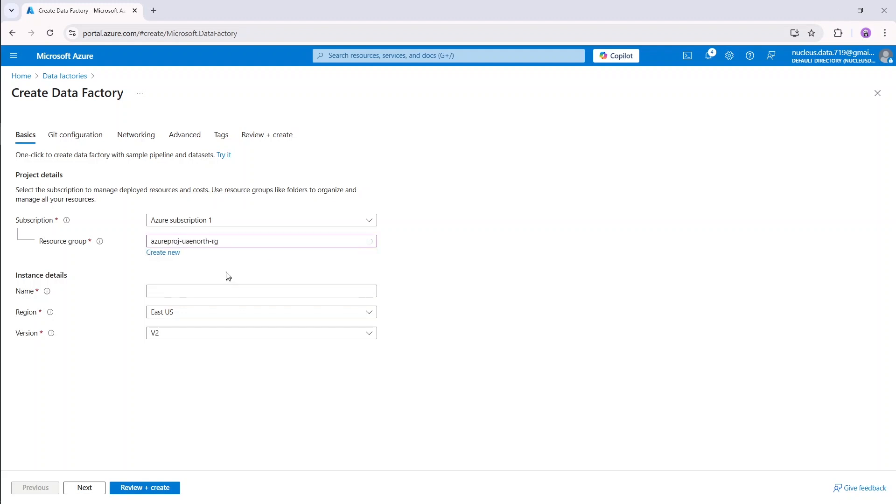
Name the factory azureproj-uaenorth-factory, set region UAE North, and continue to Git configuration.
{"action": "left_click", "coordinate": [220, 293]}
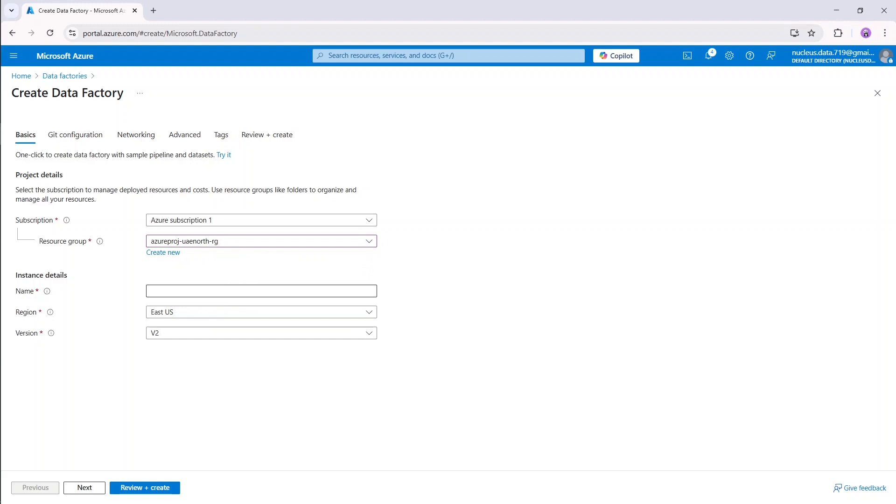
{"action": "left_click", "coordinate": [219, 292]}
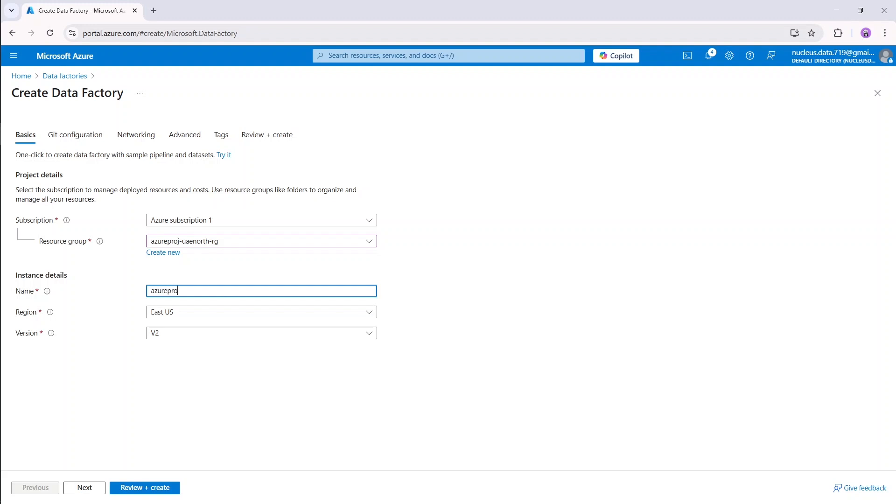
{"action": "type", "text": "azureproj-uaenorth-factory"}
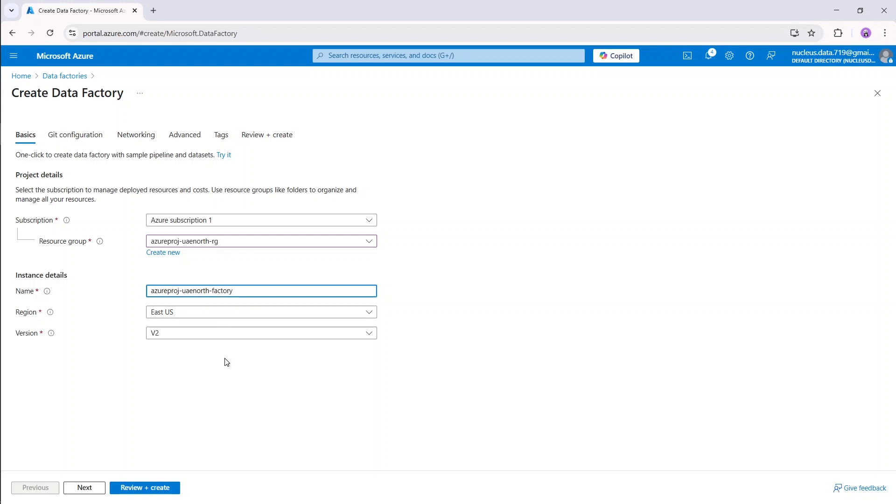
{"action": "left_click", "coordinate": [197, 304]}
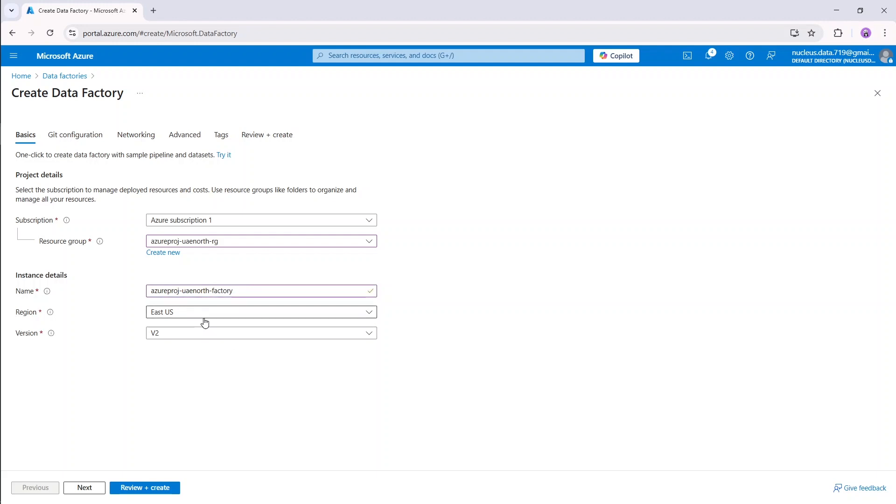
{"action": "left_click", "coordinate": [205, 319]}
{"action": "scroll", "coordinate": [290, 234], "scroll_direction": "down", "scroll_amount": 10}
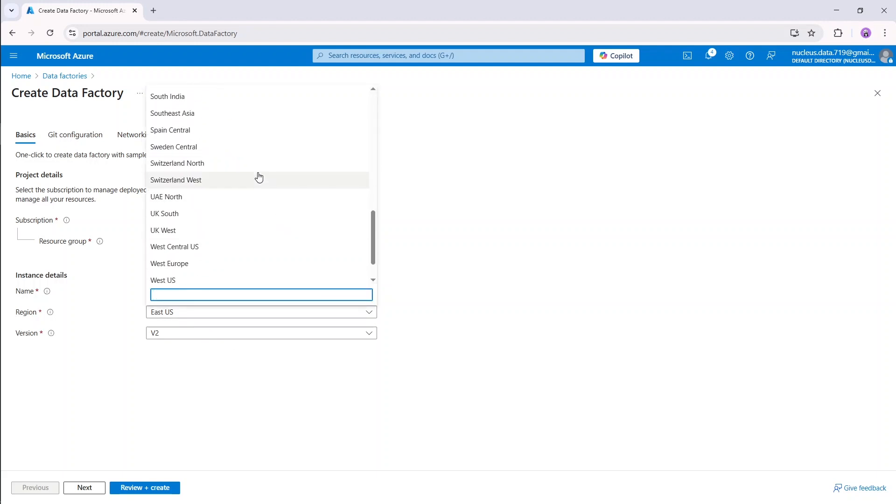
{"action": "scroll", "coordinate": [259, 177], "scroll_direction": "down", "scroll_amount": 1}
{"action": "left_click", "coordinate": [216, 160]}
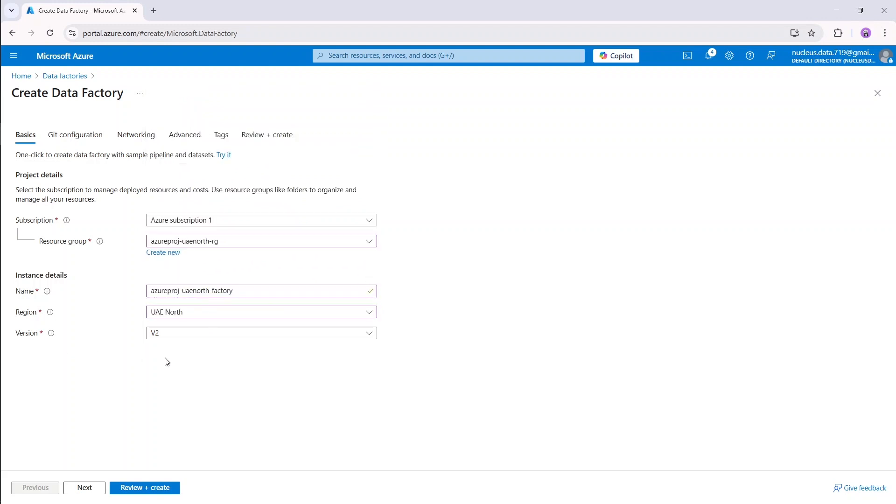
{"action": "left_click", "coordinate": [88, 490]}
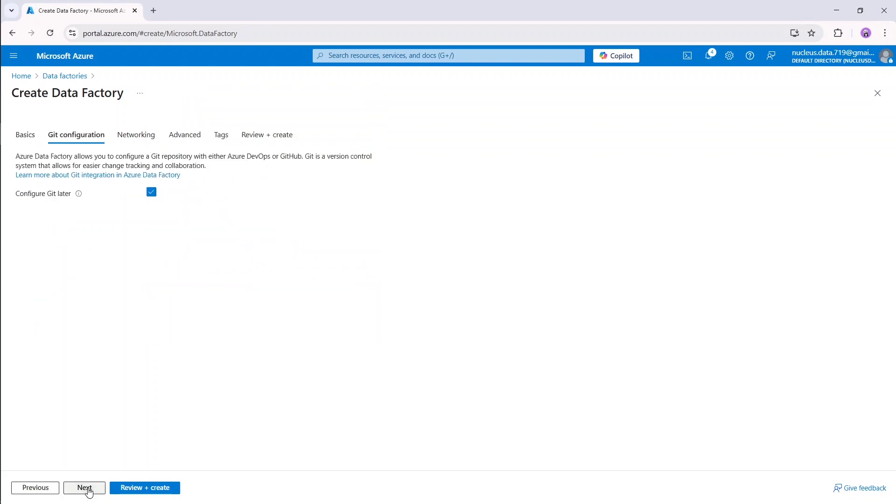
Leave Git, Networking, Advanced and Tags at their defaults, then review and create the factory.
{"action": "left_click", "coordinate": [96, 491]}
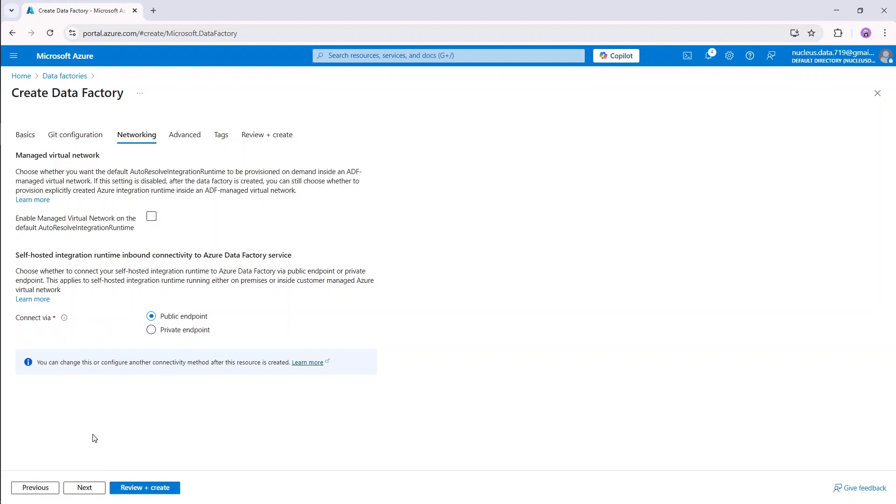
{"action": "left_click", "coordinate": [85, 488]}
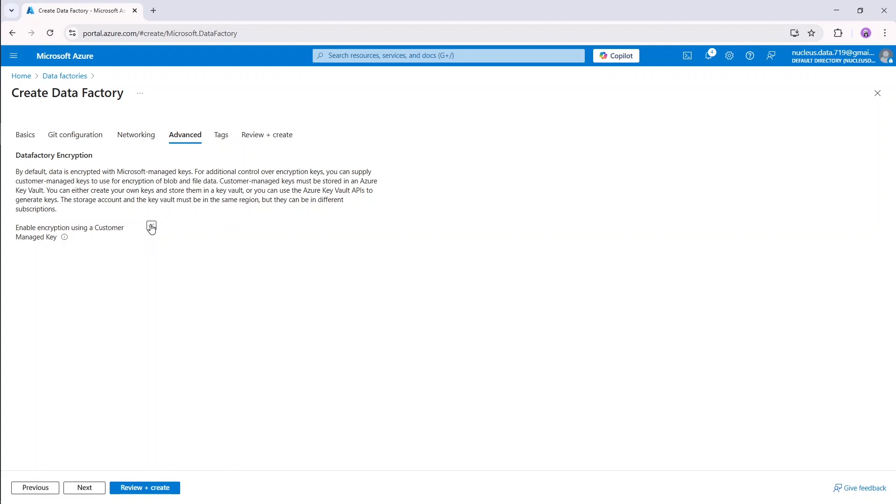
{"action": "left_click", "coordinate": [84, 488]}
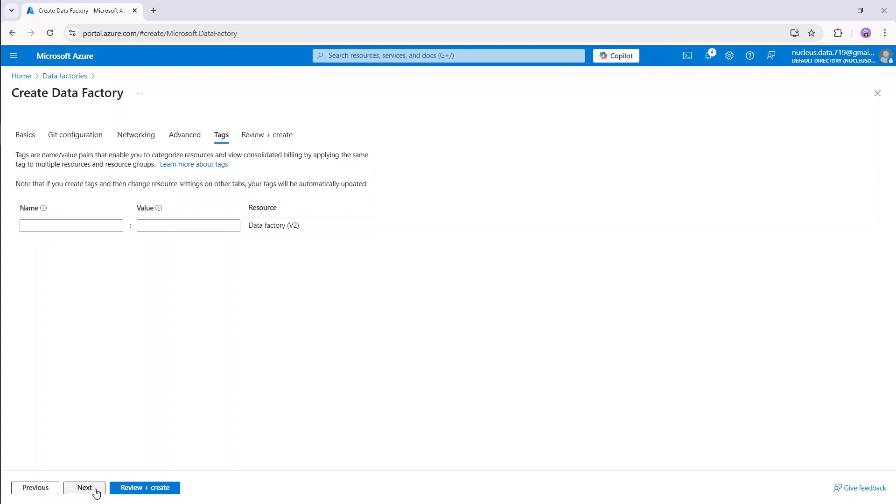
{"action": "left_click", "coordinate": [85, 488]}
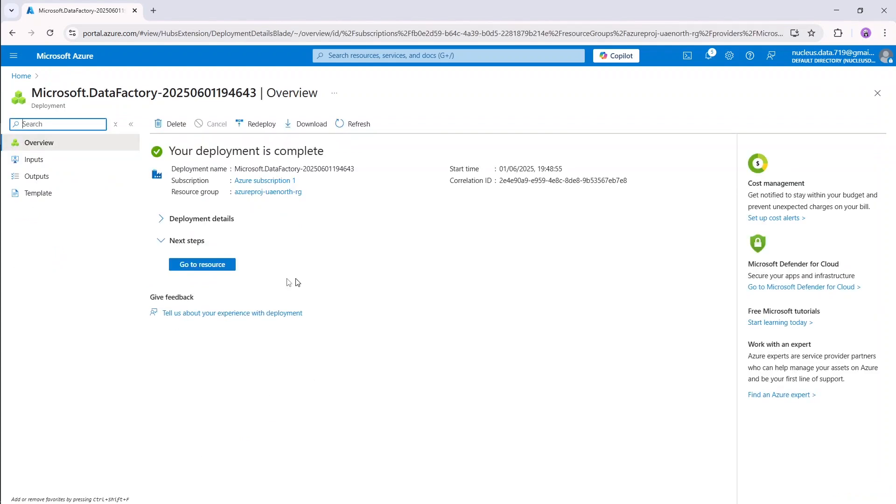
Open azureproj-uaenorth-factory from the refreshed resource group and launch Data Factory Studio.
{"action": "left_click", "coordinate": [228, 264]}
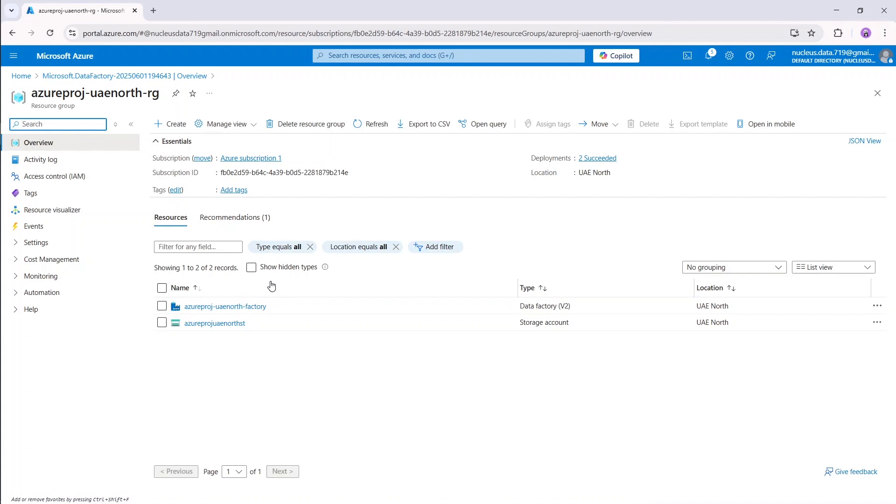
{"action": "left_click", "coordinate": [380, 125]}
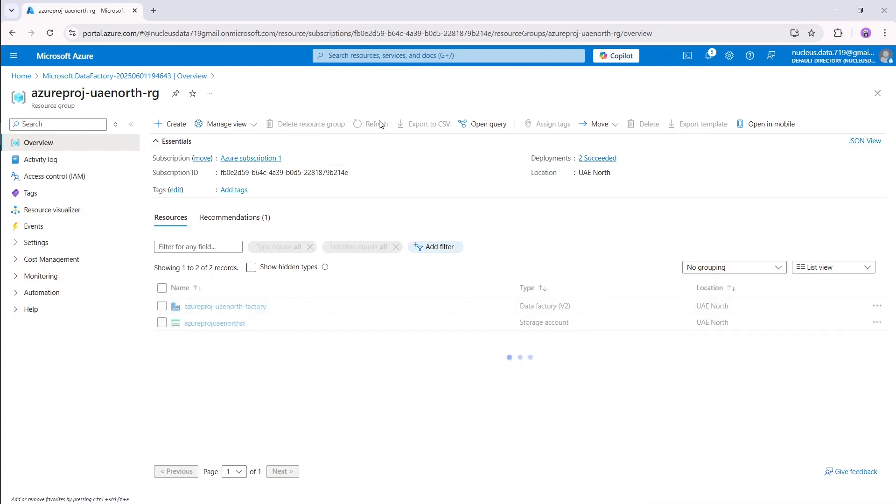
{"action": "left_click", "coordinate": [220, 307]}
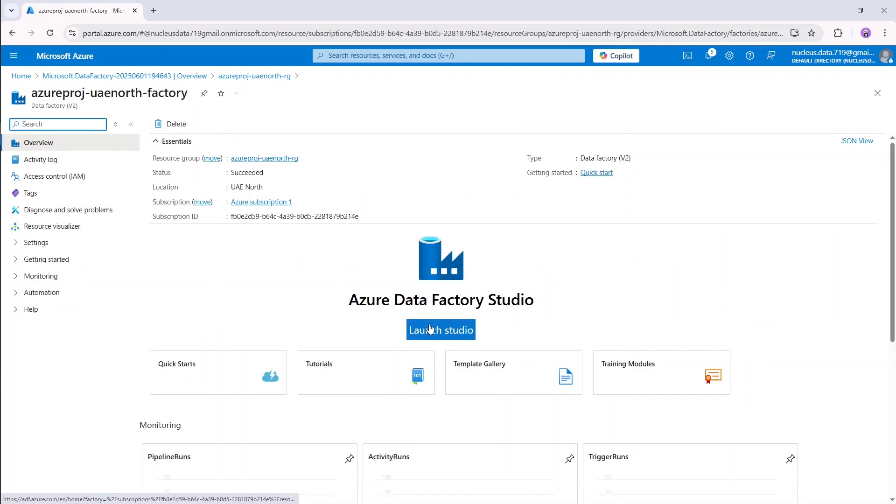
{"action": "left_click", "coordinate": [452, 326]}
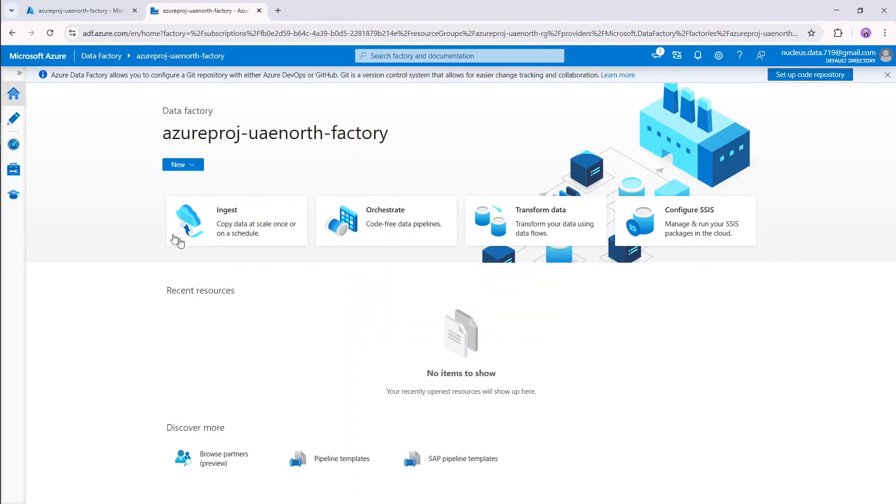
Expand the Studio navigation pane and switch to the Author workspace.
{"action": "left_click", "coordinate": [19, 76]}
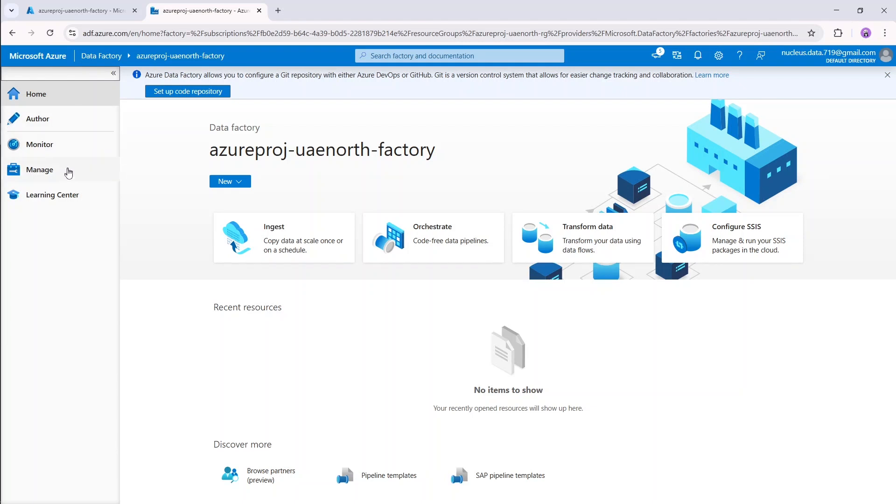
{"action": "left_click", "coordinate": [75, 121]}
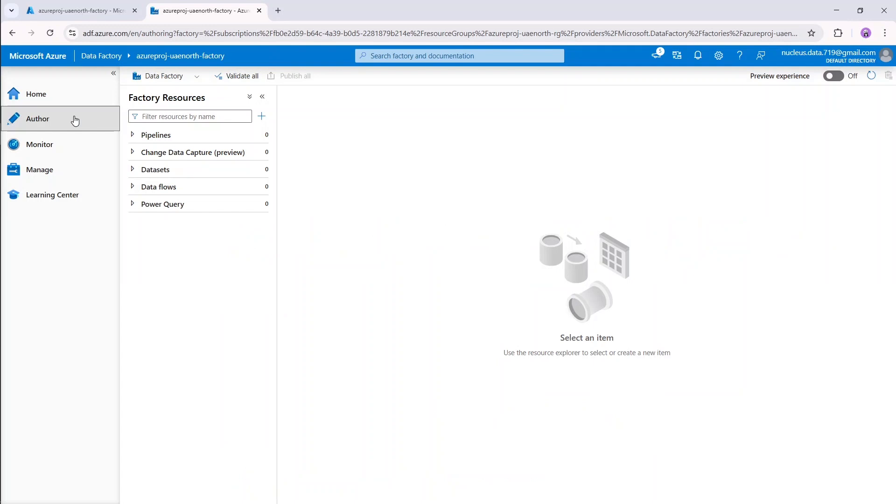
Check the pipeline runs monitor, then go to the Manage hub's Linked services page.
{"action": "left_click", "coordinate": [73, 148]}
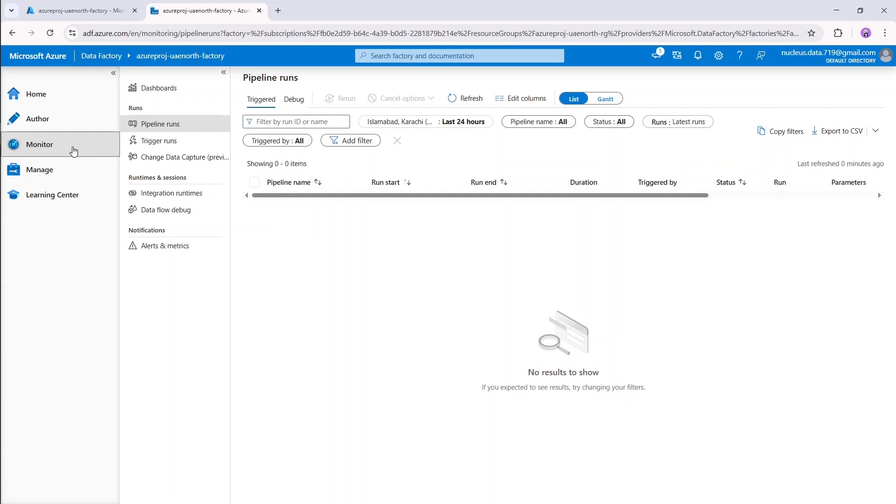
{"action": "left_click", "coordinate": [77, 172]}
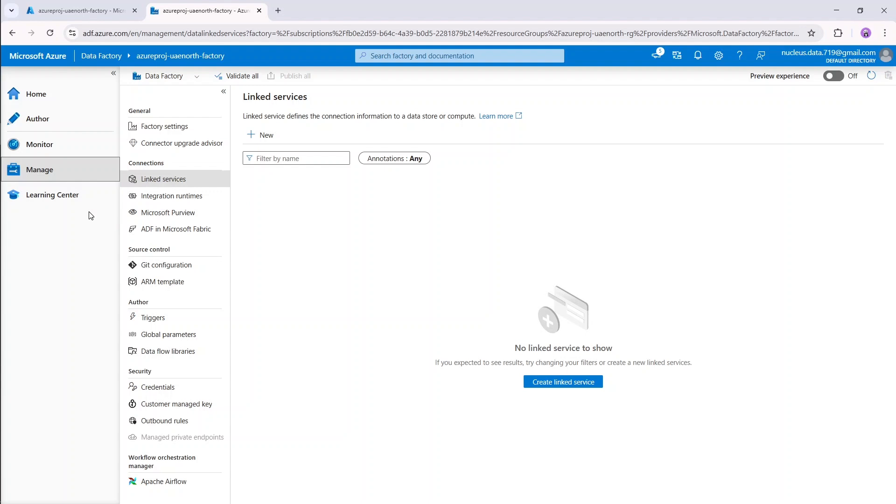
{"action": "mouse_move", "coordinate": [47, 155]}
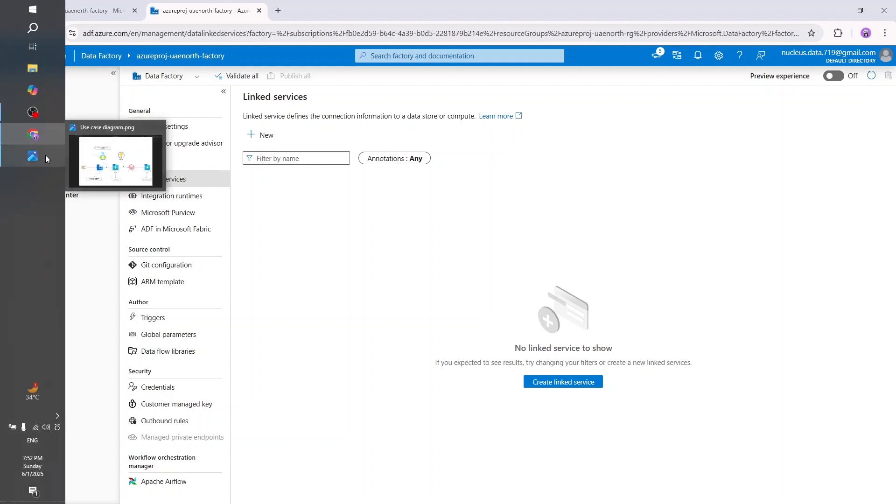
{"action": "left_click", "coordinate": [45, 155]}
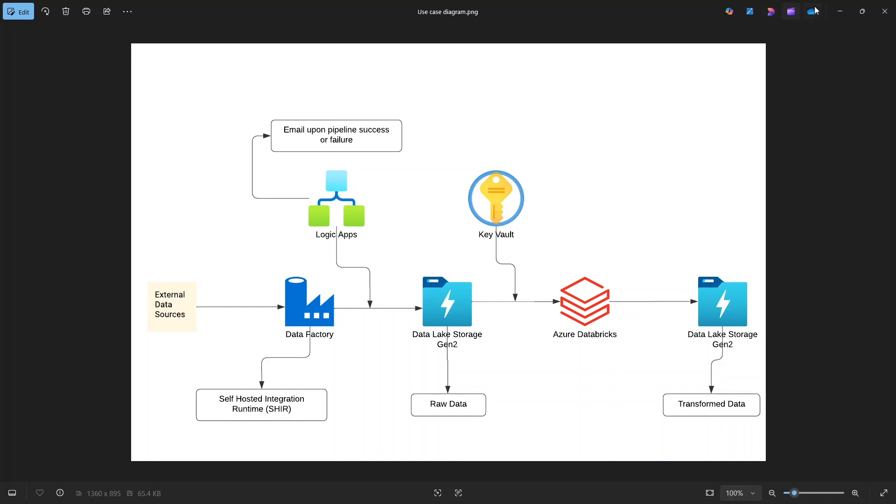
{"action": "left_click", "coordinate": [840, 12]}
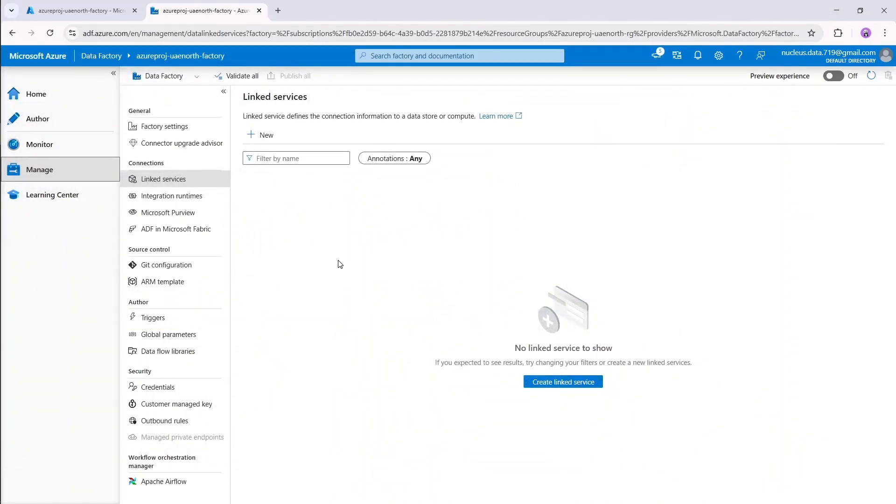
Show the Integration runtimes list under Connections and begin a new runtime.
{"action": "left_click", "coordinate": [163, 200]}
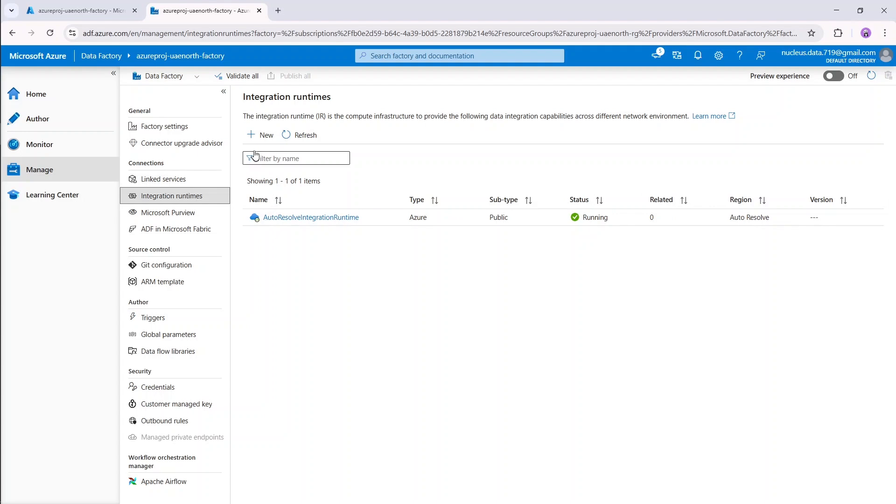
{"action": "left_click", "coordinate": [264, 135]}
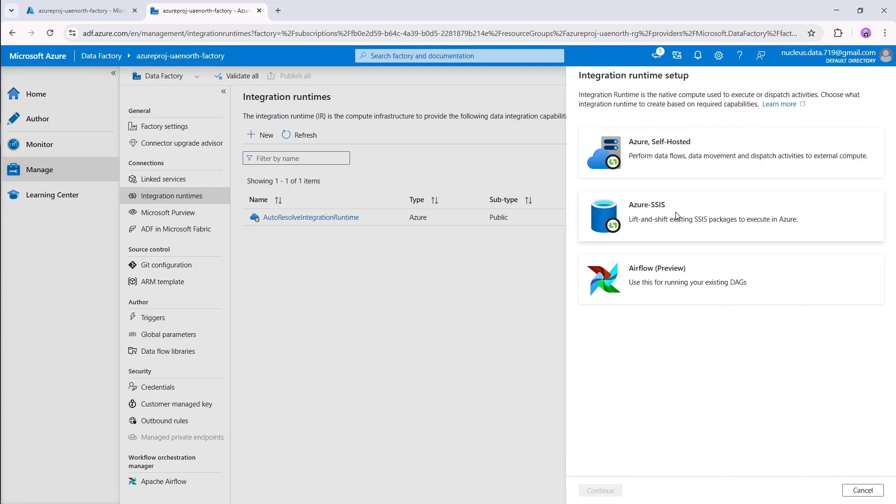
Create an Azure, Self-Hosted integration runtime named selfhostedintegrationRuntime.
{"action": "left_click", "coordinate": [714, 148]}
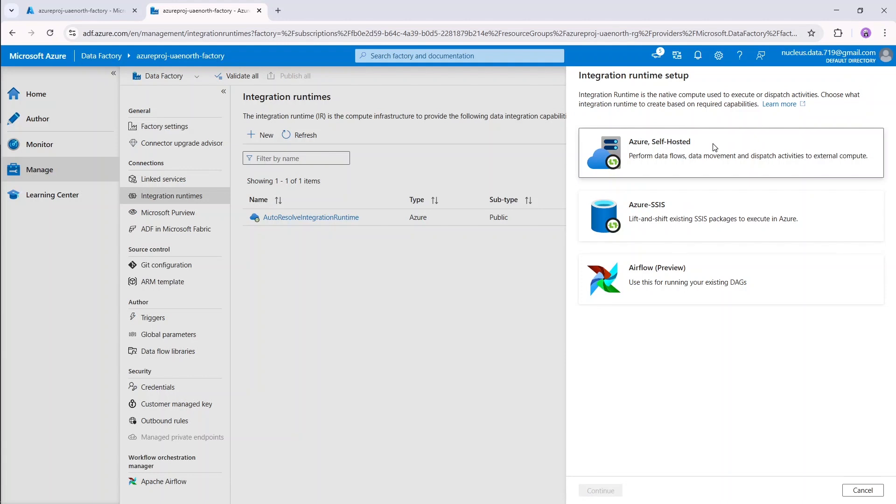
{"action": "left_click", "coordinate": [613, 494]}
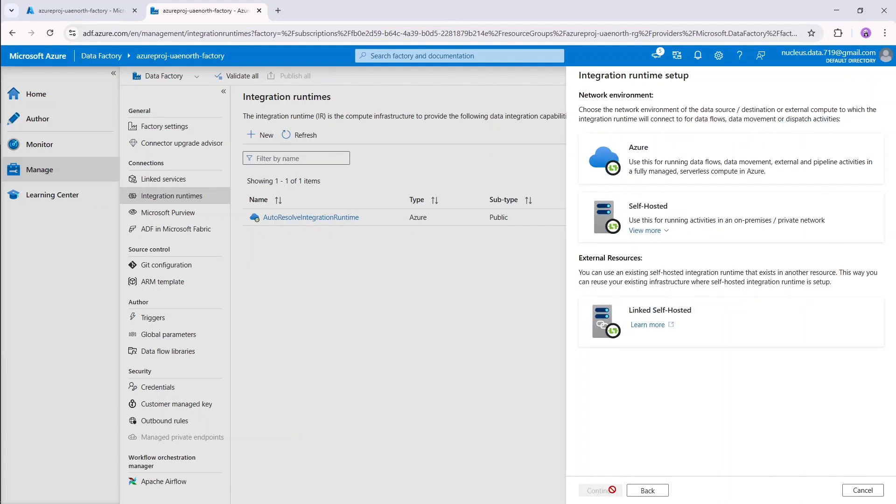
{"action": "left_click", "coordinate": [705, 211]}
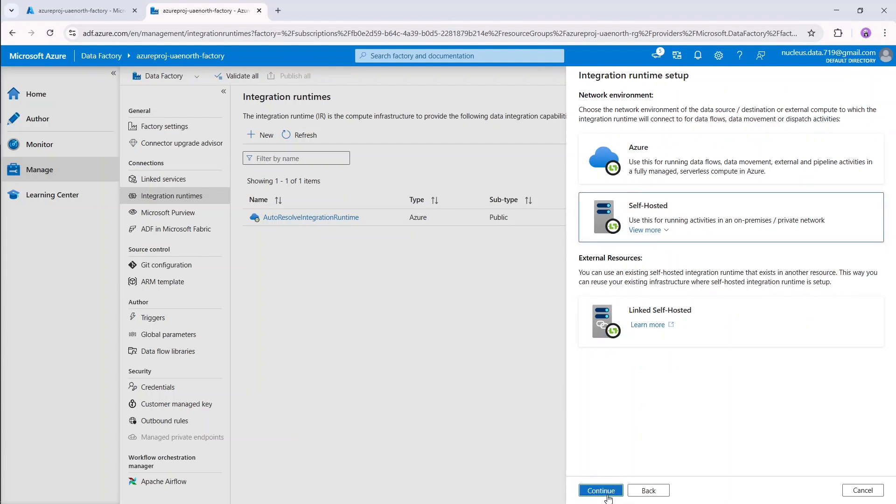
{"action": "left_click", "coordinate": [604, 492]}
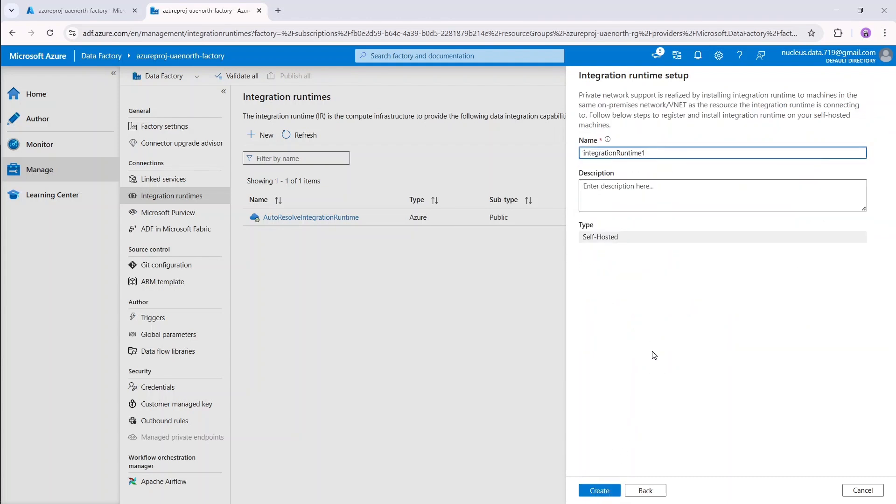
{"action": "key", "text": "BackSpace"}
{"action": "type", "text": "selfhosted"}
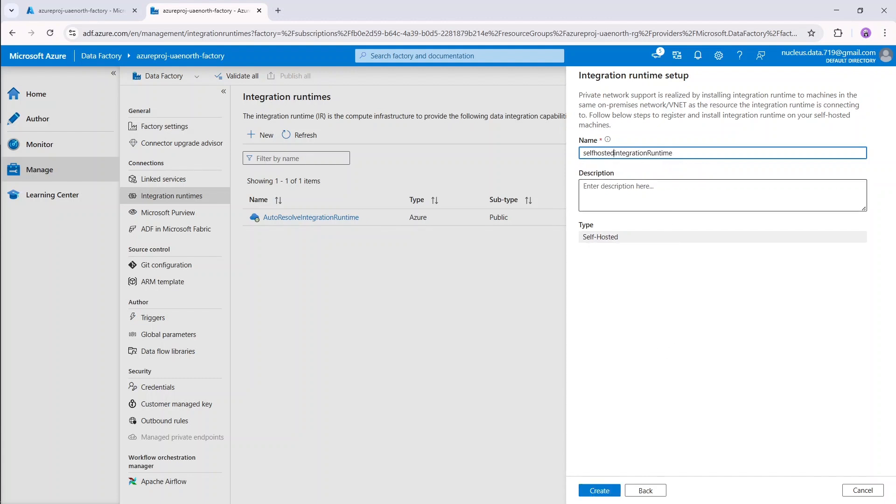
{"action": "left_click", "coordinate": [602, 490]}
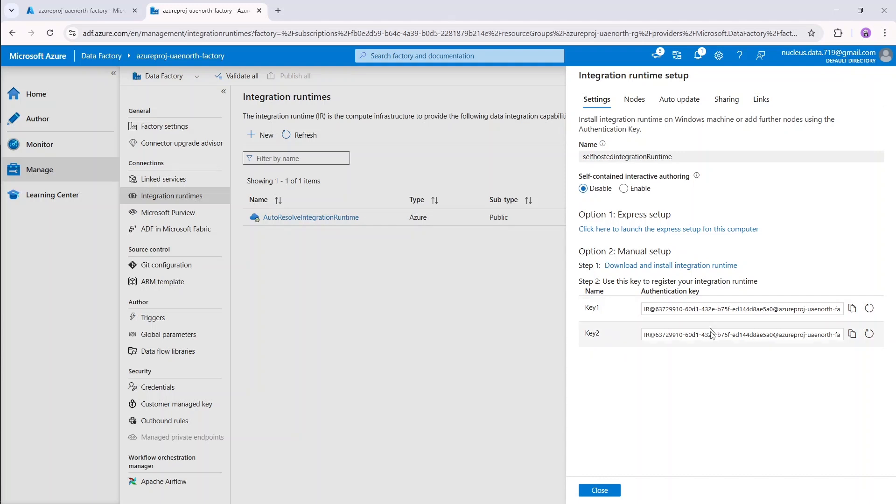
Download and run the express setup installer, then close the success dialog and setup panel.
{"action": "left_click", "coordinate": [684, 233]}
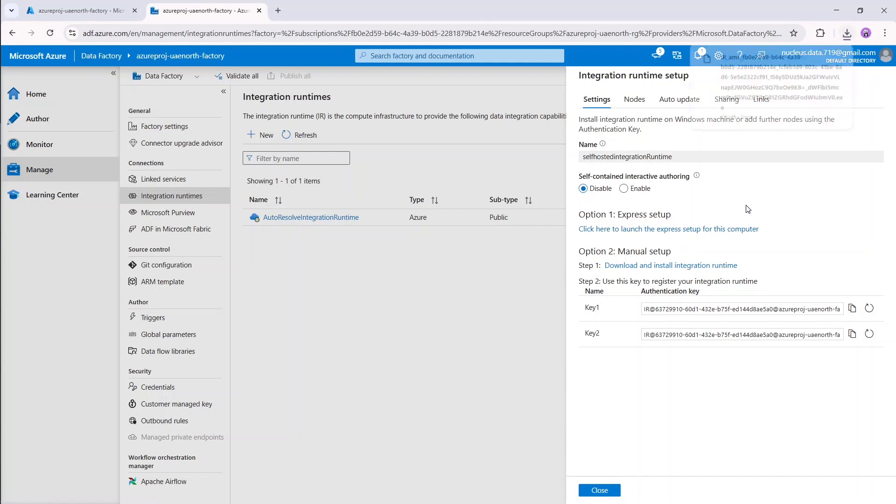
{"action": "left_click", "coordinate": [756, 80]}
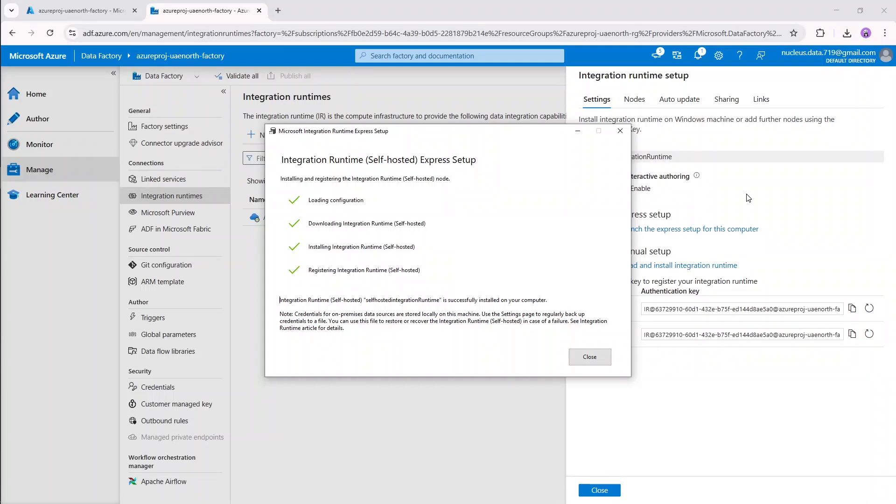
{"action": "left_click", "coordinate": [600, 365]}
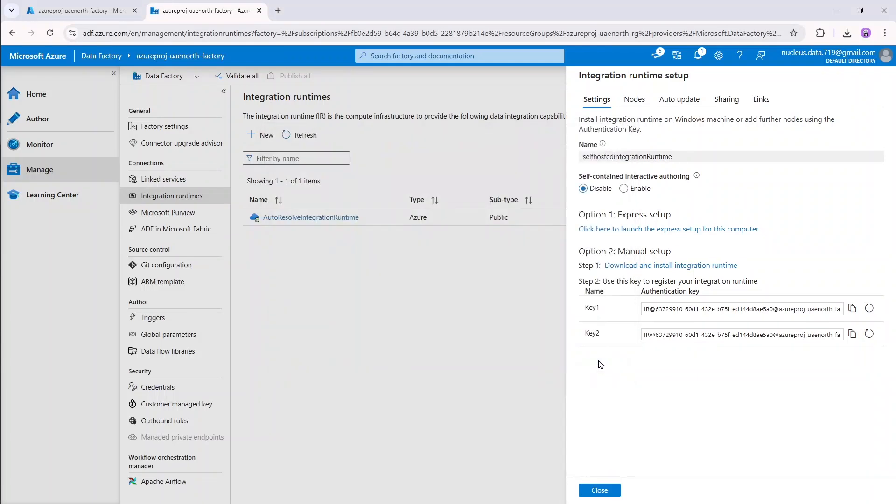
{"action": "left_click", "coordinate": [606, 492]}
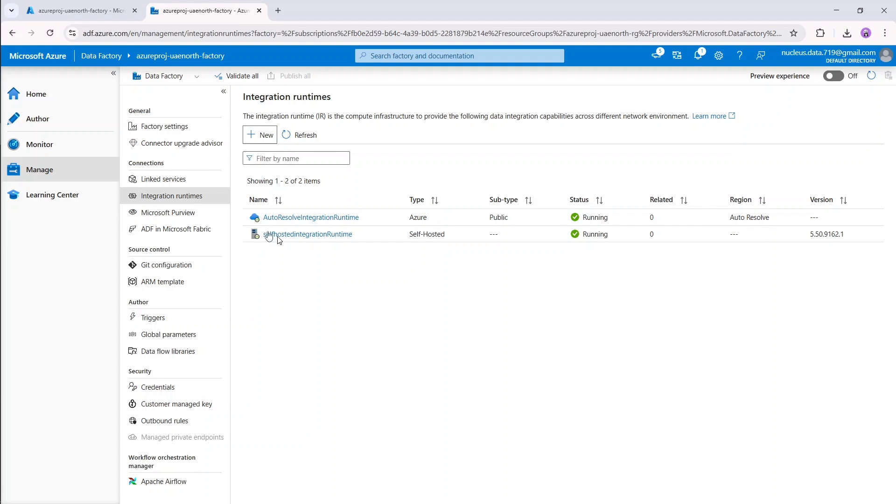
From Linked services in the Manage hub, begin a new linked service to browse data store connectors.
{"action": "left_click", "coordinate": [165, 181]}
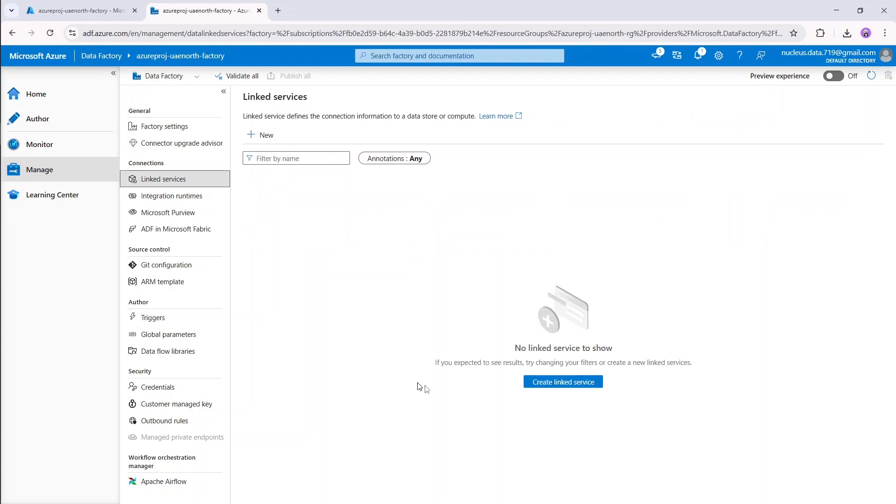
{"action": "left_click", "coordinate": [566, 383]}
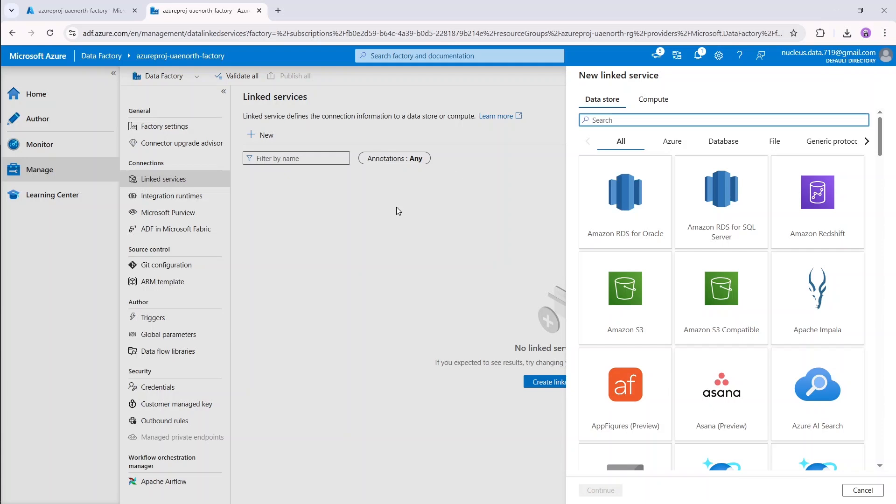
Search the data stores for 'file' and pick File system for the new linked service.
{"action": "mouse_move", "coordinate": [0, 137]}
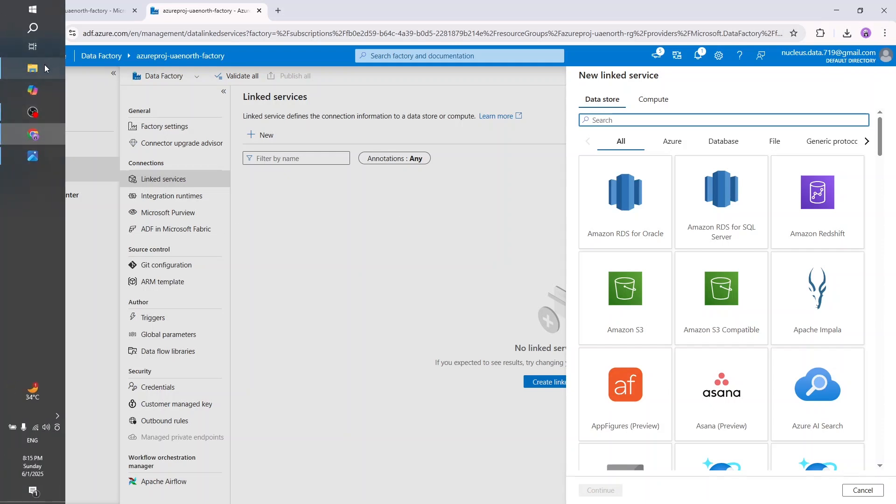
{"action": "left_click", "coordinate": [43, 65]}
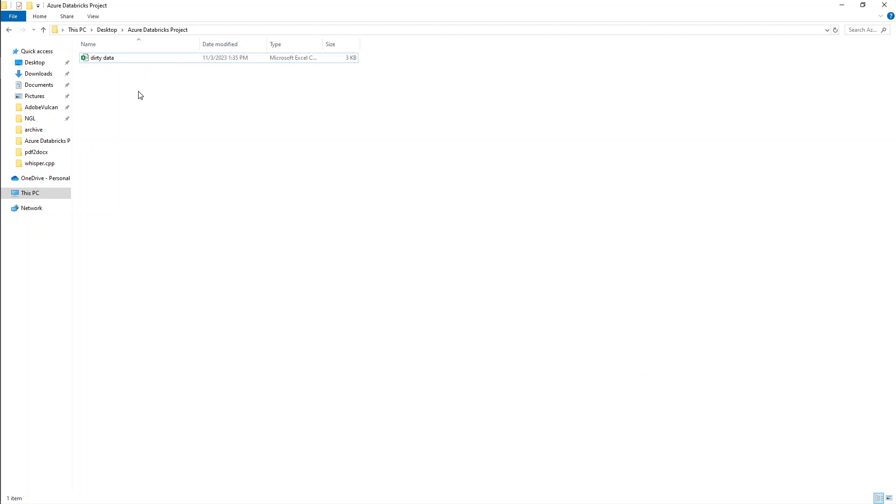
{"action": "left_click", "coordinate": [842, 5]}
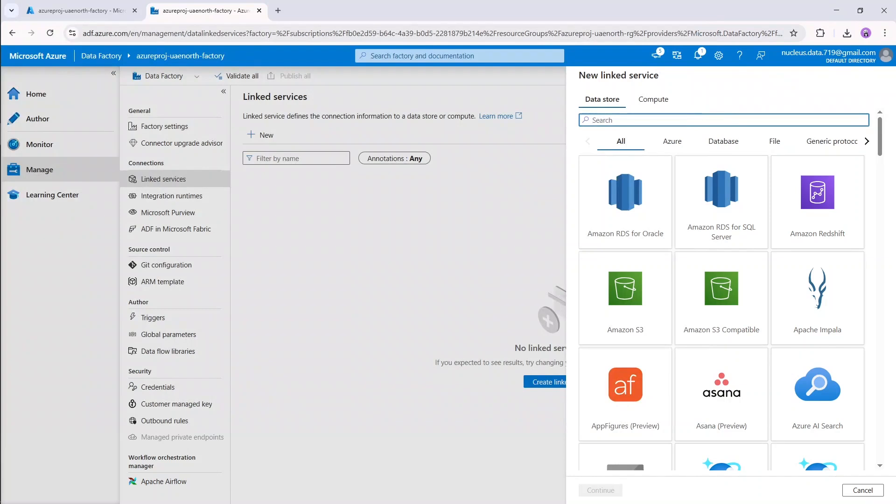
{"action": "type", "text": "file"}
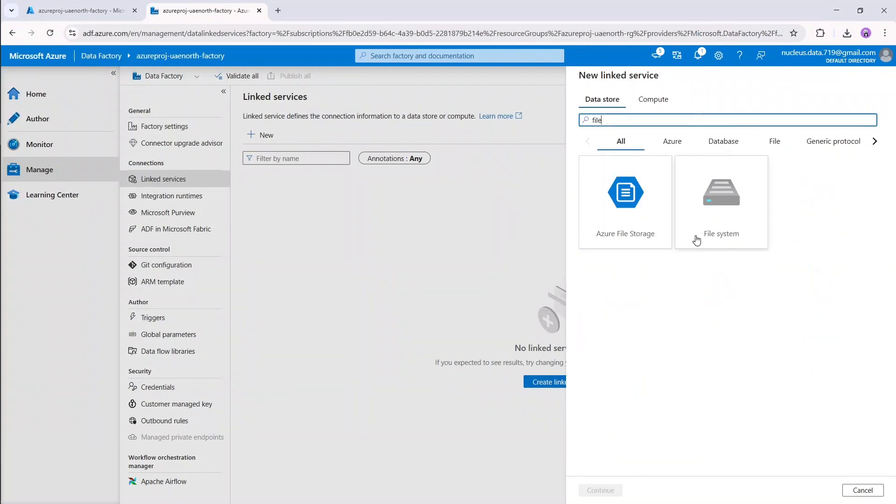
{"action": "left_click", "coordinate": [699, 233]}
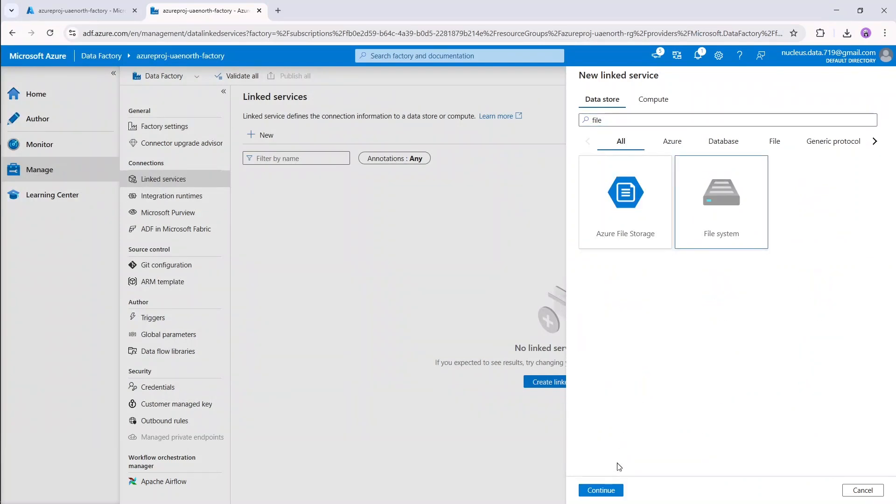
{"action": "left_click", "coordinate": [611, 494]}
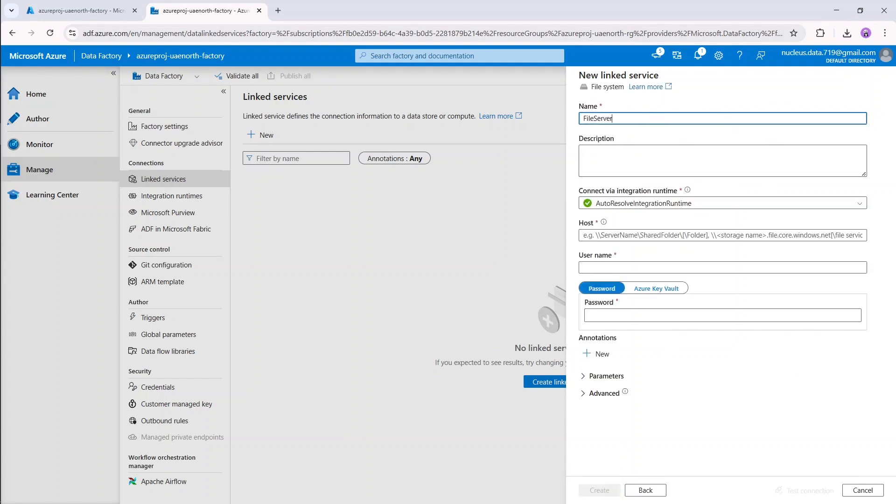
Connect via selfhostedintegrationRuntime and paste the local project folder path into Host.
{"action": "left_click", "coordinate": [651, 205]}
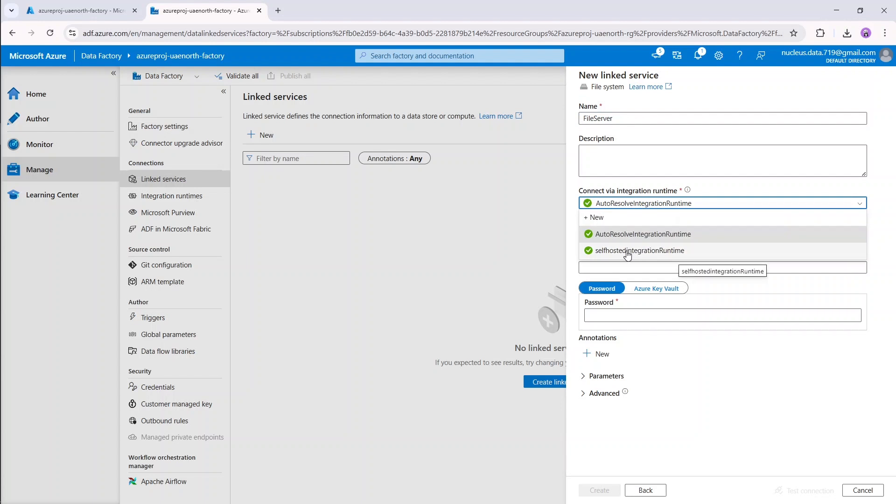
{"action": "left_click", "coordinate": [628, 252]}
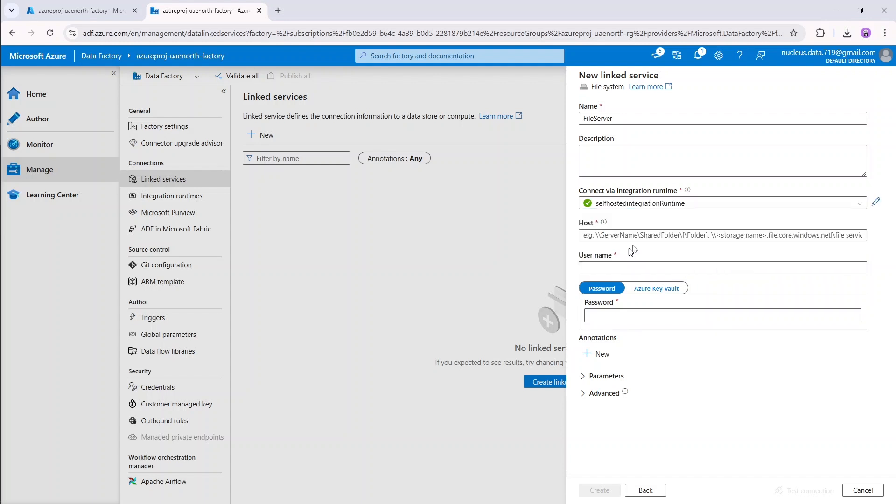
{"action": "left_click", "coordinate": [629, 235]}
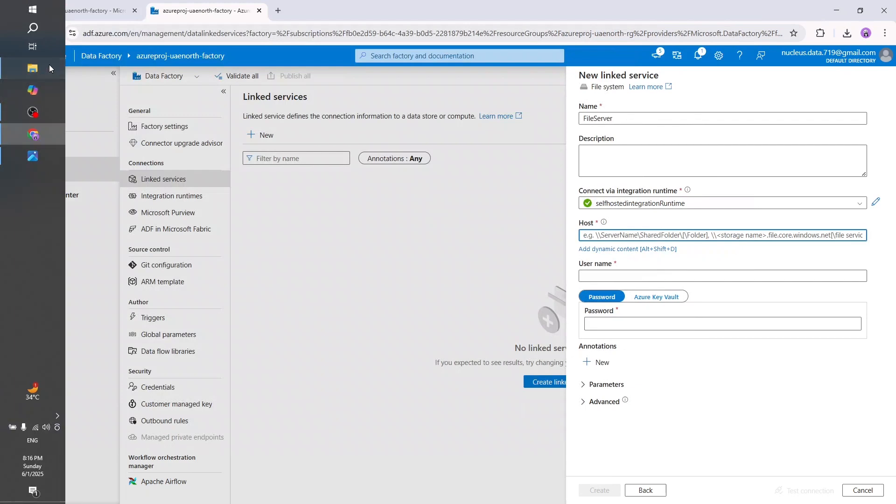
{"action": "left_click", "coordinate": [49, 64]}
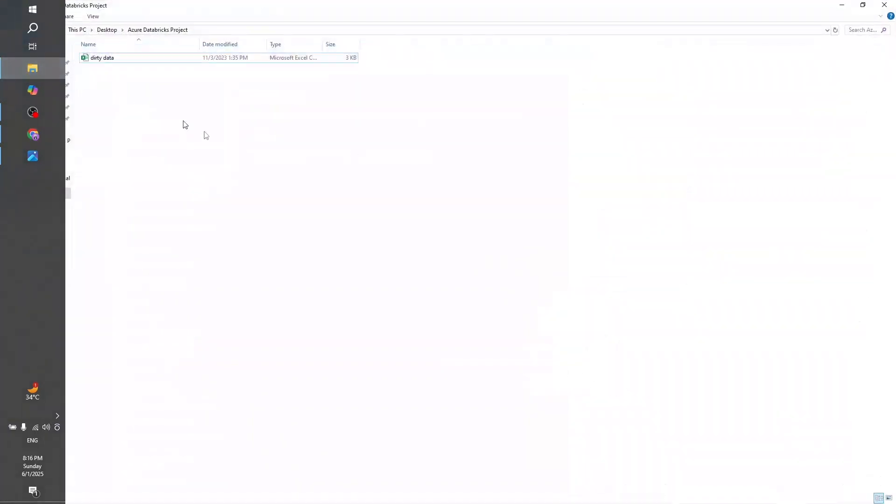
{"action": "left_click", "coordinate": [329, 31]}
{"action": "key", "text": "ctrl+c"}
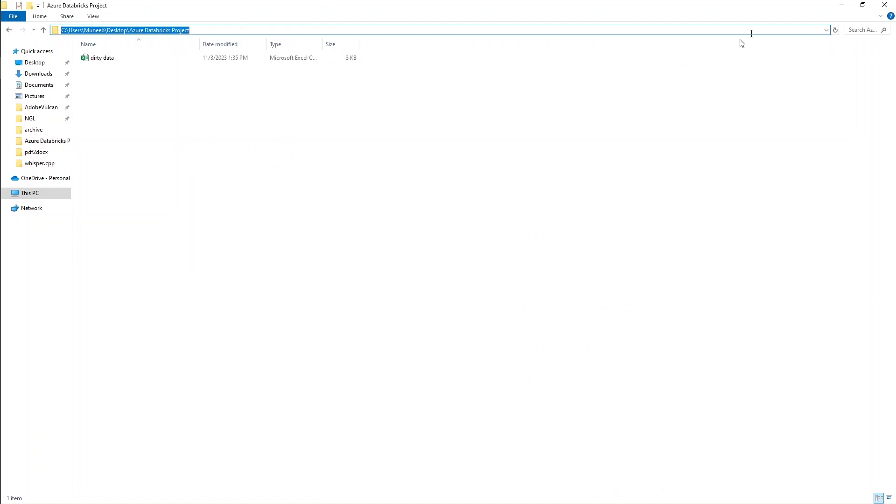
{"action": "left_click", "coordinate": [843, 6]}
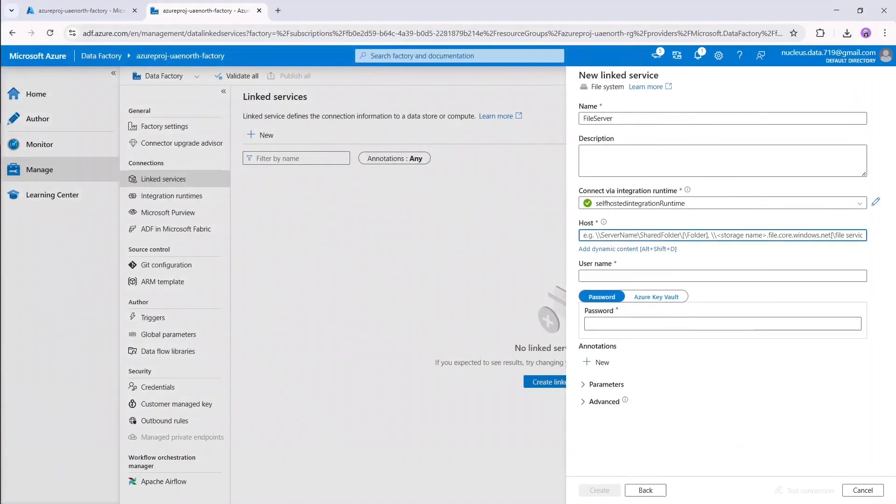
{"action": "key", "text": "ctrl+v"}
{"action": "left_click", "coordinate": [738, 264]}
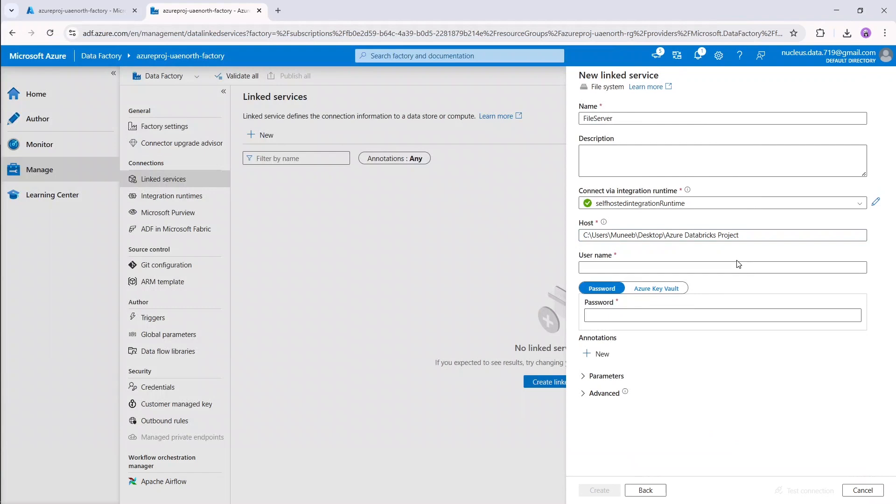
{"action": "left_click", "coordinate": [701, 271]}
Fill in the account's user name and password for the folder connection.
{"action": "left_click", "coordinate": [701, 268]}
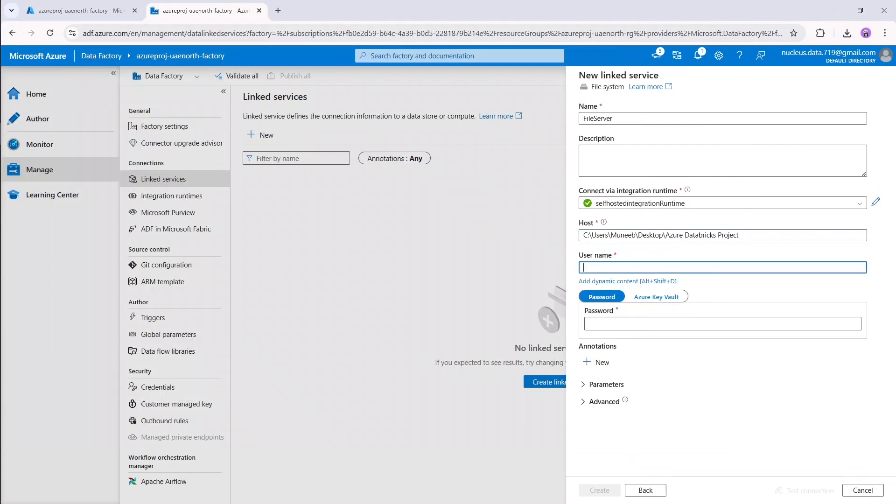
{"action": "type", "text": "muneeb"}
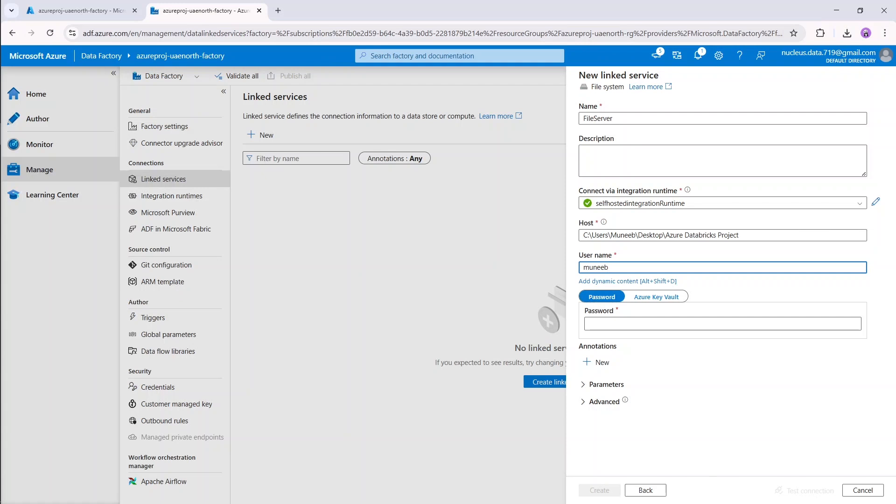
{"action": "left_click", "coordinate": [706, 325]}
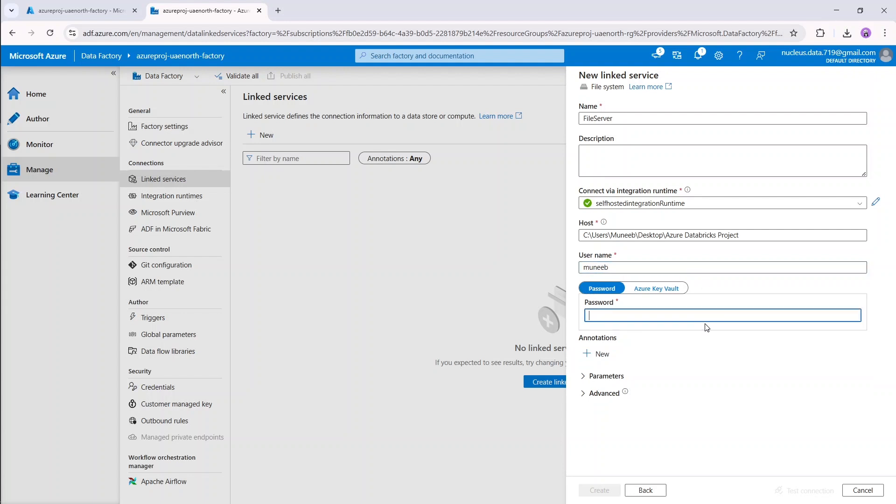
{"action": "type", "text": "••••••••••"}
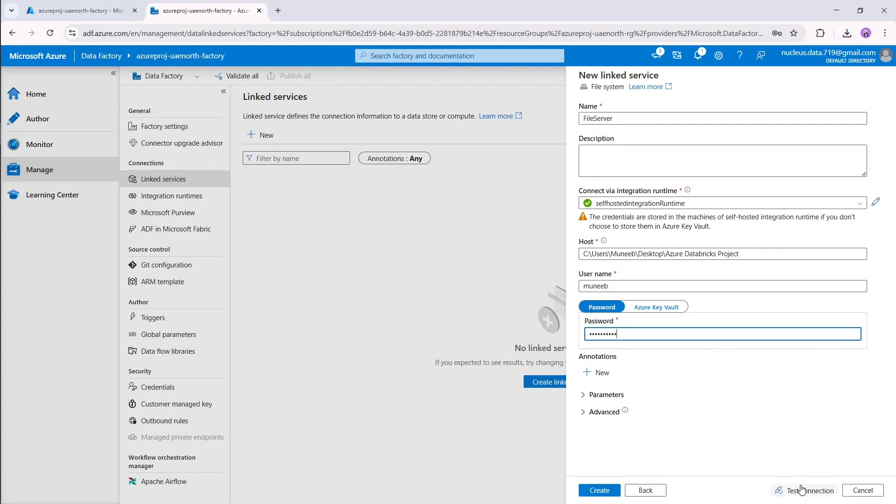
Test the FileServer connection and view the failure details (error 22853), then bring up the project folder.
{"action": "left_click", "coordinate": [807, 492]}
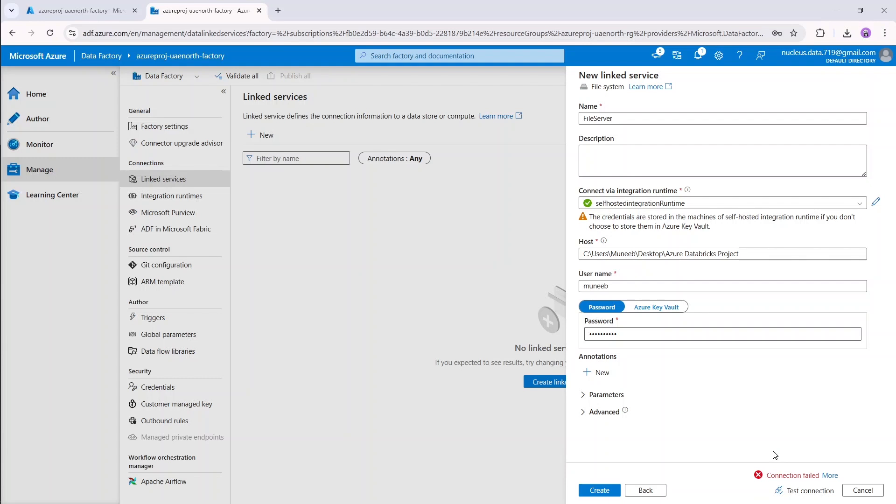
{"action": "left_click", "coordinate": [830, 477]}
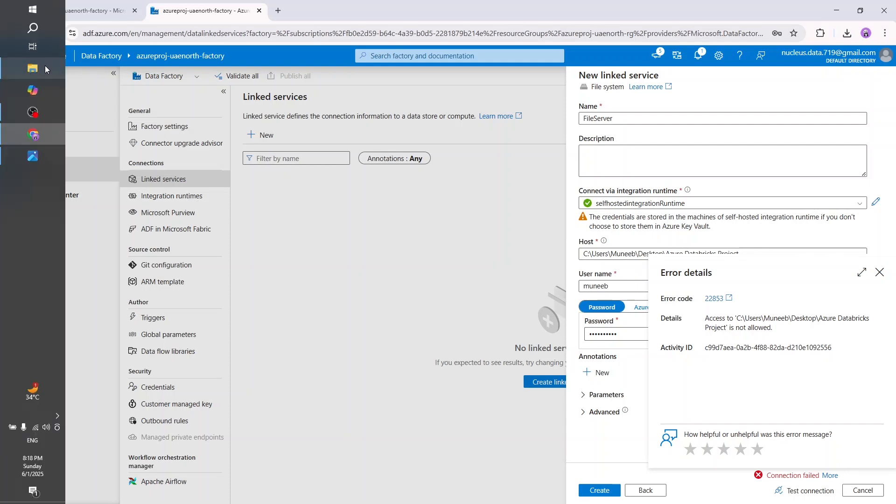
{"action": "left_click", "coordinate": [45, 65]}
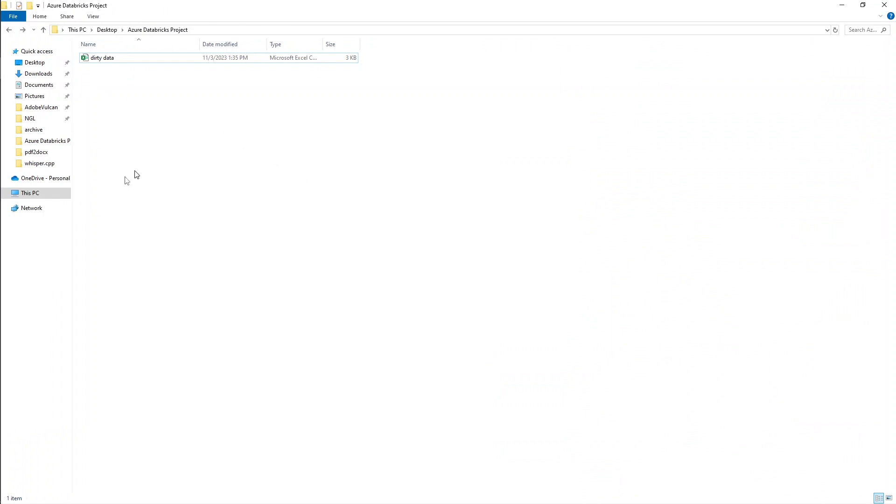
Browse to C:\Program Files\Microsoft Integration Runtime\5.0\Shared and copy its full path.
{"action": "left_click", "coordinate": [38, 193]}
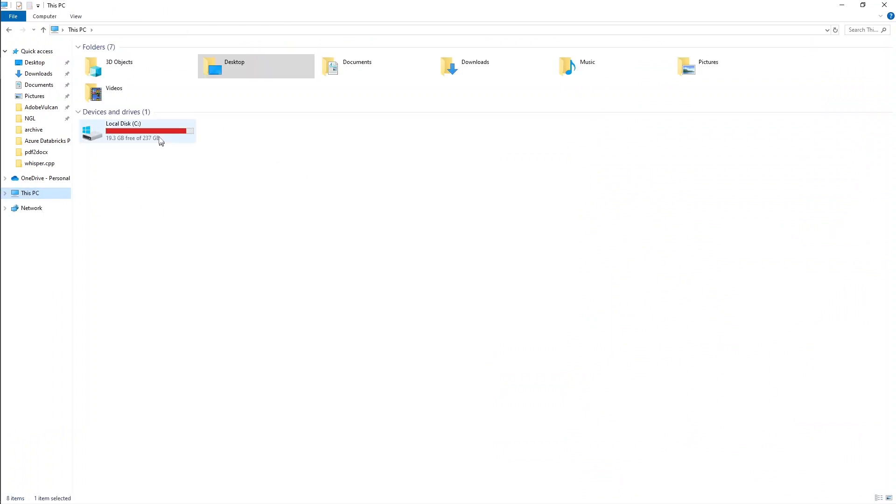
{"action": "double_click", "coordinate": [162, 134]}
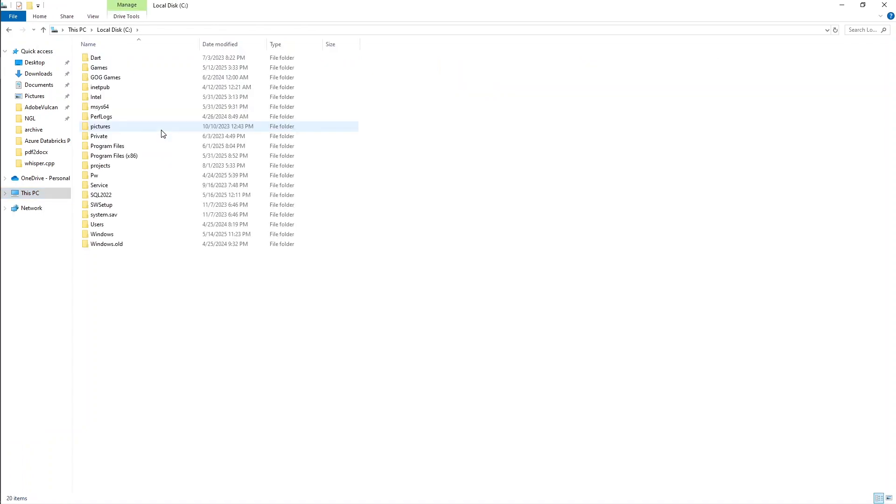
{"action": "double_click", "coordinate": [156, 148]}
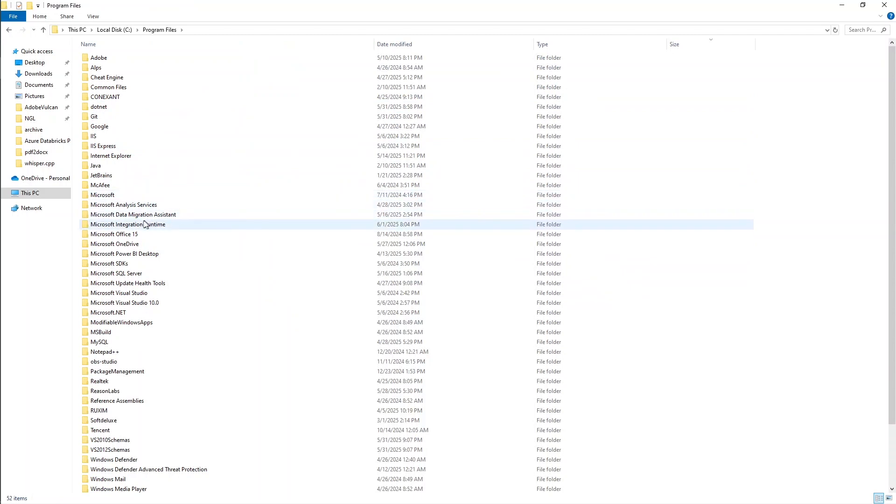
{"action": "double_click", "coordinate": [181, 230]}
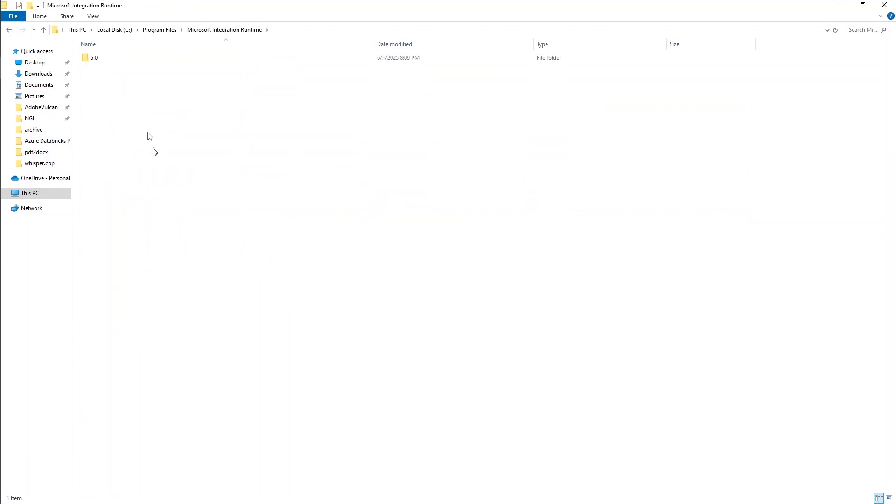
{"action": "left_click", "coordinate": [109, 62]}
{"action": "double_click", "coordinate": [108, 63]}
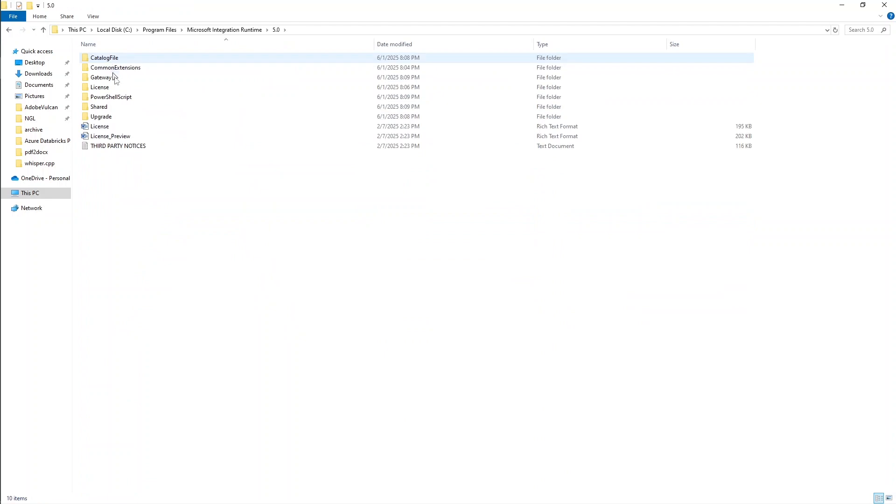
{"action": "double_click", "coordinate": [126, 112]}
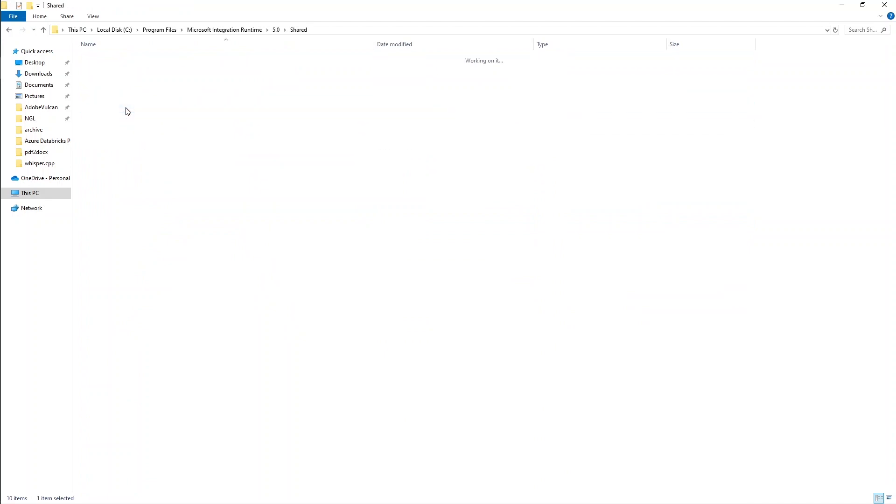
{"action": "left_click", "coordinate": [342, 30]}
{"action": "key", "text": "ctrl+c"}
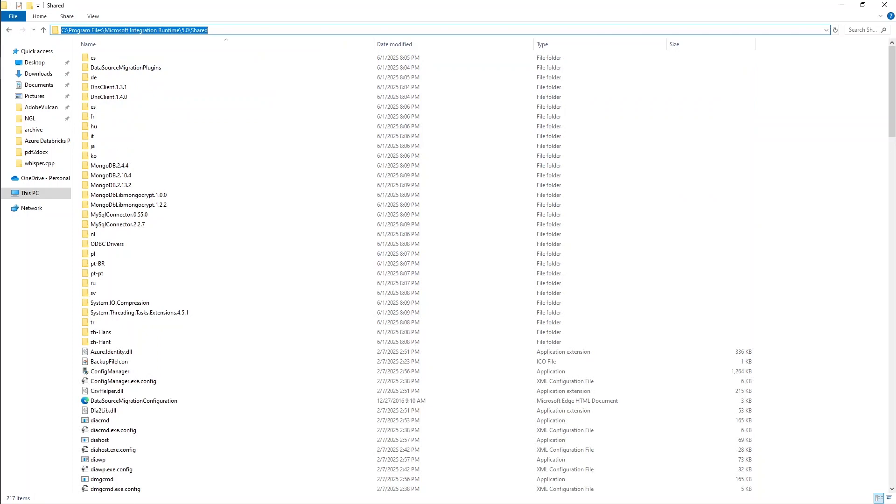
{"action": "left_click", "coordinate": [840, 6]}
Find powershell in Start search and run Windows PowerShell as Administrator.
{"action": "mouse_move", "coordinate": [1, 189]}
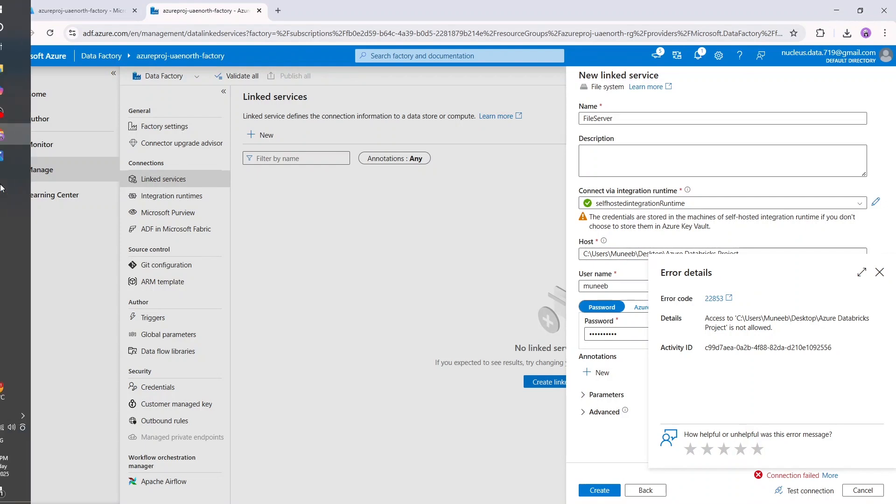
{"action": "left_click", "coordinate": [32, 27]}
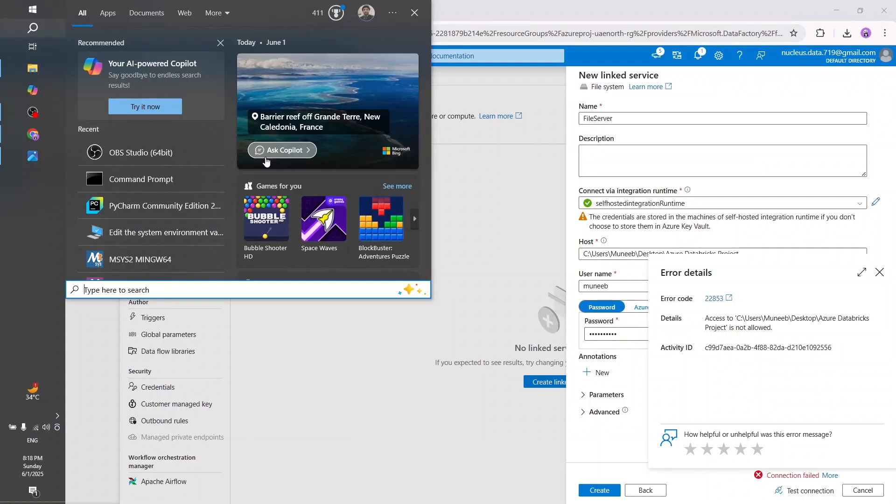
{"action": "type", "text": "powershel"}
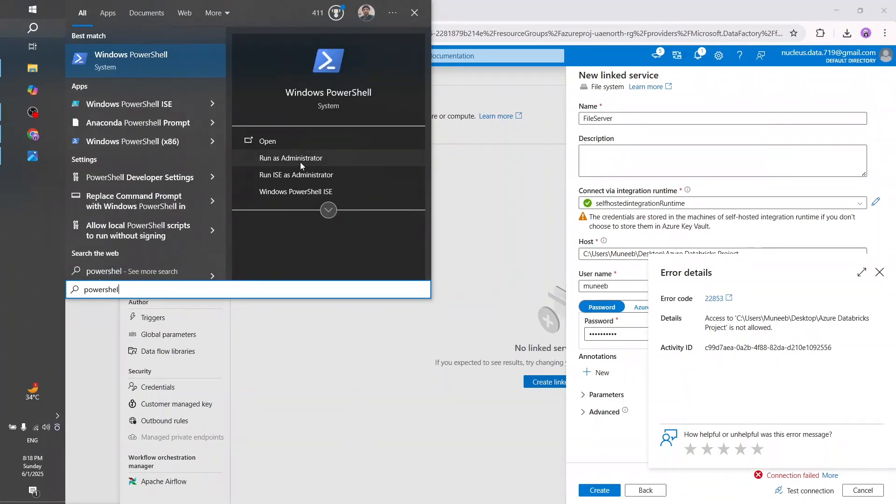
{"action": "left_click", "coordinate": [299, 159]}
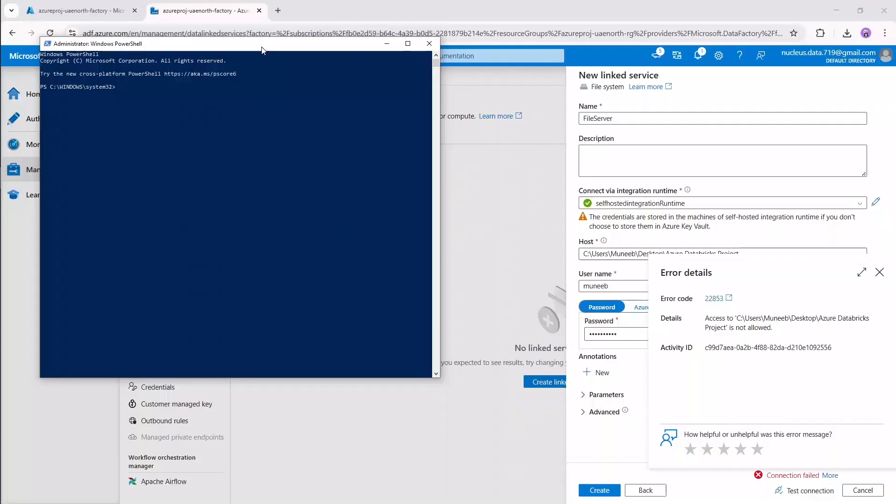
{"action": "left_click_drag", "start_coordinate": [262, 47], "coordinate": [394, 104]}
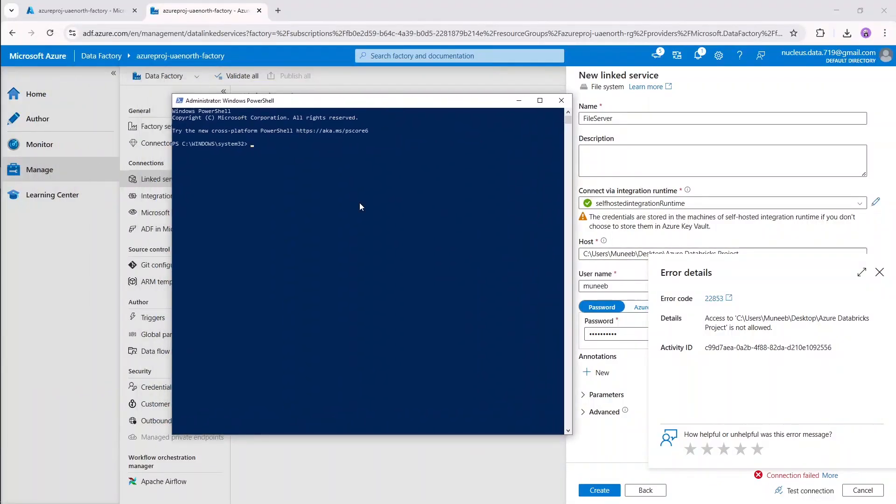
From the runtime's Shared folder, run ./dmgcmd -DisableLocalFolderPathValidation.
{"action": "type", "text": "cd \""}
{"action": "key", "text": "ctrl+v"}
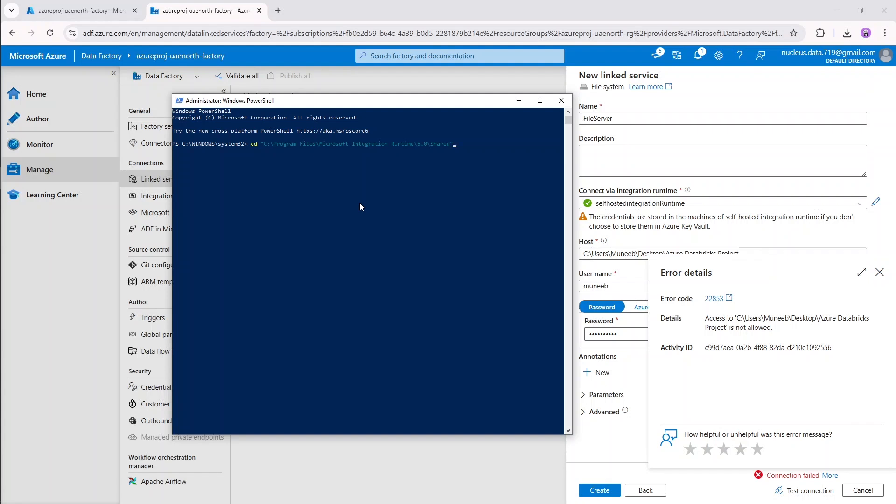
{"action": "key", "text": "Return"}
{"action": "type", "text": "."}
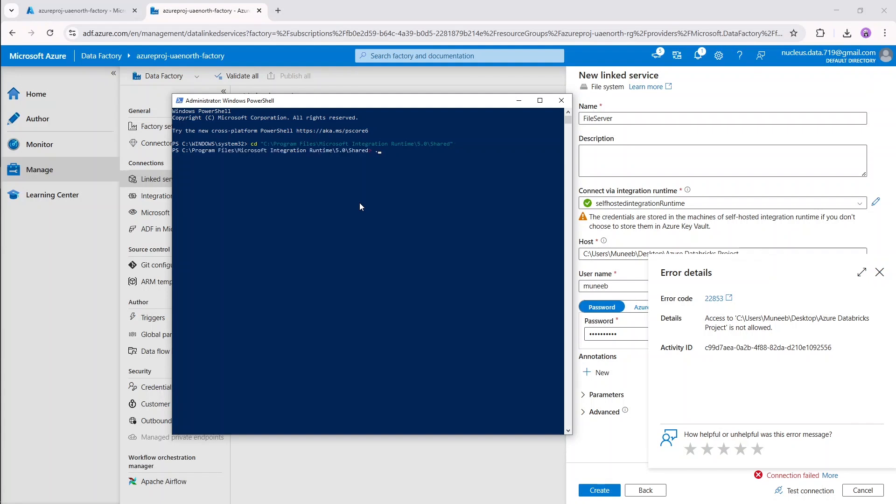
{"action": "type", "text": "/dmgcmd -DisableLocalFolderPathValidation"}
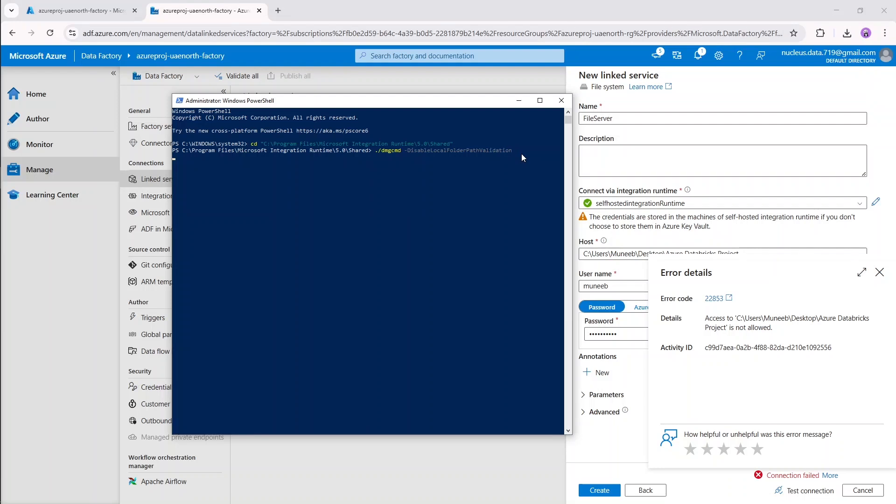
{"action": "key", "text": "Return"}
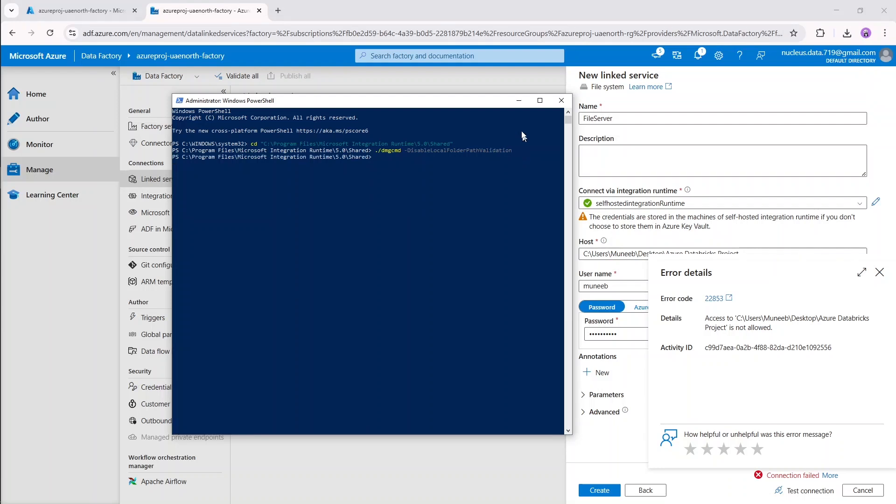
{"action": "left_click", "coordinate": [518, 100]}
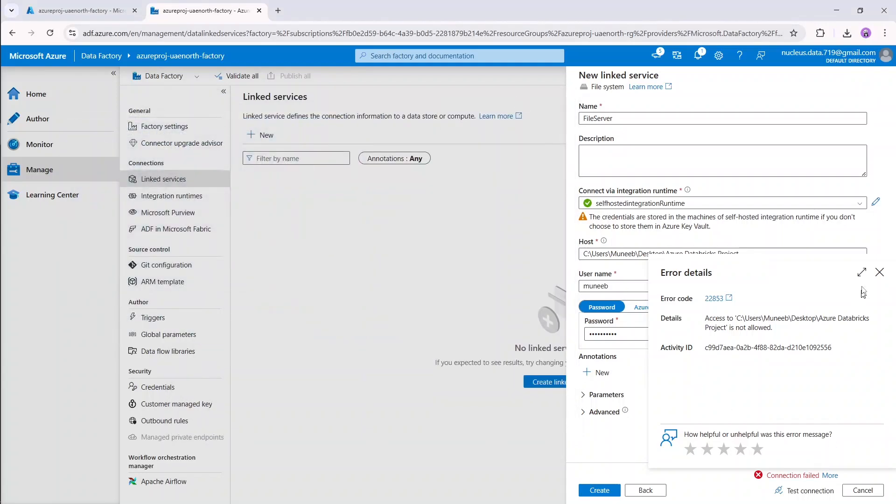
Retest the FileServer connection and view the new failure: integration runtime busy, error 9518.
{"action": "left_click", "coordinate": [880, 272]}
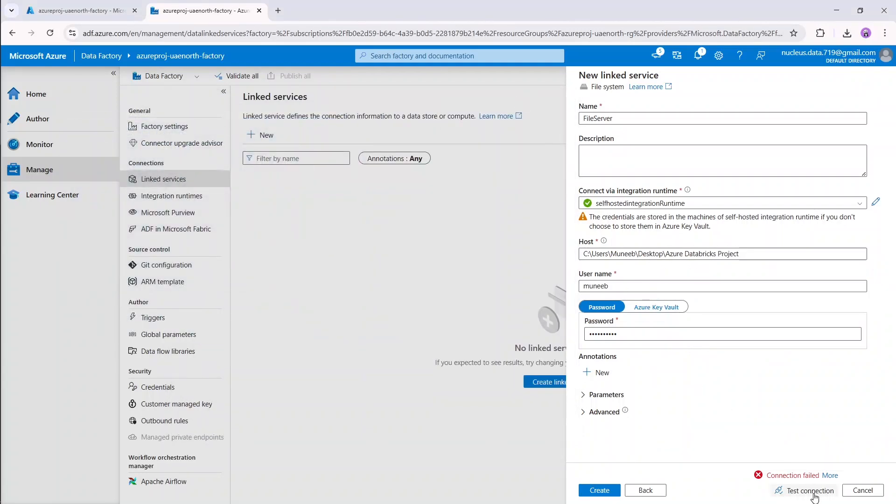
{"action": "left_click", "coordinate": [786, 495]}
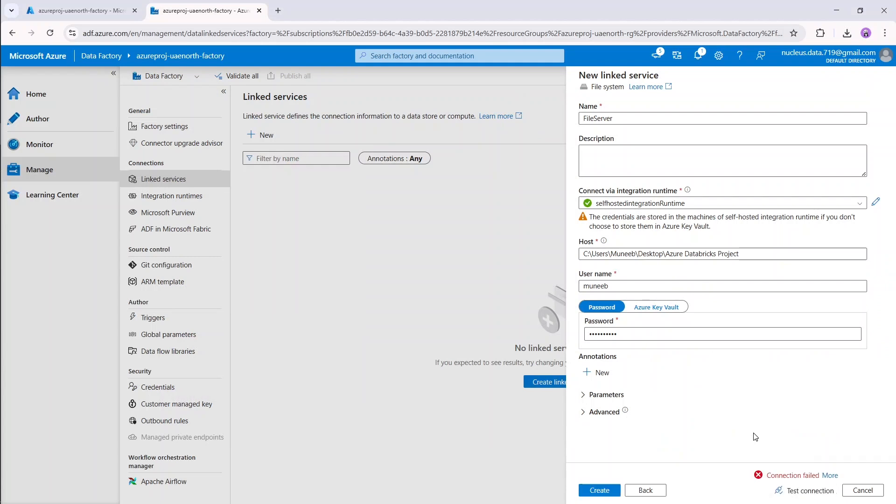
{"action": "left_click", "coordinate": [829, 476]}
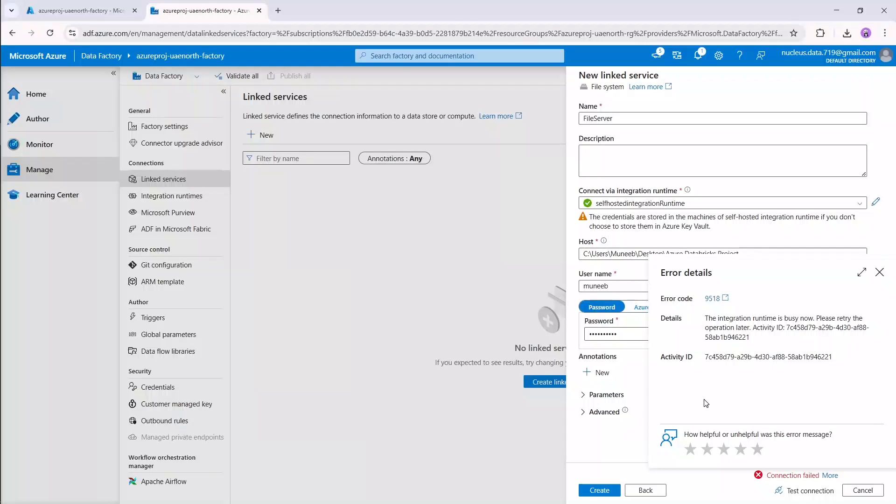
{"action": "mouse_move", "coordinate": [2, 179]}
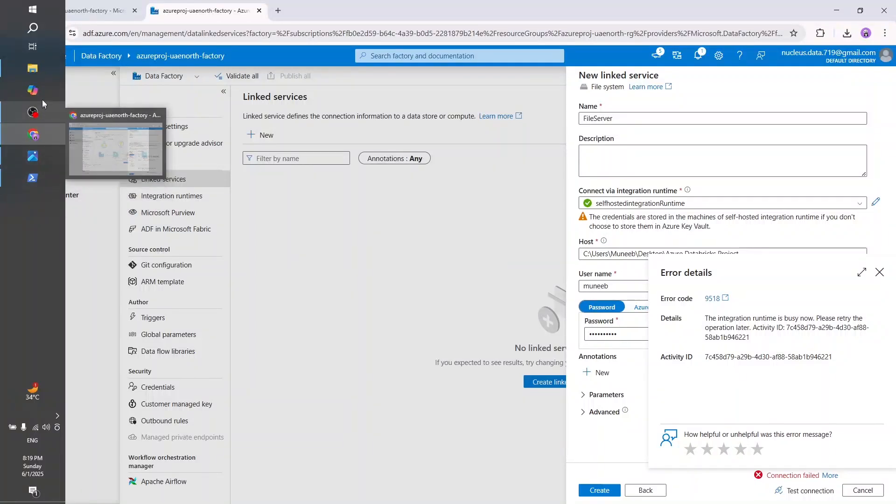
Open Microsoft Integration Runtime Configuration Manager and confirm the node is connected to the cloud service.
{"action": "left_click", "coordinate": [44, 29]}
{"action": "type", "text": "integr"}
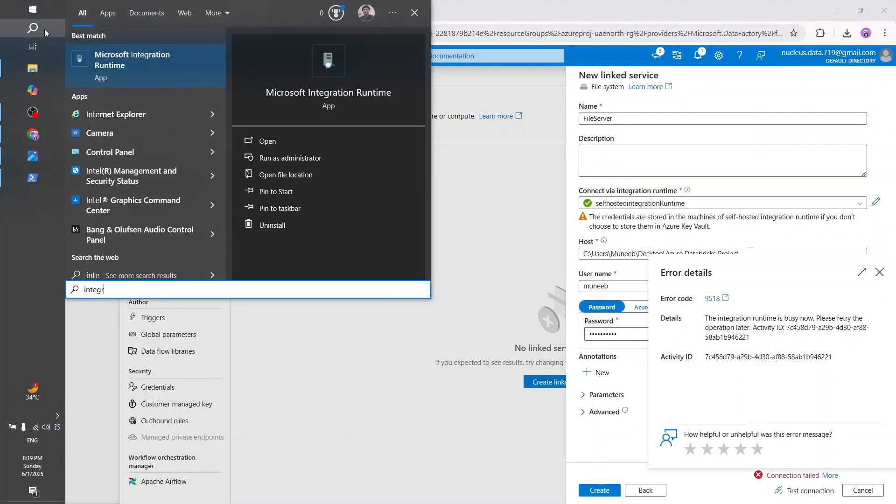
{"action": "left_click", "coordinate": [144, 65]}
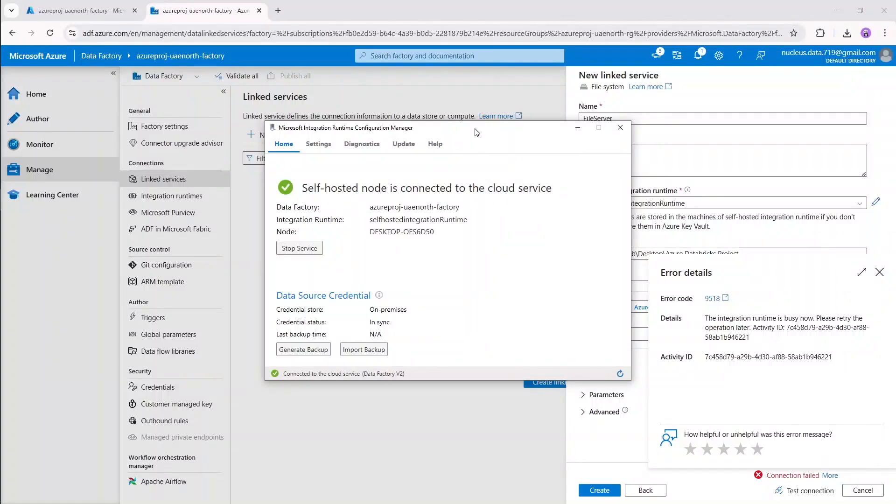
{"action": "left_click_drag", "start_coordinate": [475, 128], "coordinate": [515, 150]}
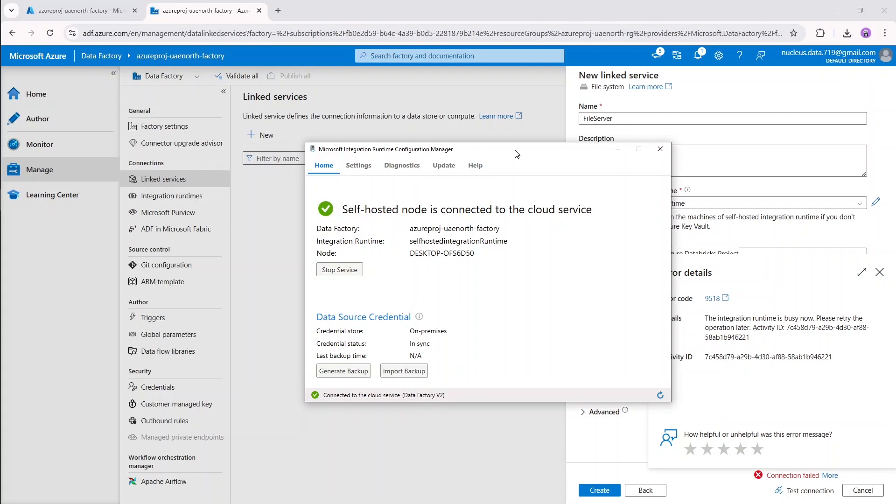
{"action": "left_click", "coordinate": [618, 149]}
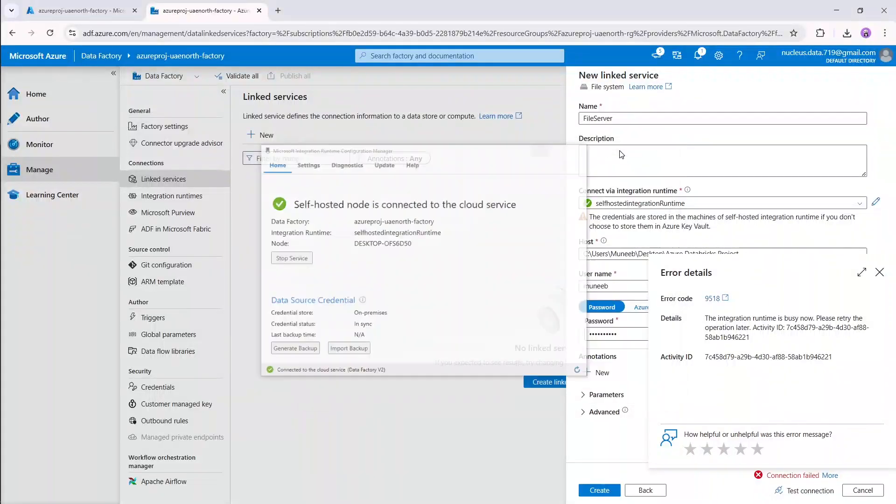
Retest until the connection succeeds, then create the FileServer File system linked service.
{"action": "left_click", "coordinate": [809, 496]}
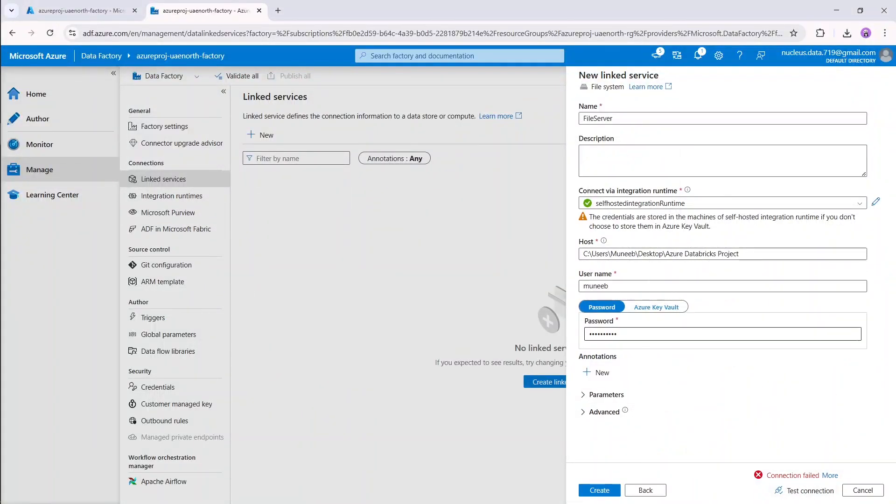
{"action": "left_click", "coordinate": [811, 493]}
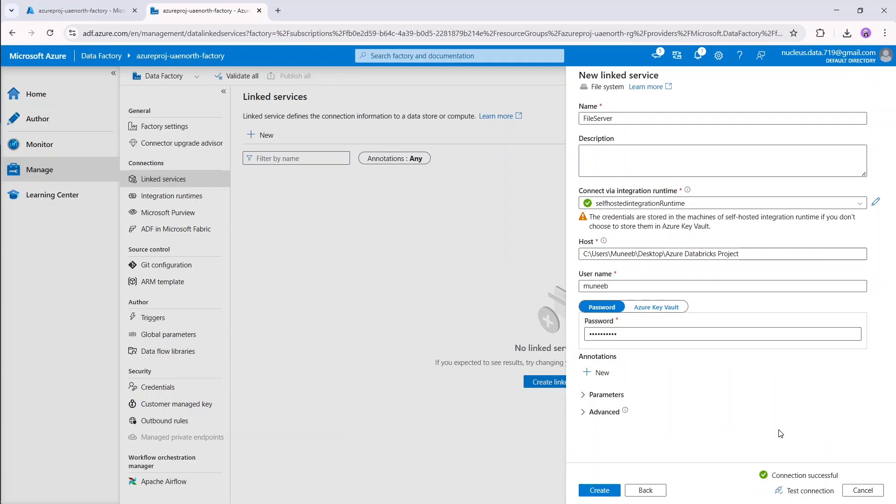
{"action": "left_click", "coordinate": [606, 489]}
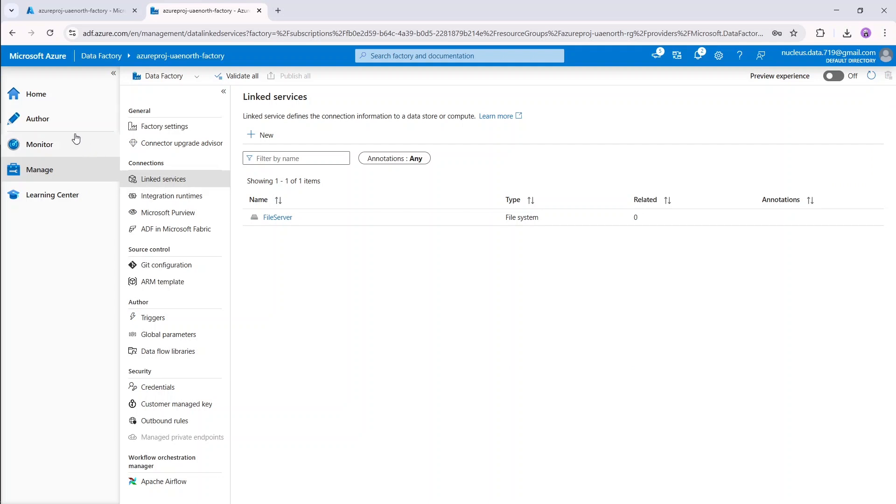
In Author, create a new pipeline named Pipeline.
{"action": "left_click", "coordinate": [65, 123]}
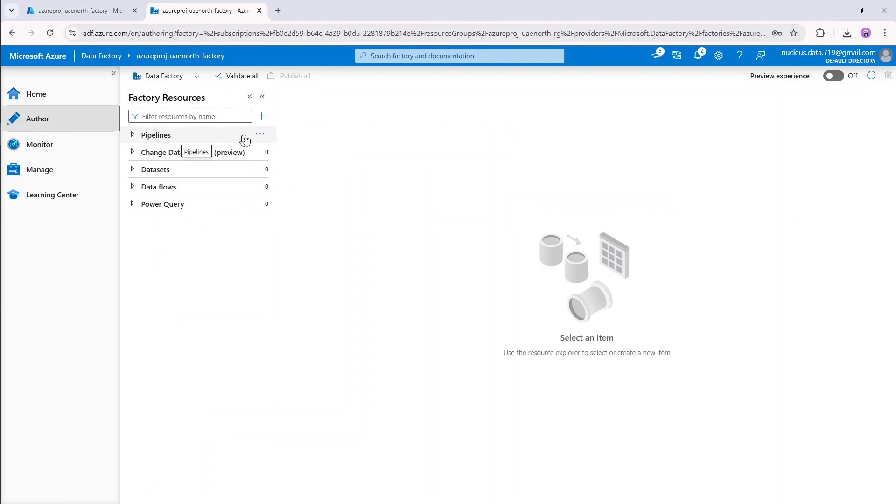
{"action": "left_click", "coordinate": [261, 135]}
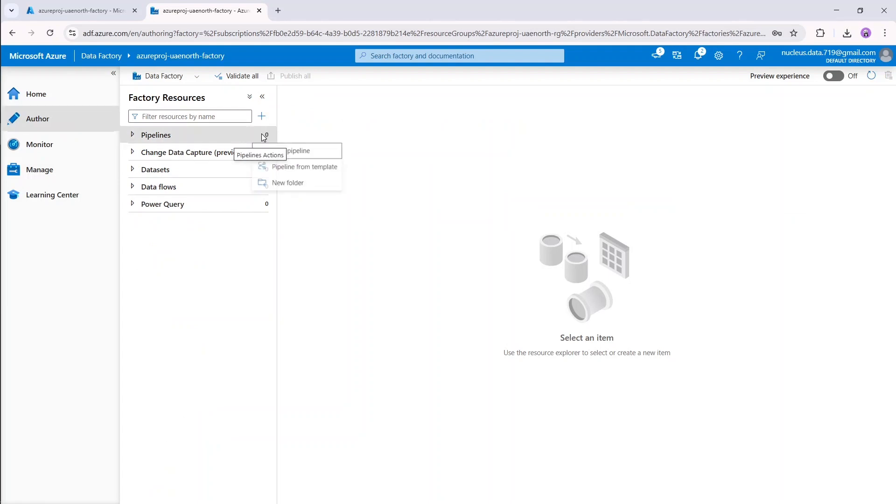
{"action": "left_click", "coordinate": [318, 155]}
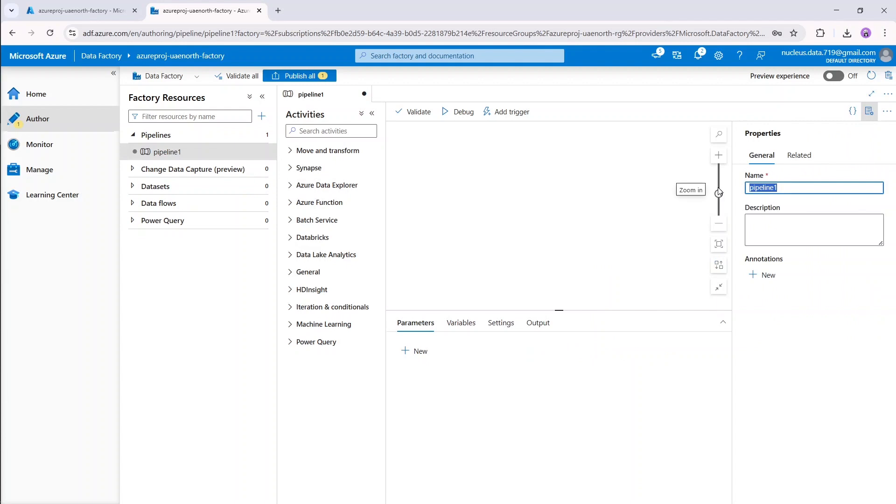
{"action": "type", "text": "Pipeline"}
{"action": "left_click", "coordinate": [869, 111]}
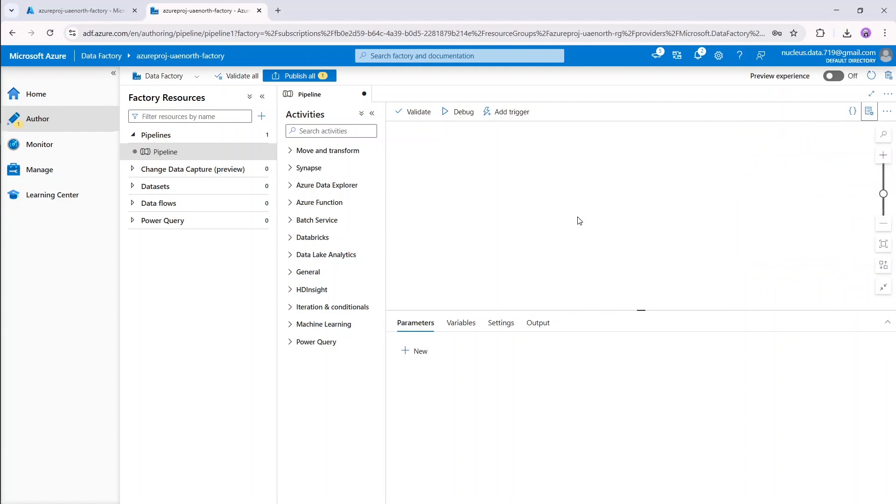
{"action": "left_click", "coordinate": [510, 213]}
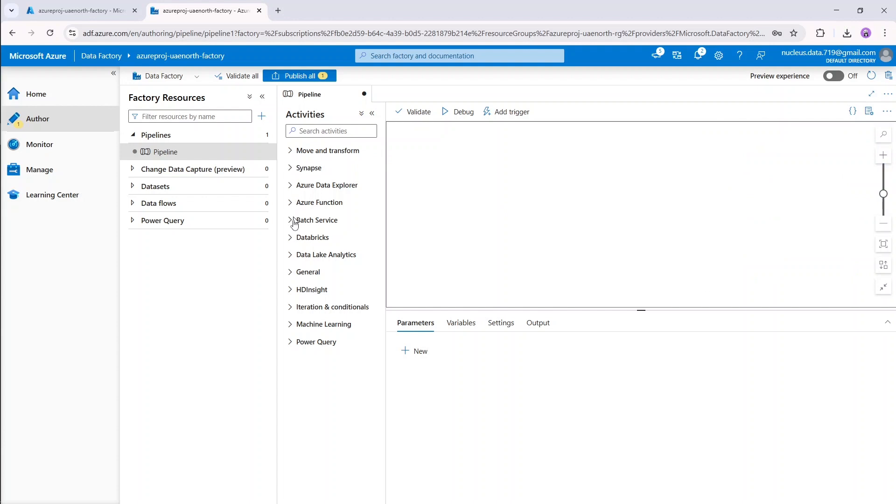
Add a Copy data activity to the canvas and name it Data_Ingestion.
{"action": "left_click", "coordinate": [310, 154]}
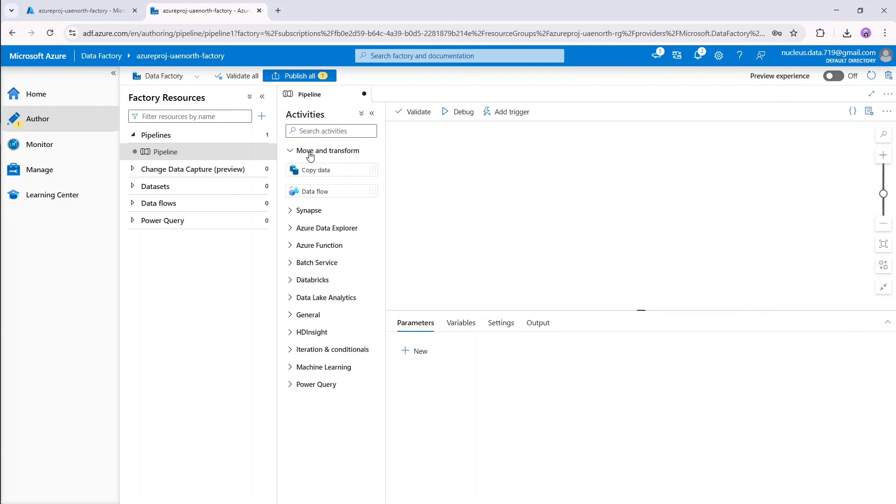
{"action": "left_click_drag", "start_coordinate": [304, 170], "coordinate": [472, 194]}
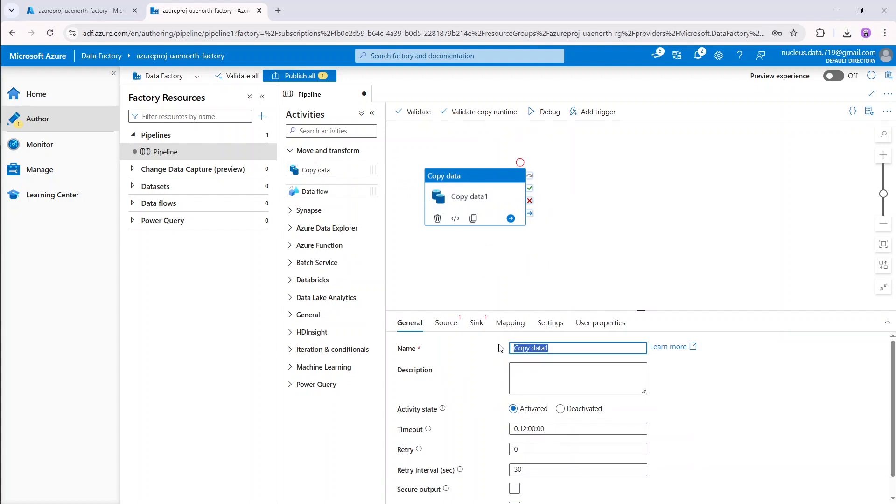
{"action": "type", "text": "Ingestion"}
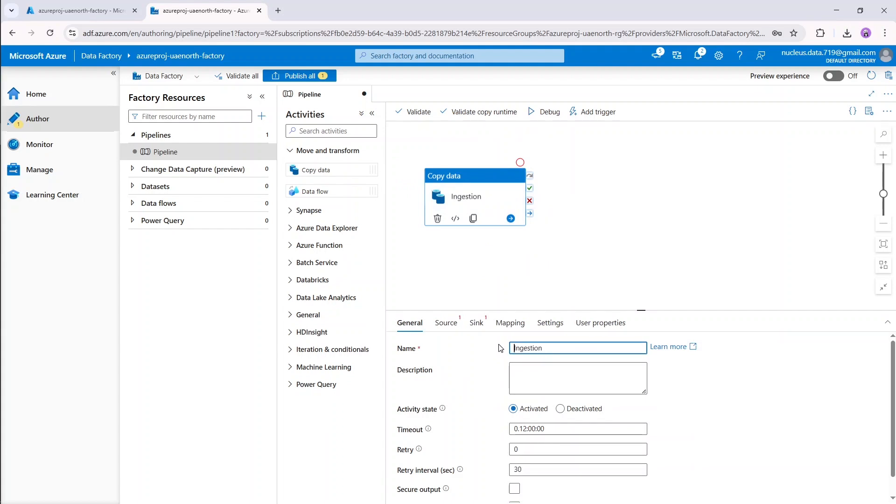
{"action": "key", "text": "Home"}
{"action": "type", "text": "Data"}
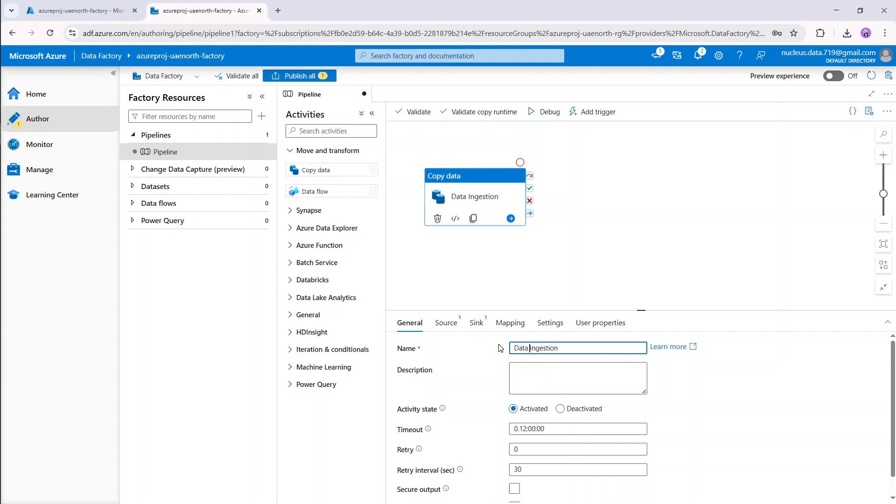
{"action": "key", "text": "BackSpace"}
{"action": "type", "text": "_"}
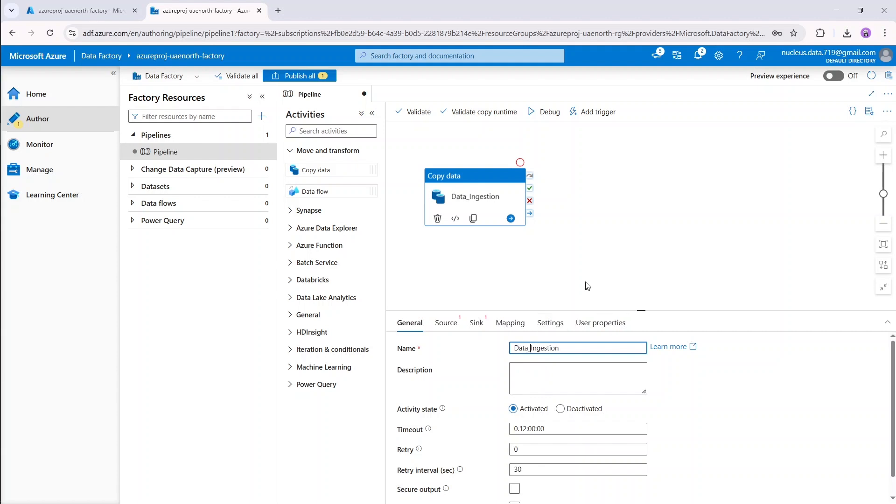
From the copy activity's Source settings, start a new File system dataset in DelimitedText format.
{"action": "left_click", "coordinate": [446, 326]}
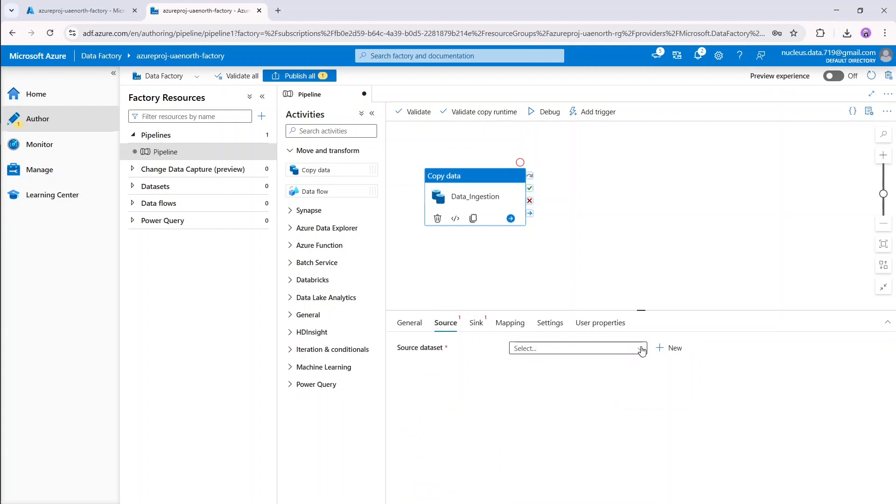
{"action": "left_click", "coordinate": [641, 349]}
{"action": "left_click", "coordinate": [642, 350]}
{"action": "left_click", "coordinate": [673, 348]}
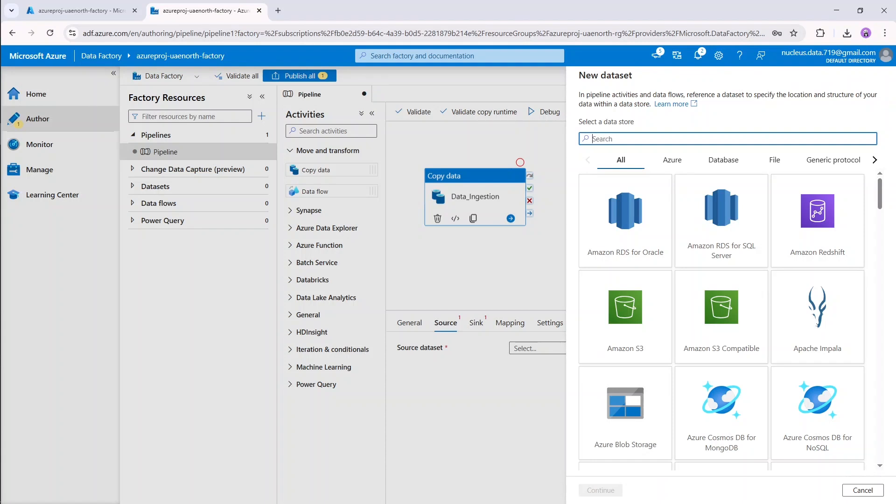
{"action": "type", "text": "fiel"}
{"action": "key", "text": "BackSpace"}
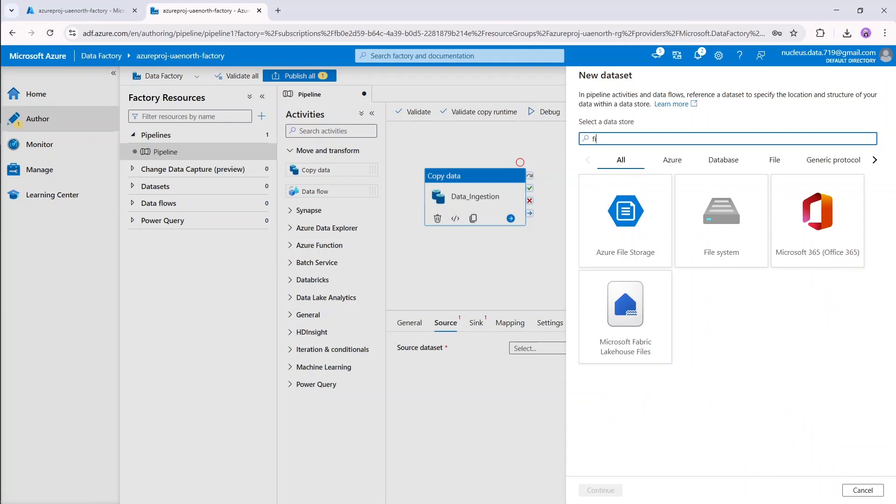
{"action": "type", "text": "le"}
{"action": "left_click", "coordinate": [698, 240]}
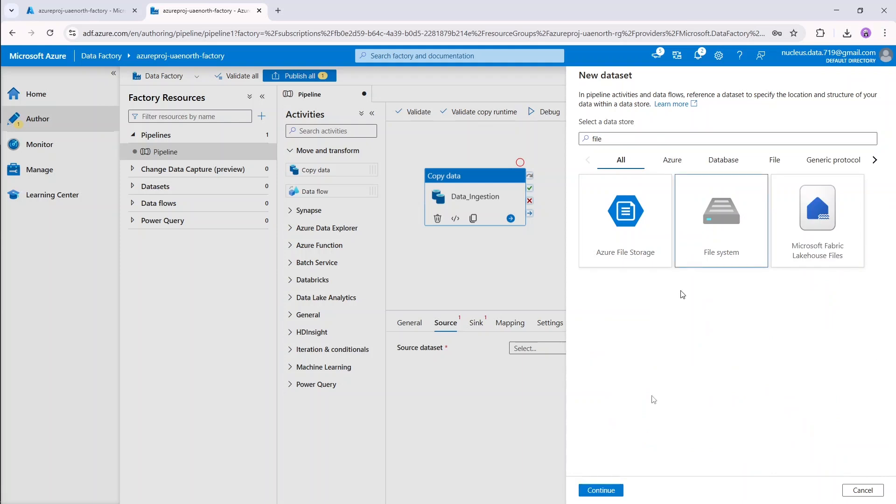
{"action": "left_click", "coordinate": [602, 491]}
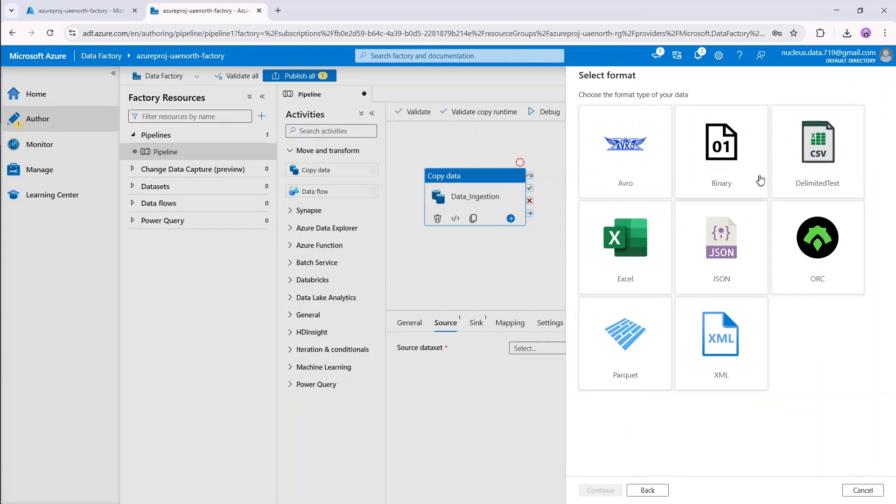
{"action": "left_click", "coordinate": [796, 173]}
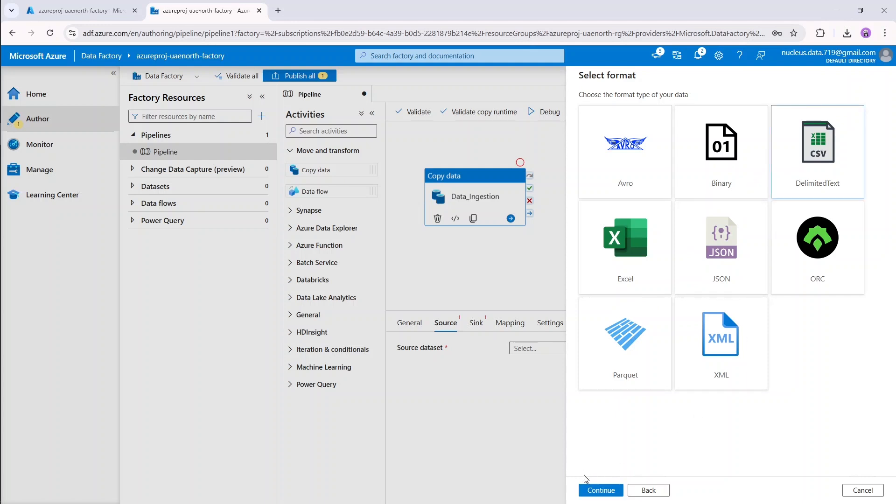
{"action": "left_click", "coordinate": [601, 490]}
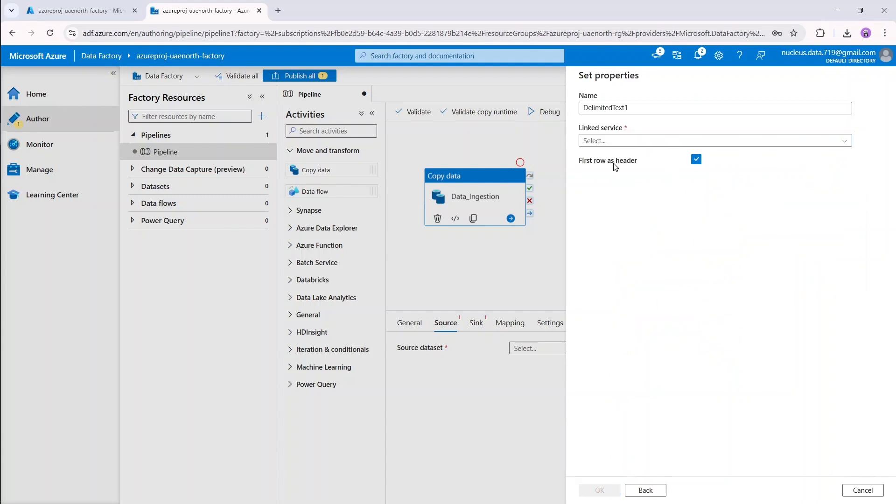
Rename the dataset to Source and link it to the FileServer linked service.
{"action": "left_click", "coordinate": [634, 107]}
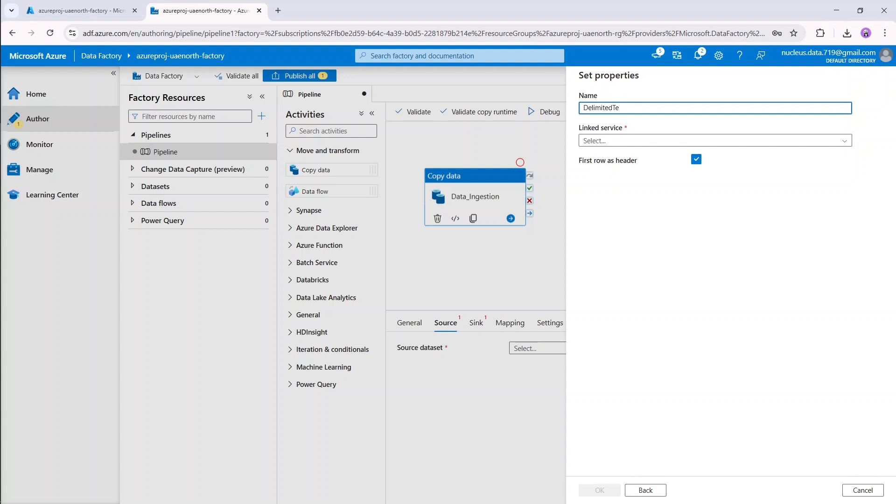
{"action": "key", "text": "BackSpace"}
{"action": "key", "text": "BackSpace"}
{"action": "key", "text": "BackSpace"}
{"action": "key", "text": "BackSpace"}
{"action": "key", "text": "BackSpace"}
{"action": "key", "text": "BackSpace"}
{"action": "key", "text": "BackSpace"}
{"action": "key", "text": "BackSpace"}
{"action": "key", "text": "BackSpace"}
{"action": "key", "text": "BackSpace"}
{"action": "key", "text": "BackSpace"}
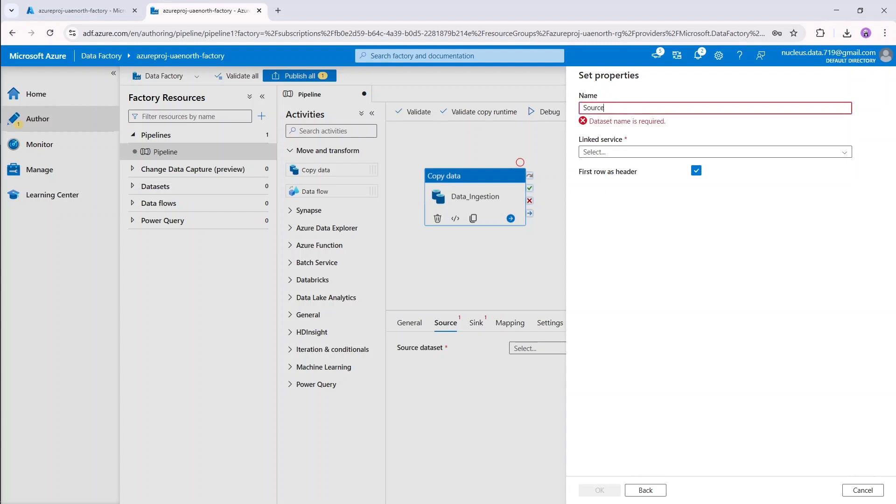
{"action": "left_click", "coordinate": [636, 141]}
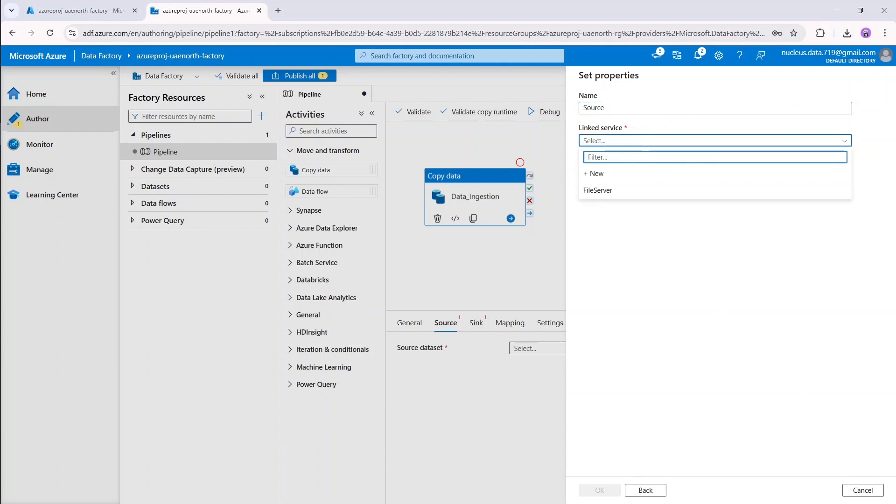
{"action": "left_click", "coordinate": [617, 193]}
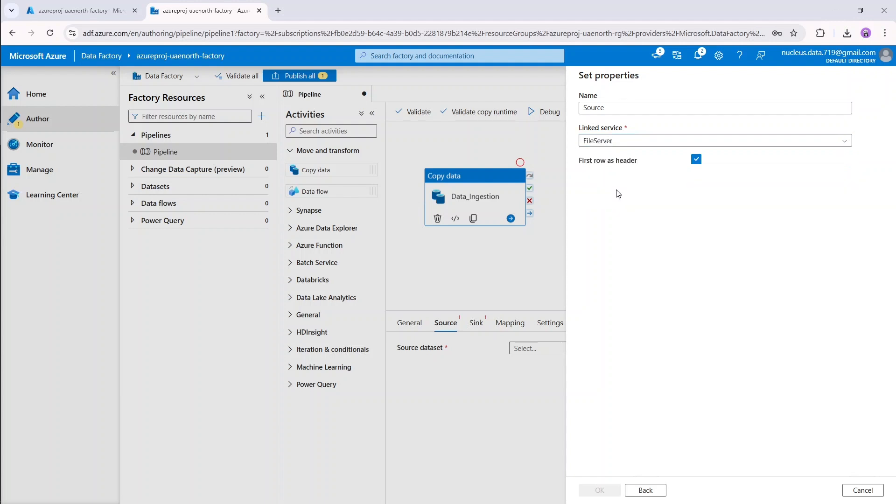
{"action": "scroll", "coordinate": [765, 221], "scroll_direction": "right", "scroll_amount": 2}
{"action": "scroll", "coordinate": [766, 220], "scroll_direction": "left", "scroll_amount": 2}
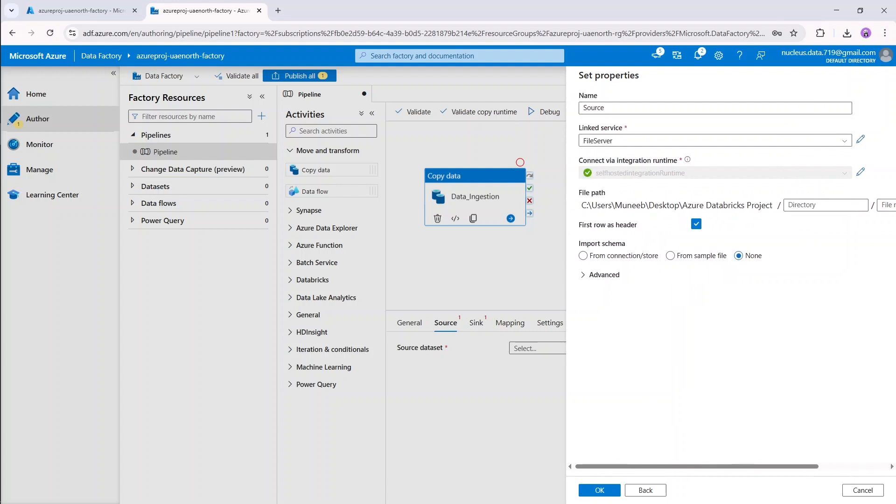
{"action": "scroll", "coordinate": [765, 220], "scroll_direction": "right", "scroll_amount": 2}
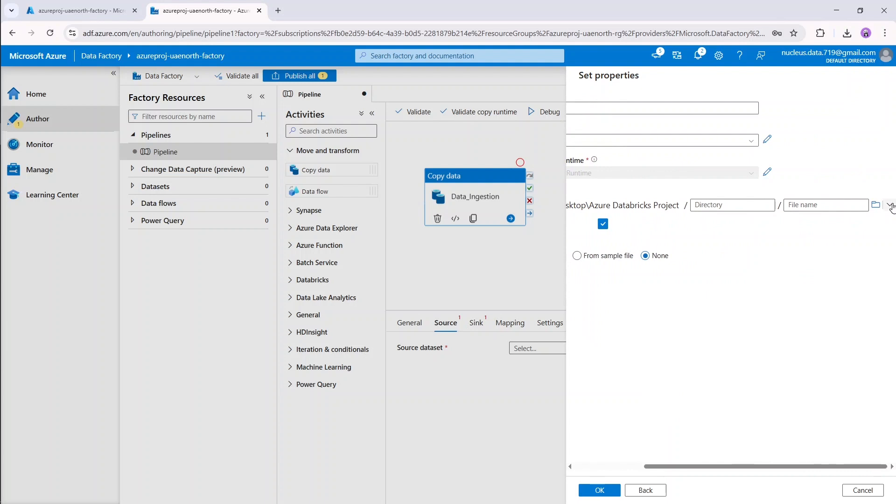
Set the file path to dirty data.csv and check the file's contents in Excel.
{"action": "left_click", "coordinate": [877, 206]}
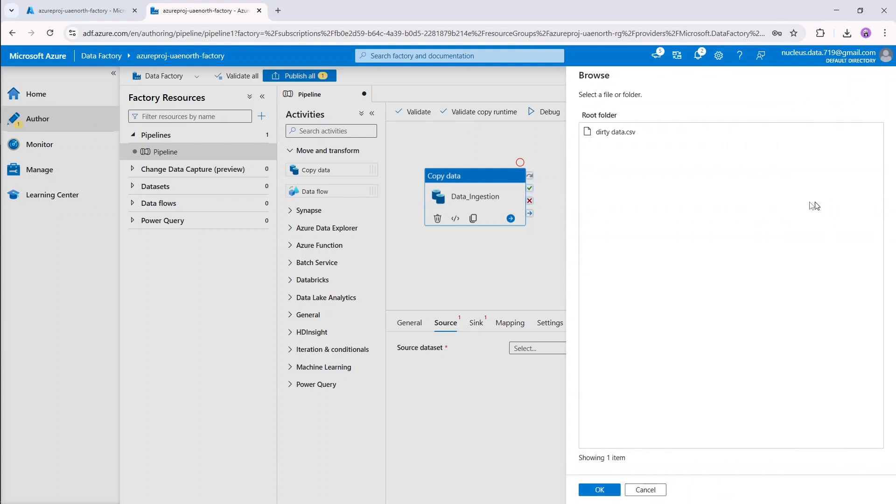
{"action": "left_click", "coordinate": [649, 137]}
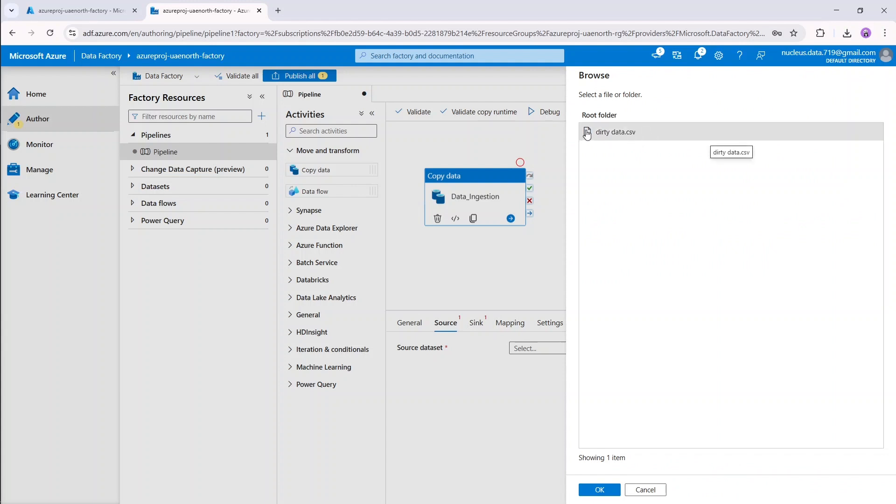
{"action": "left_click", "coordinate": [609, 494]}
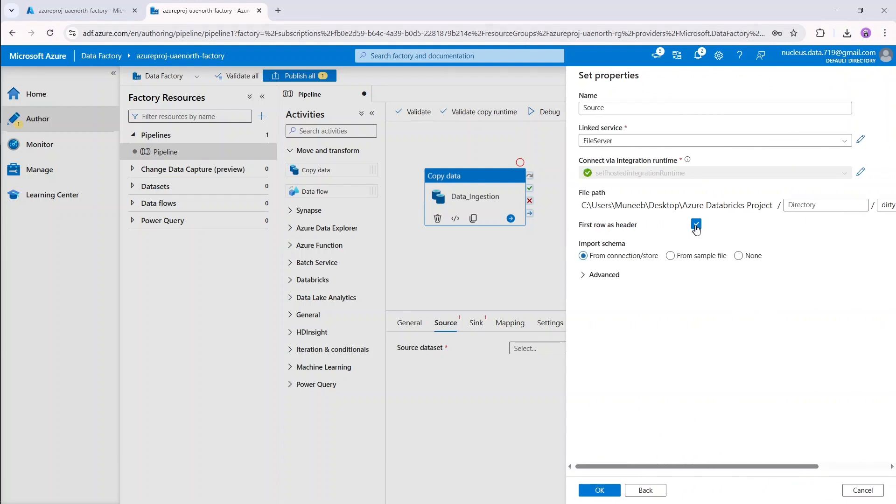
{"action": "left_click", "coordinate": [33, 222]}
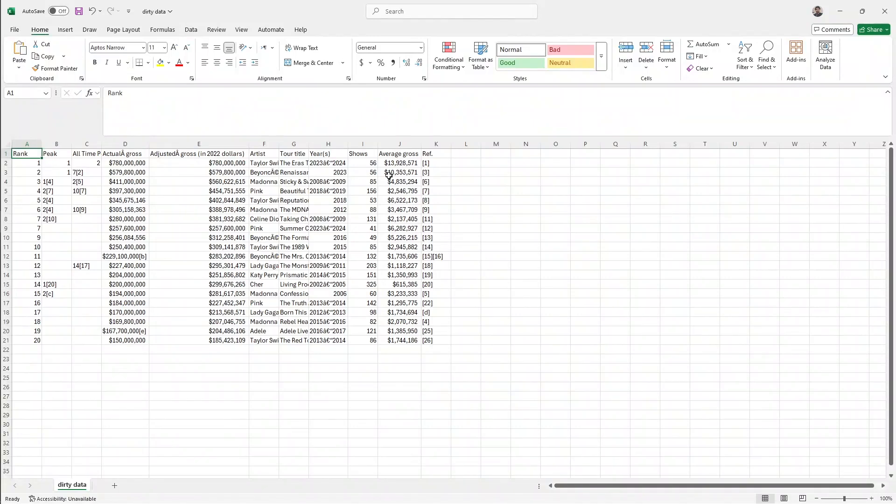
{"action": "left_click", "coordinate": [840, 11]}
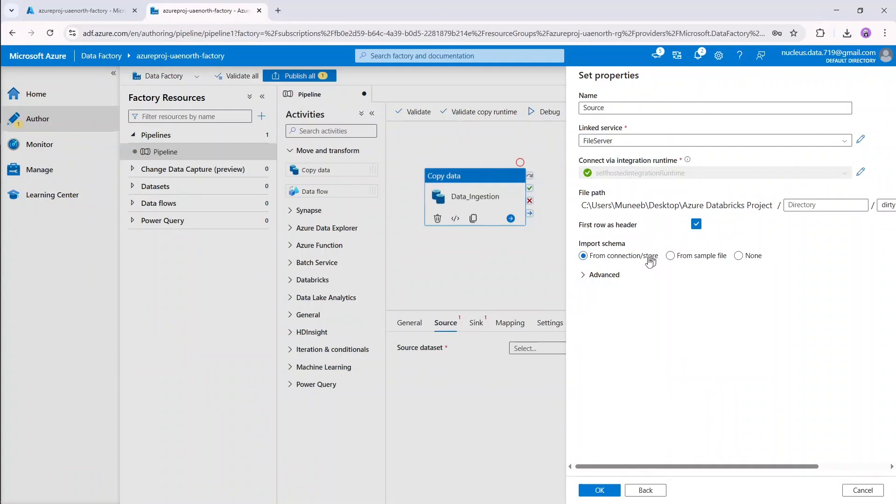
Create the Source dataset and preview the dirty data.csv rows of tour grosses.
{"action": "left_click", "coordinate": [605, 490]}
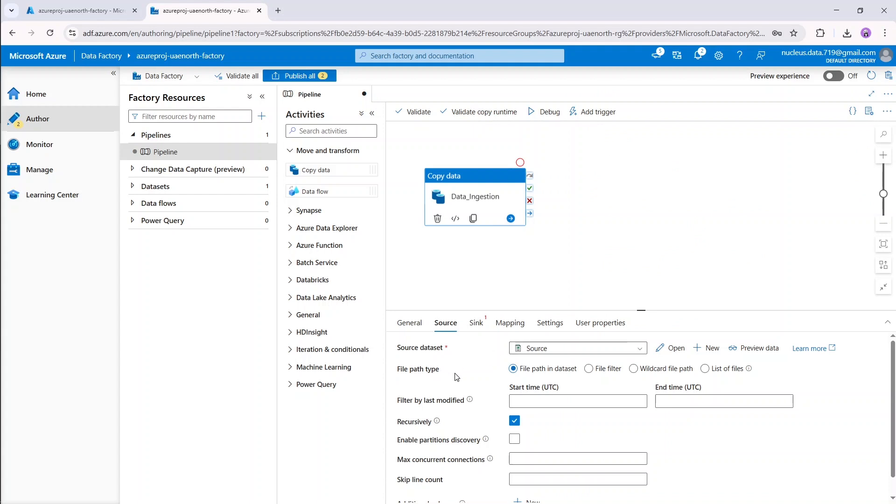
{"action": "scroll", "coordinate": [448, 405], "scroll_direction": "down", "scroll_amount": 1}
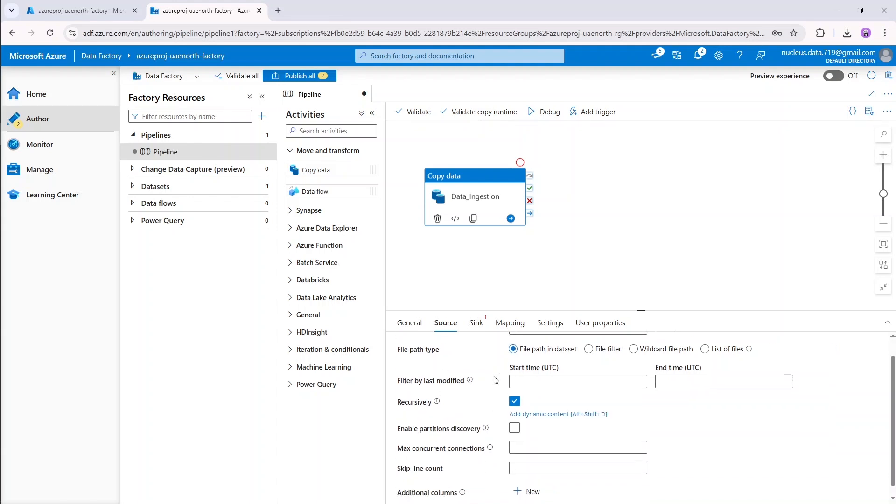
{"action": "scroll", "coordinate": [495, 379], "scroll_direction": "up", "scroll_amount": 1}
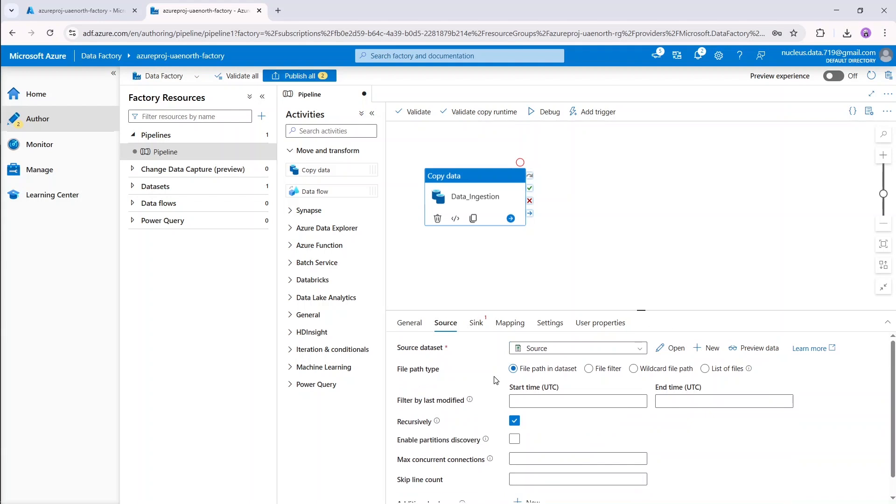
{"action": "left_click", "coordinate": [756, 350]}
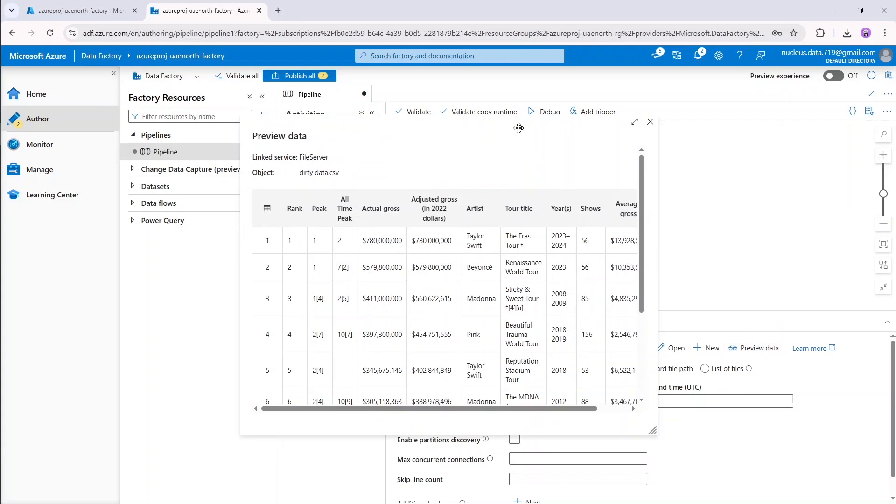
{"action": "left_click_drag", "start_coordinate": [519, 128], "coordinate": [574, 112]}
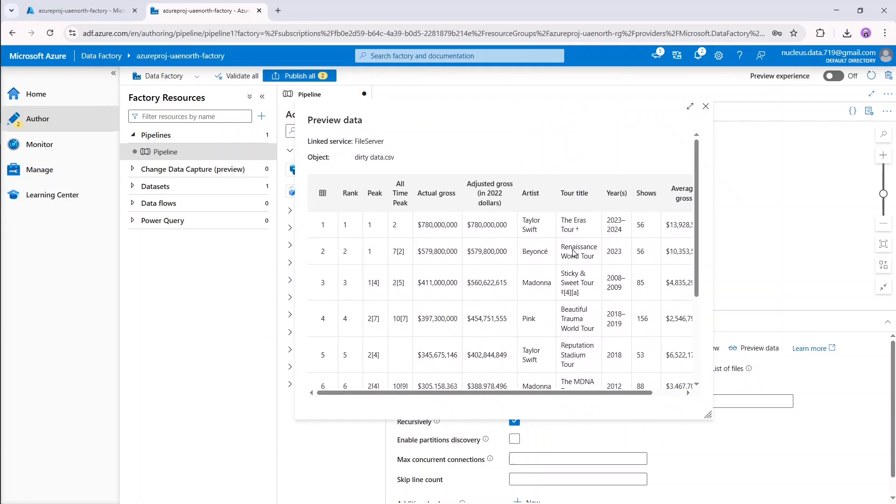
{"action": "left_click", "coordinate": [706, 108]}
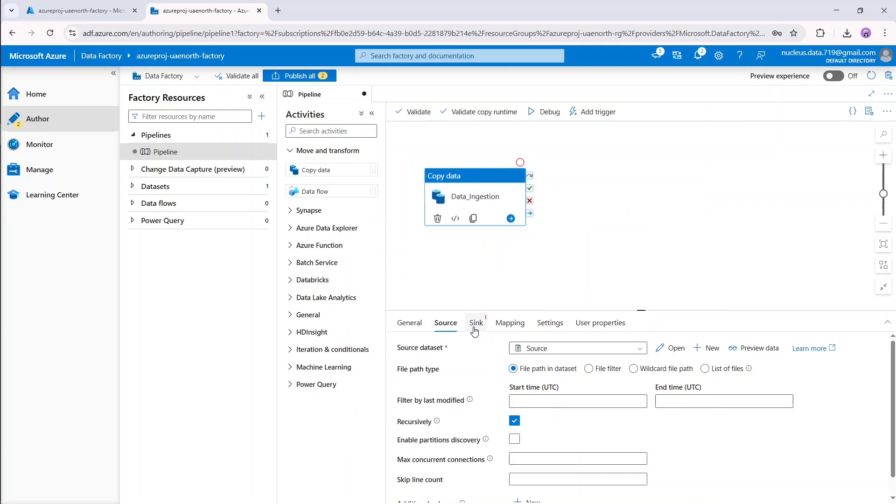
Start a new Azure Data Lake Storage Gen2 sink dataset in DelimitedText format.
{"action": "left_click", "coordinate": [476, 324]}
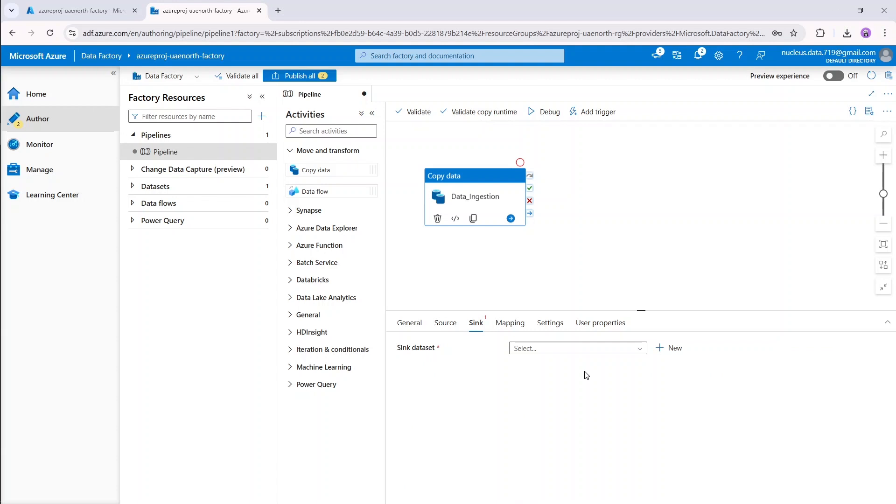
{"action": "left_click", "coordinate": [675, 349]}
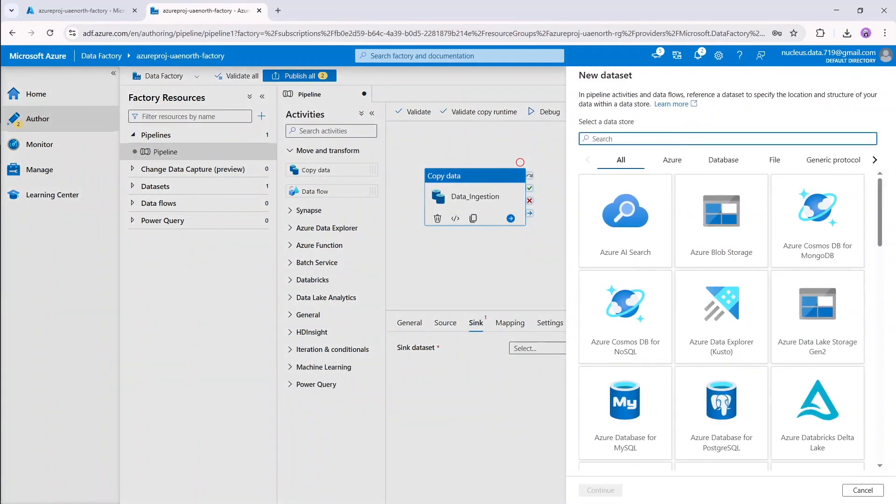
{"action": "left_click", "coordinate": [798, 327]}
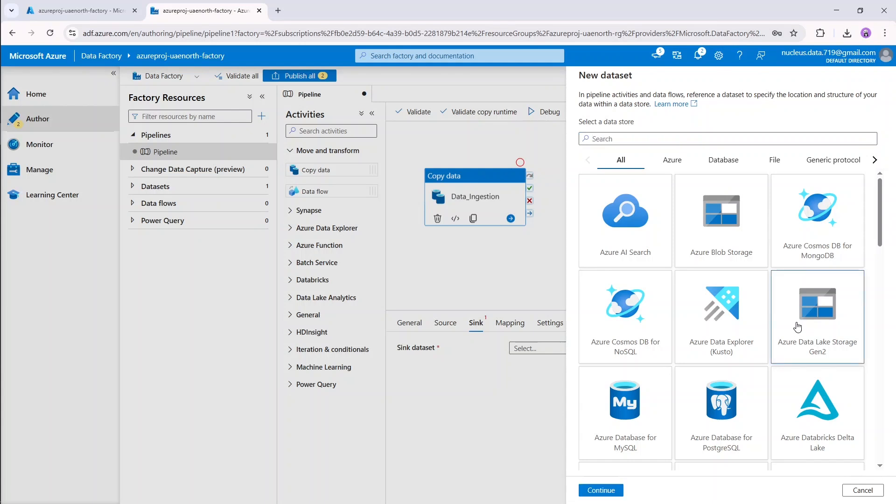
{"action": "left_click", "coordinate": [600, 489]}
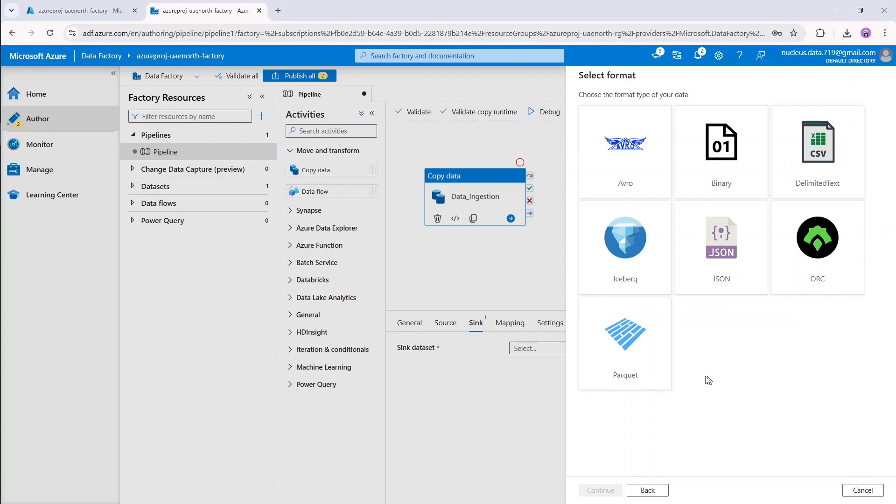
{"action": "double_click", "coordinate": [789, 173]}
Name the sink dataset Sink and bring up its linked service choices.
{"action": "left_click", "coordinate": [635, 108]}
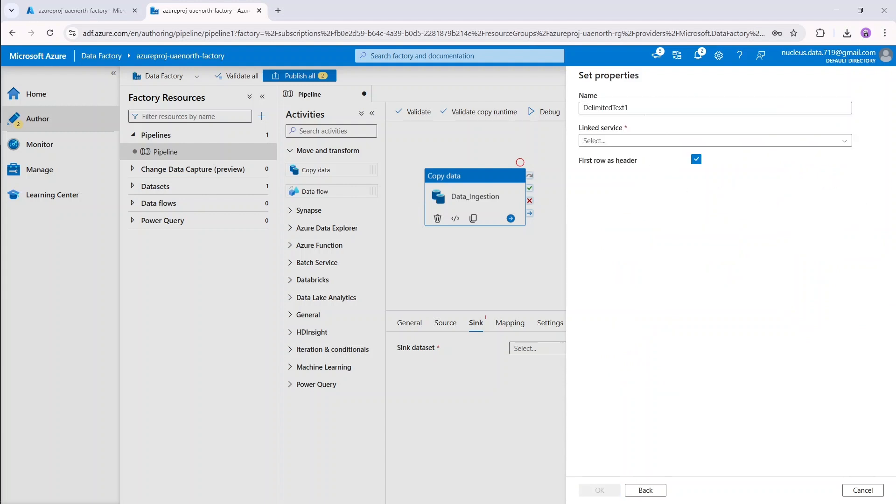
{"action": "key", "text": "ctrl+a"}
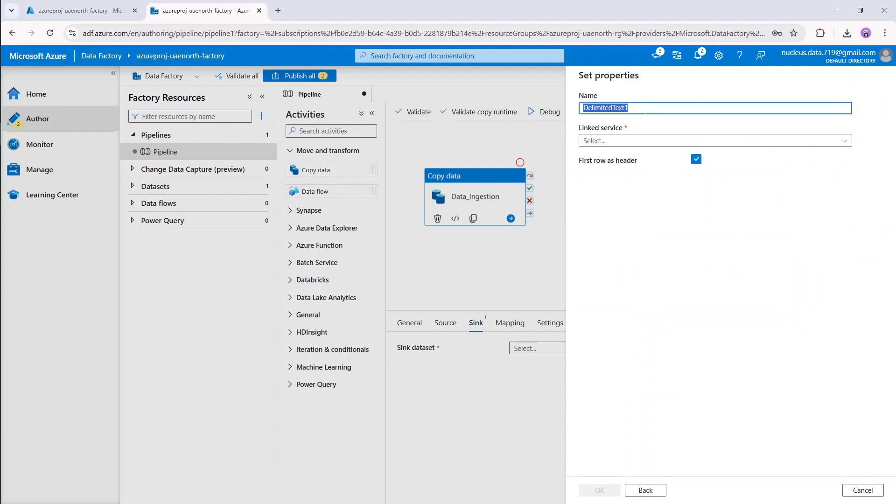
{"action": "type", "text": "Sink"}
{"action": "left_click", "coordinate": [653, 141]}
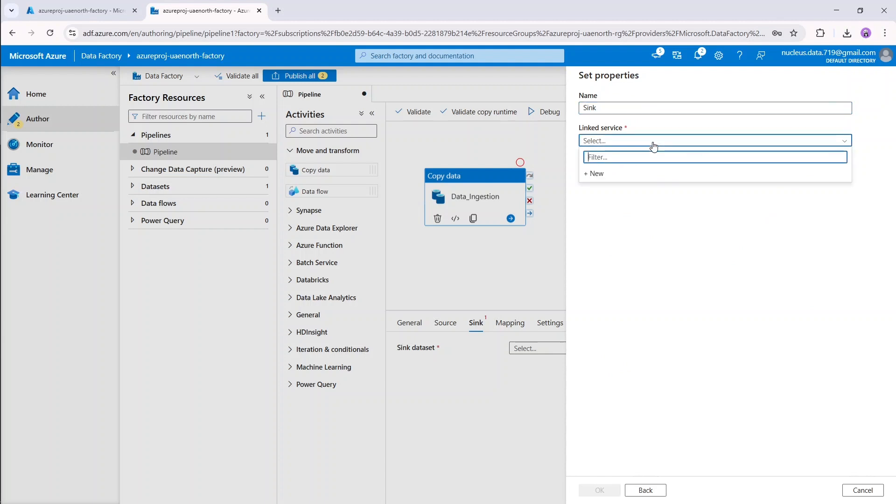
Create the AzureDataLakeStorage linked service on Azure subscription 1 and account azureprojuaenorthst, testing the connection.
{"action": "left_click", "coordinate": [613, 177]}
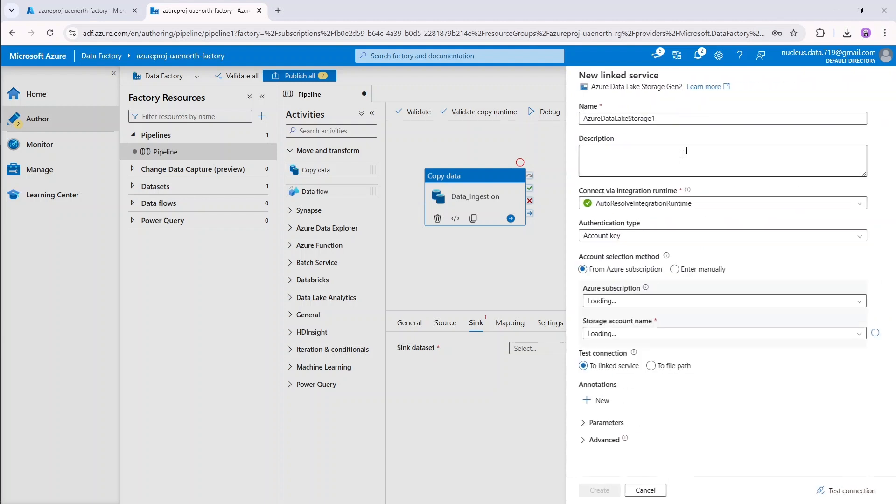
{"action": "key", "text": "BackSpace"}
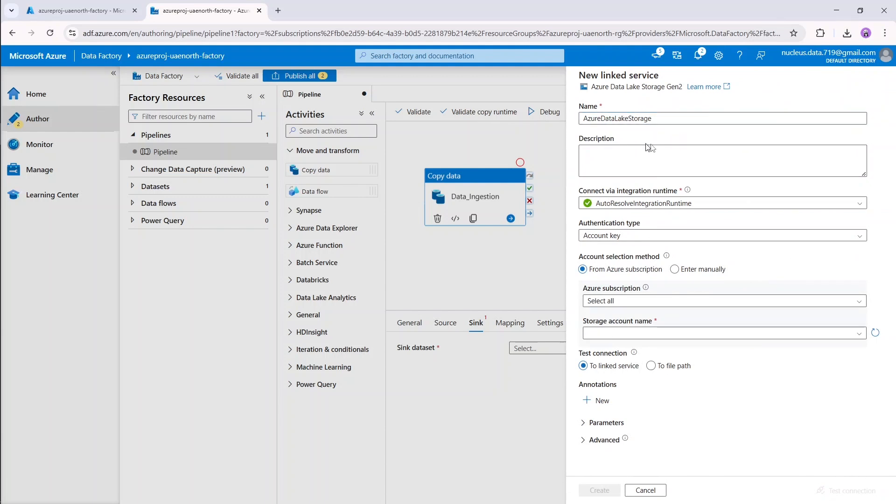
{"action": "left_click", "coordinate": [667, 168]}
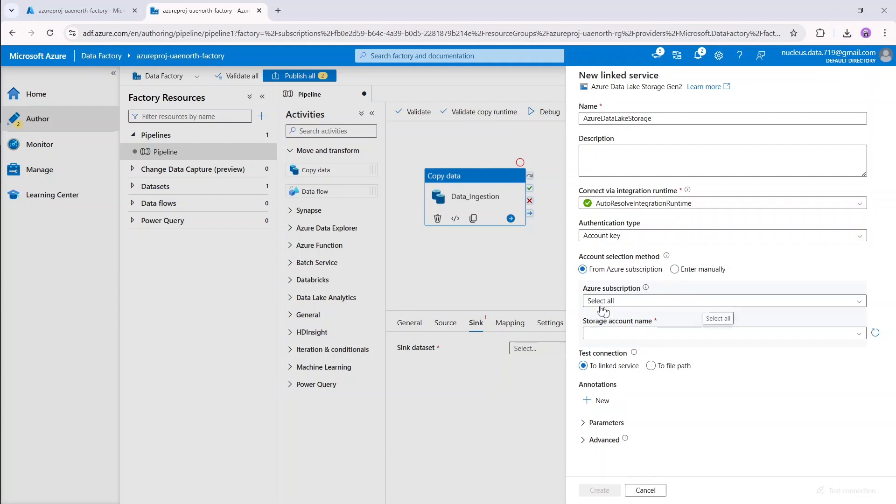
{"action": "left_click", "coordinate": [673, 304]}
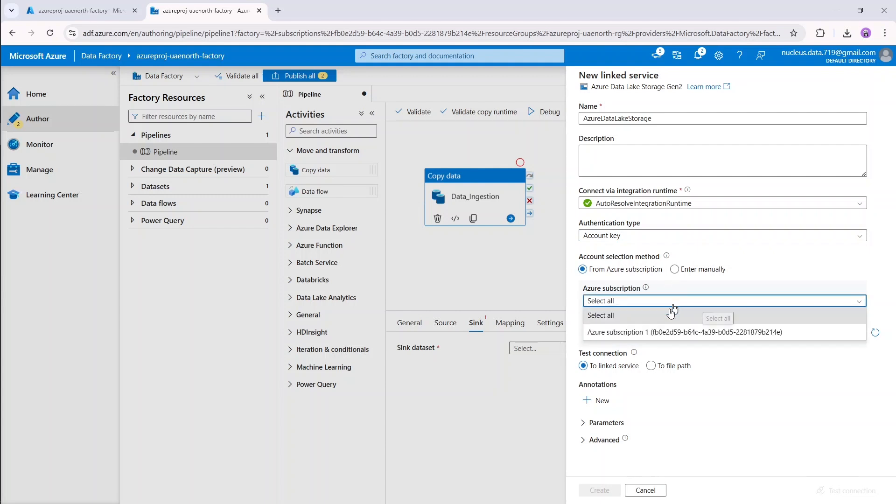
{"action": "left_click", "coordinate": [656, 332]}
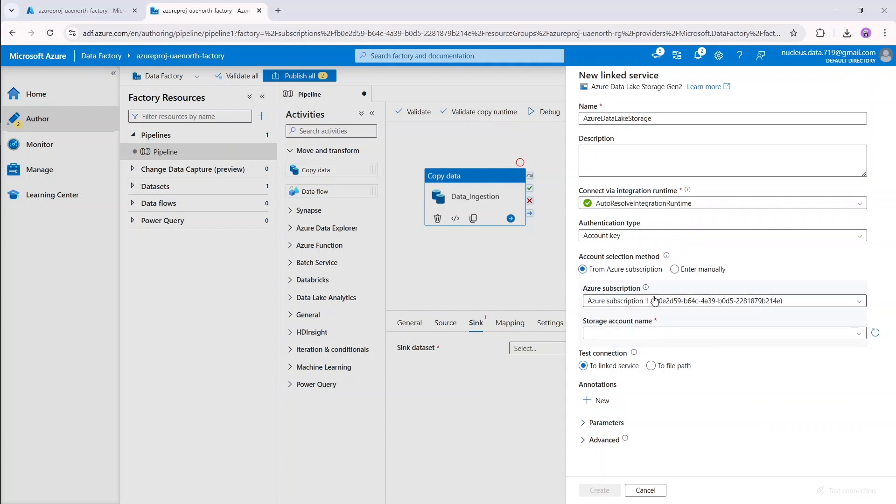
{"action": "left_click", "coordinate": [670, 337]}
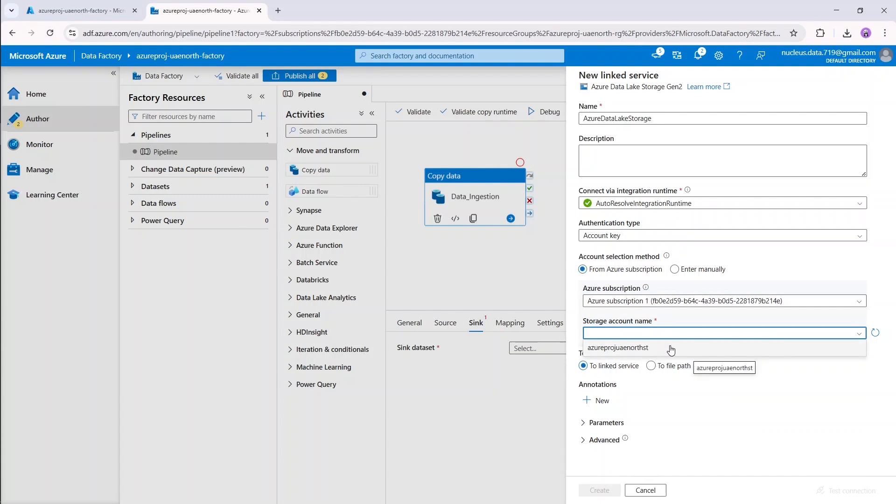
{"action": "left_click", "coordinate": [671, 348]}
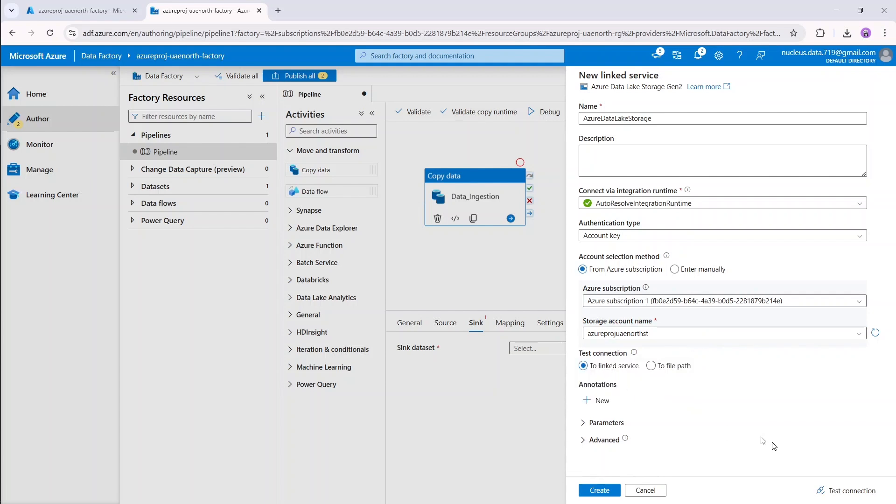
{"action": "left_click", "coordinate": [853, 493]}
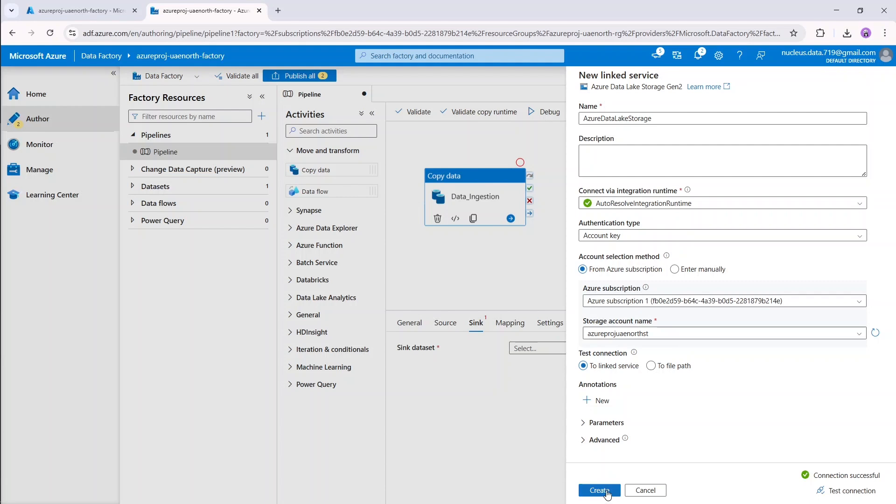
{"action": "left_click", "coordinate": [600, 490]}
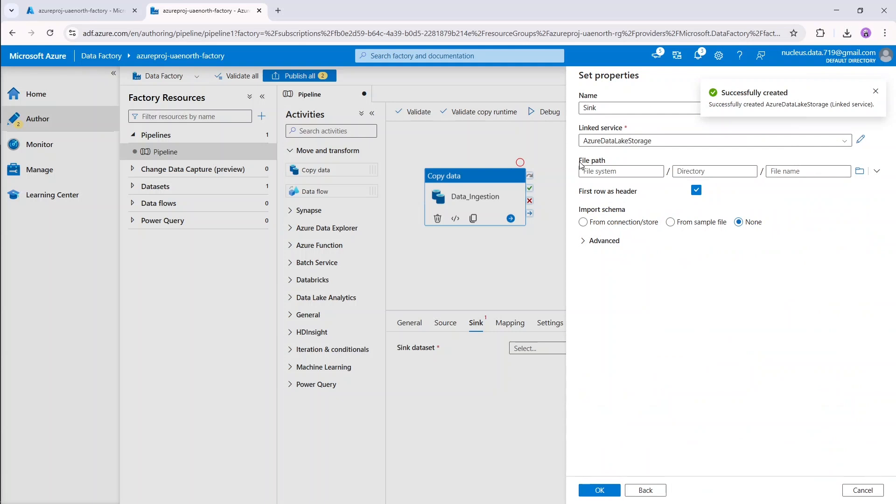
Set the sink file path to the raw-data container and save the Sink dataset.
{"action": "left_click", "coordinate": [860, 173]}
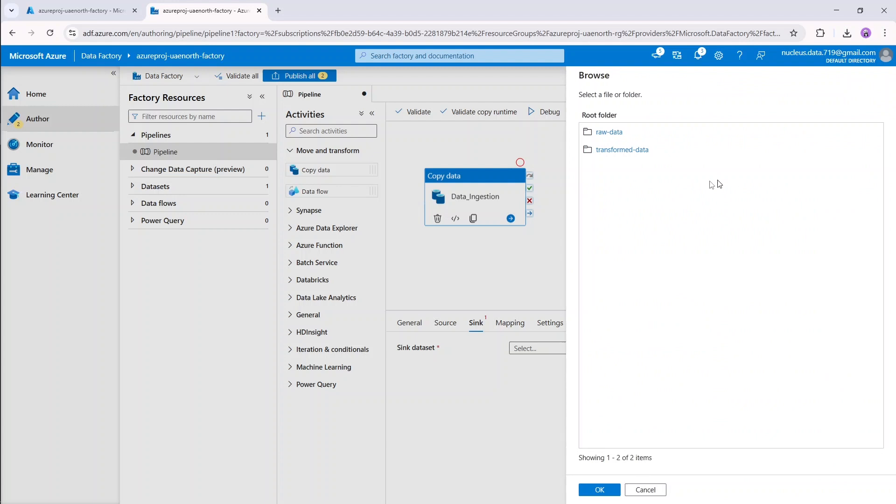
{"action": "left_click", "coordinate": [606, 133]}
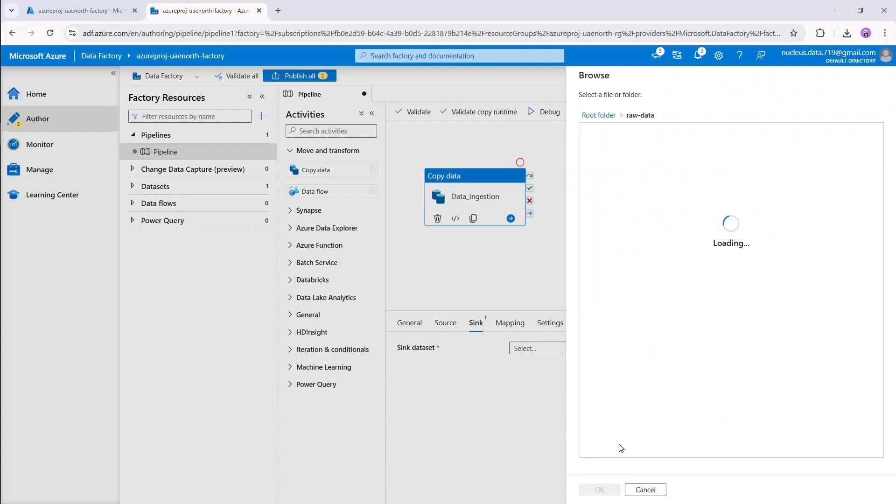
{"action": "left_click", "coordinate": [600, 490]}
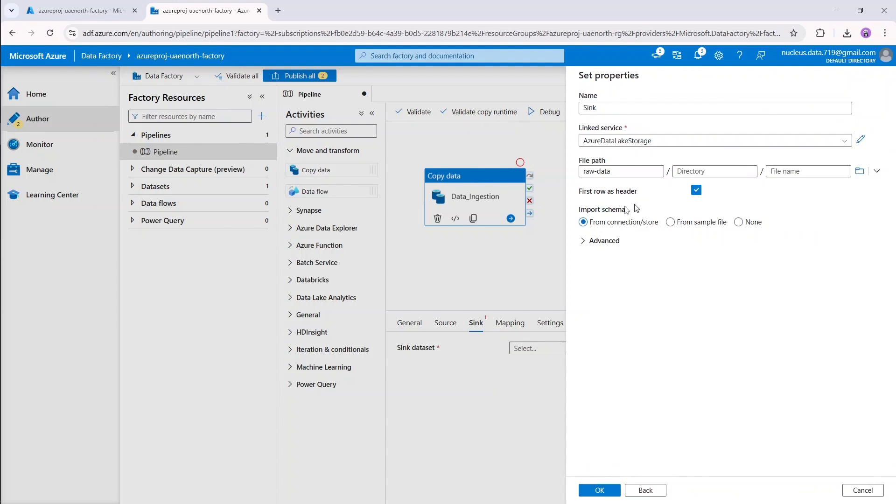
{"action": "left_click", "coordinate": [611, 493]}
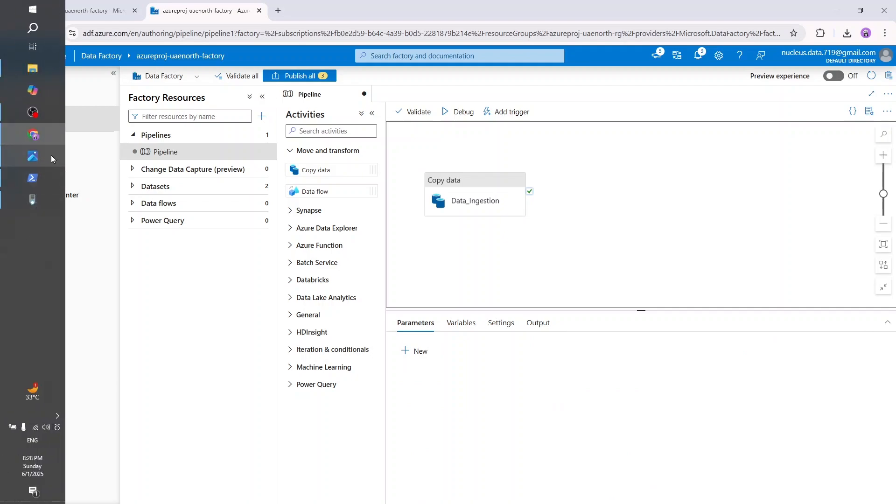
{"action": "left_click", "coordinate": [48, 155]}
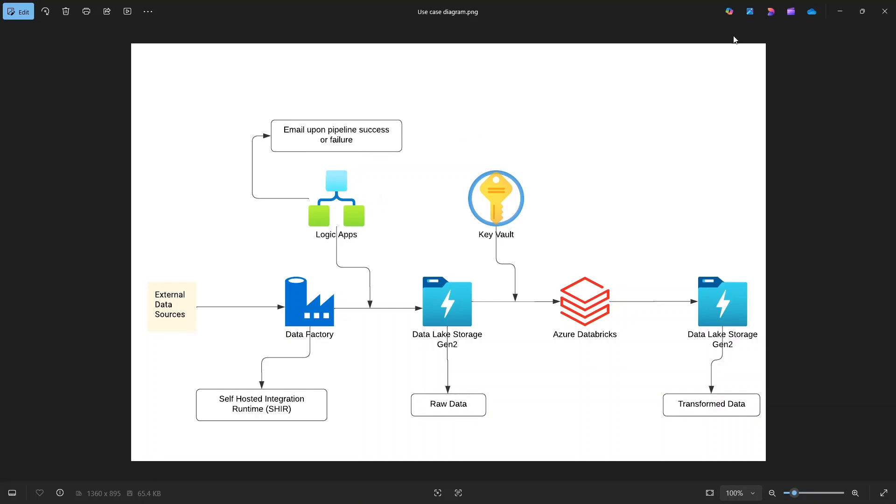
{"action": "left_click", "coordinate": [843, 14]}
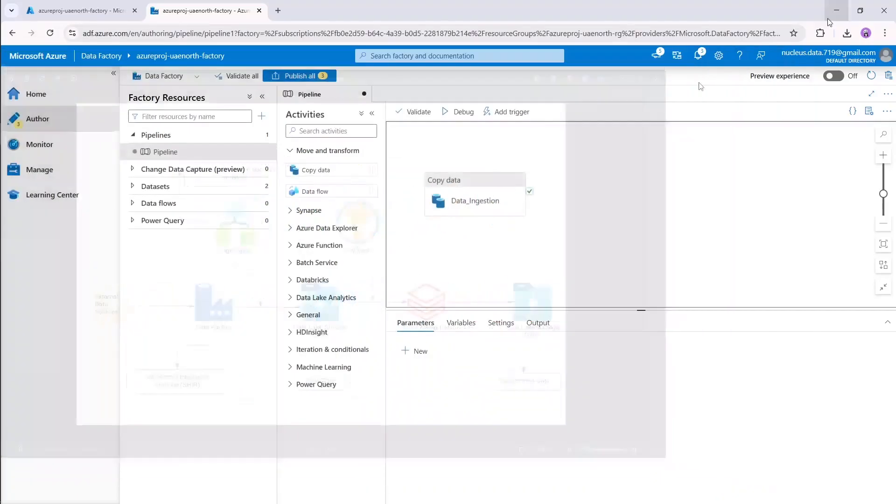
Search the portal for Logic apps, add a new one, and choose the Consumption Multi-tenant plan.
{"action": "left_click", "coordinate": [78, 14]}
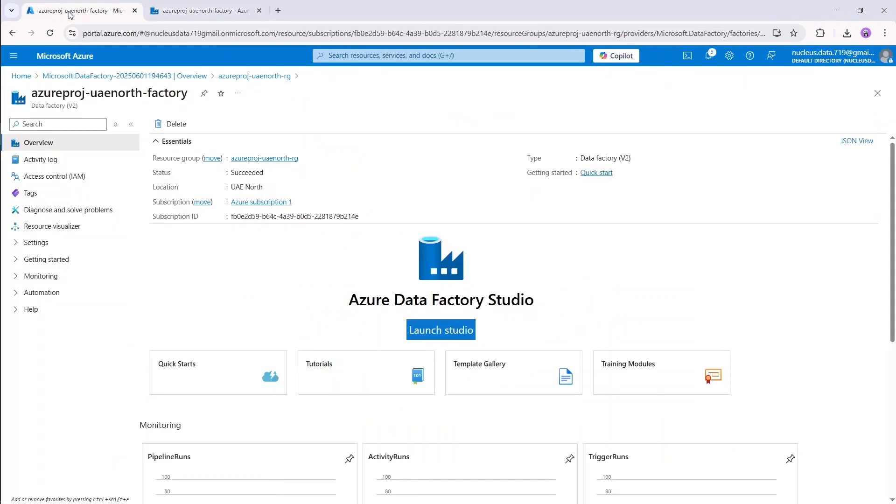
{"action": "left_click", "coordinate": [397, 56]}
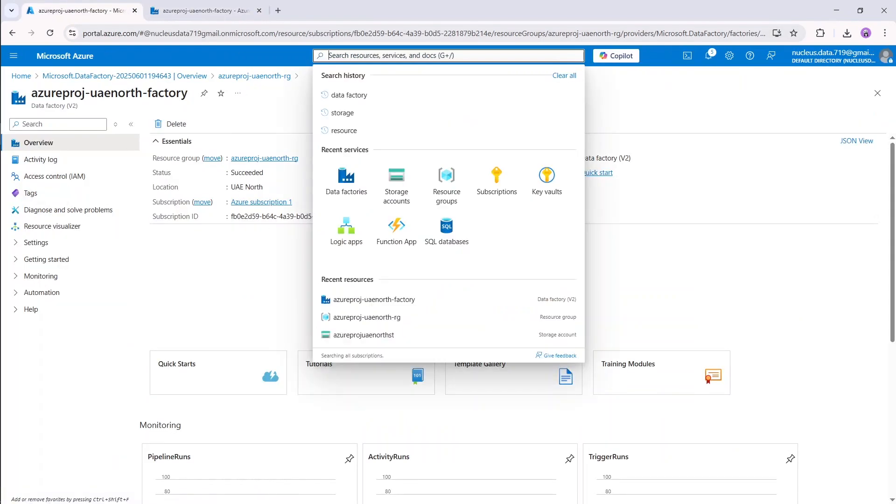
{"action": "type", "text": "logic"}
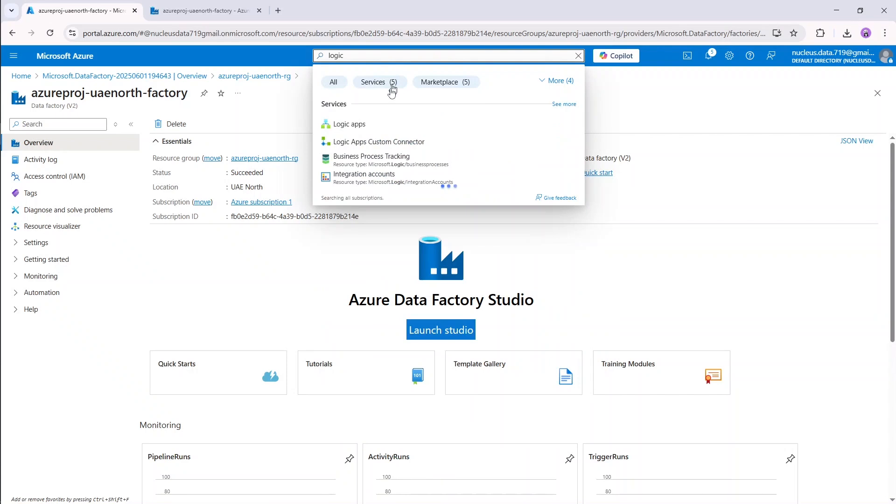
{"action": "left_click", "coordinate": [386, 130]}
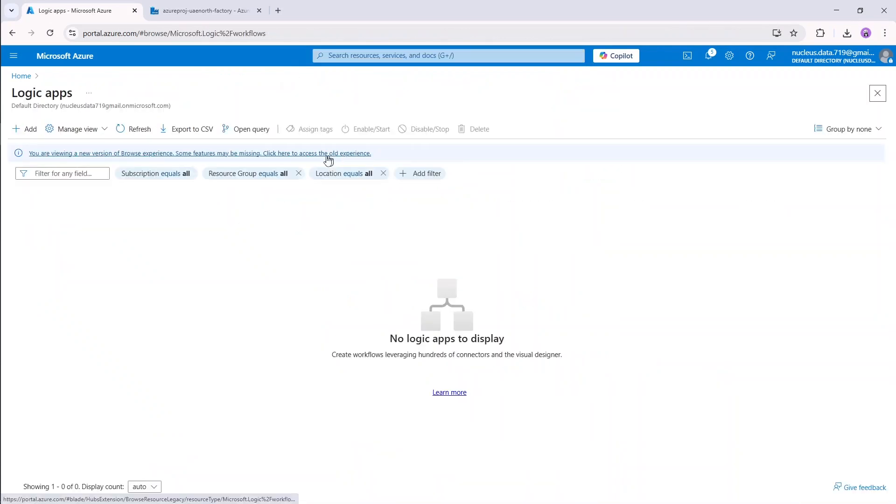
{"action": "left_click", "coordinate": [27, 129]}
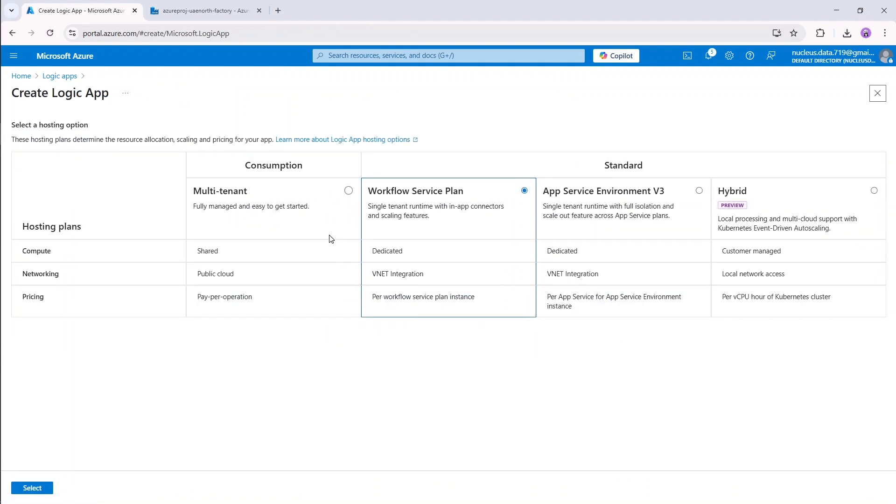
{"action": "left_click", "coordinate": [348, 194]}
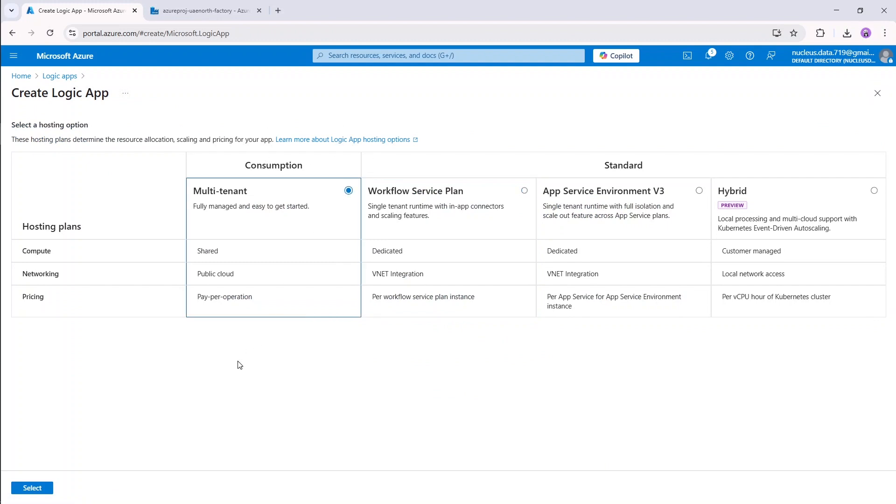
Put the logic app azureproj-uaenorth-logic in resource group azureproj-uaenorth-rg, region UAE North.
{"action": "left_click", "coordinate": [32, 487]}
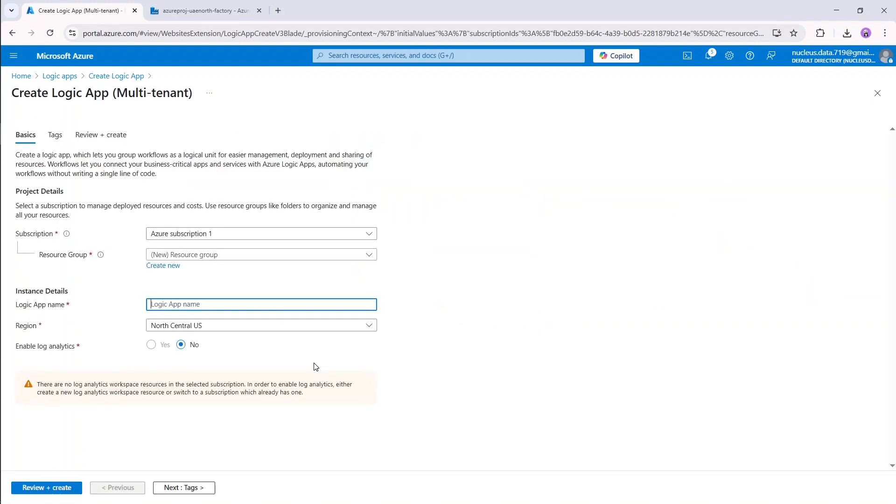
{"action": "left_click", "coordinate": [323, 255]}
{"action": "left_click", "coordinate": [247, 294]}
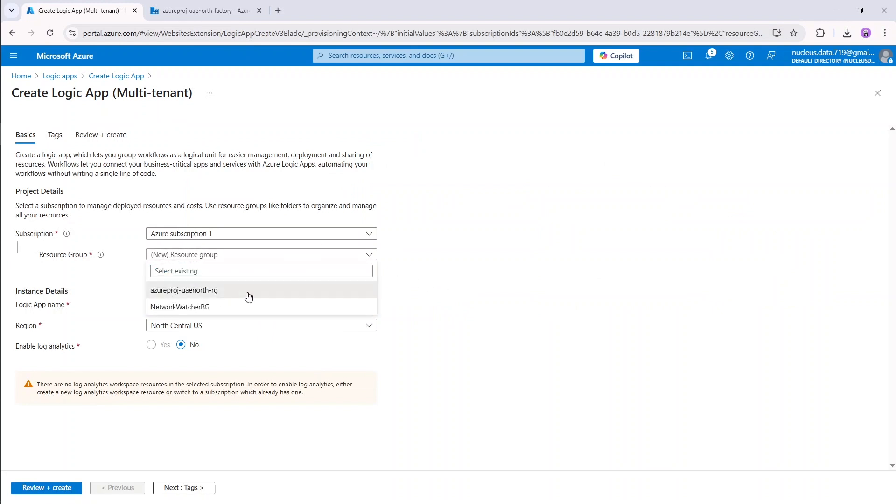
{"action": "left_click", "coordinate": [222, 307]}
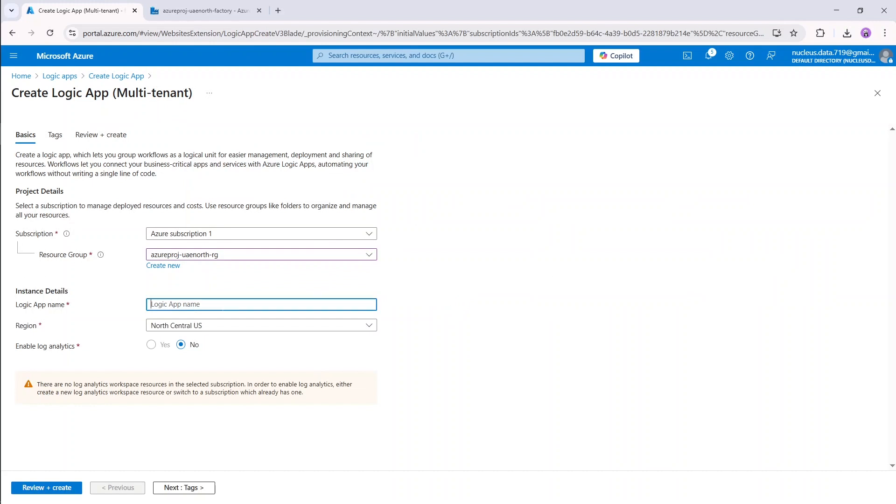
{"action": "type", "text": "azureproj-uaenorth-logic"}
{"action": "left_click", "coordinate": [238, 330]}
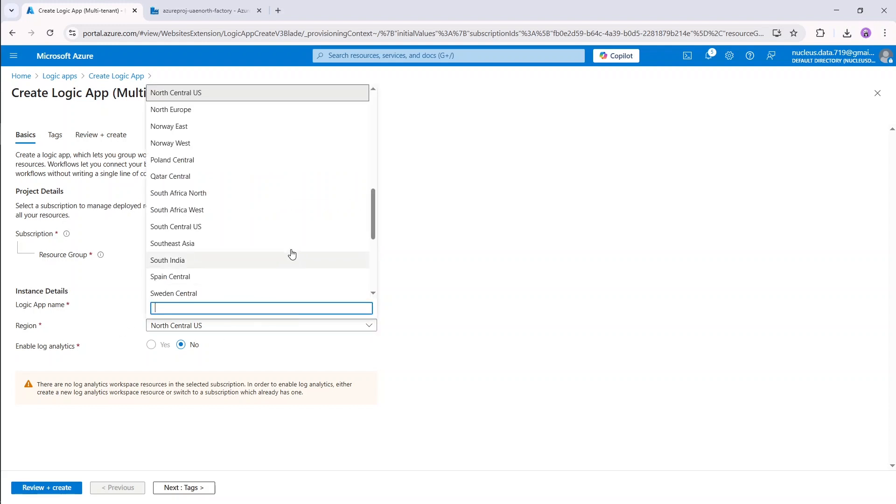
{"action": "scroll", "coordinate": [291, 254], "scroll_direction": "down", "scroll_amount": 5}
{"action": "left_click", "coordinate": [202, 158]}
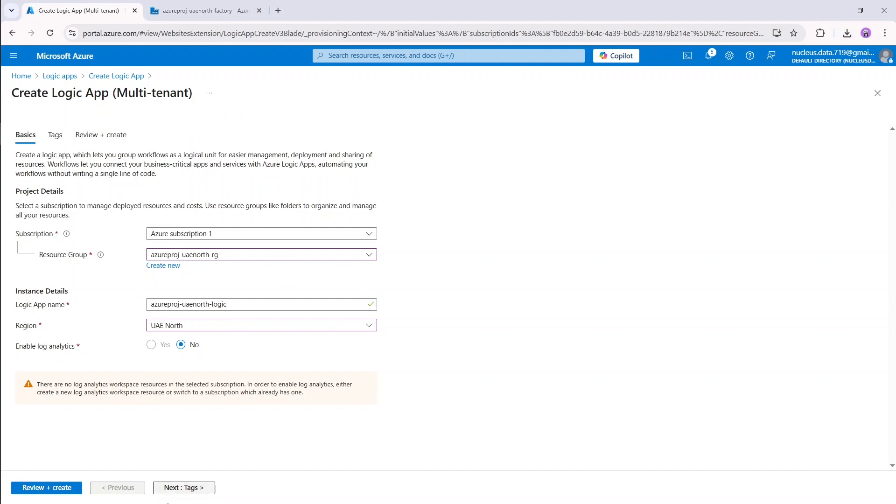
Skip tags, review the validated settings, and create the logic app.
{"action": "left_click", "coordinate": [176, 488]}
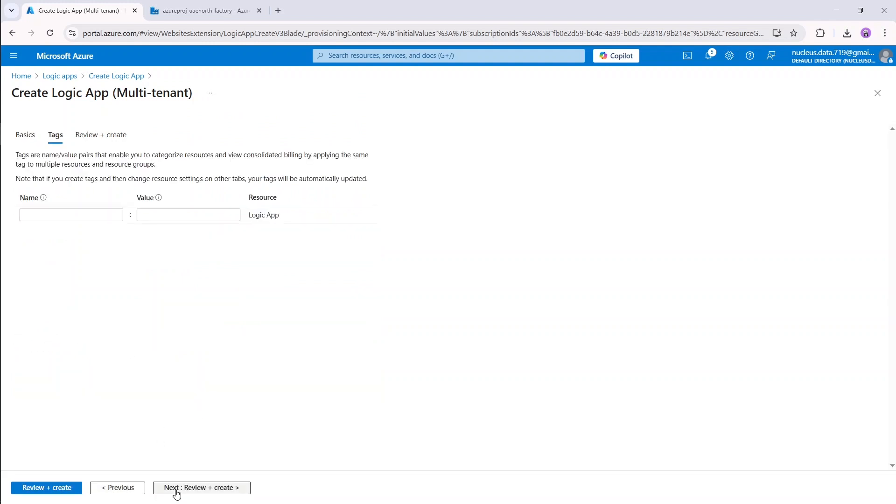
{"action": "left_click", "coordinate": [176, 488]}
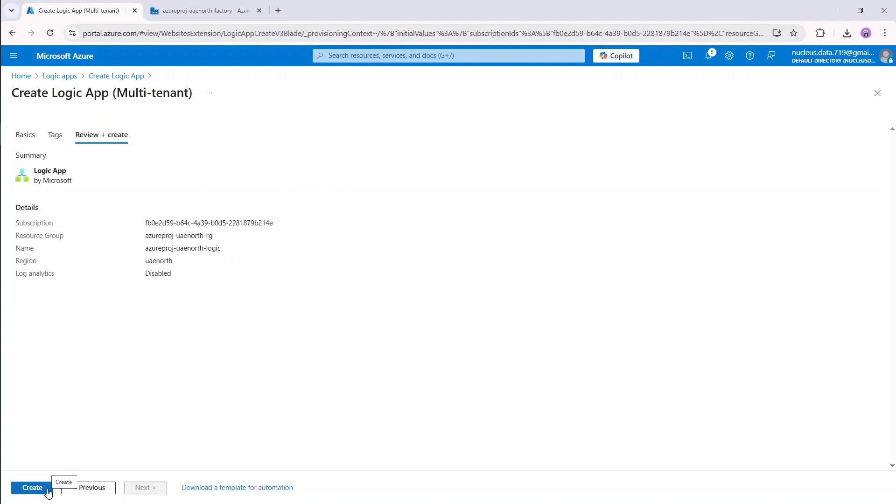
{"action": "left_click", "coordinate": [32, 488]}
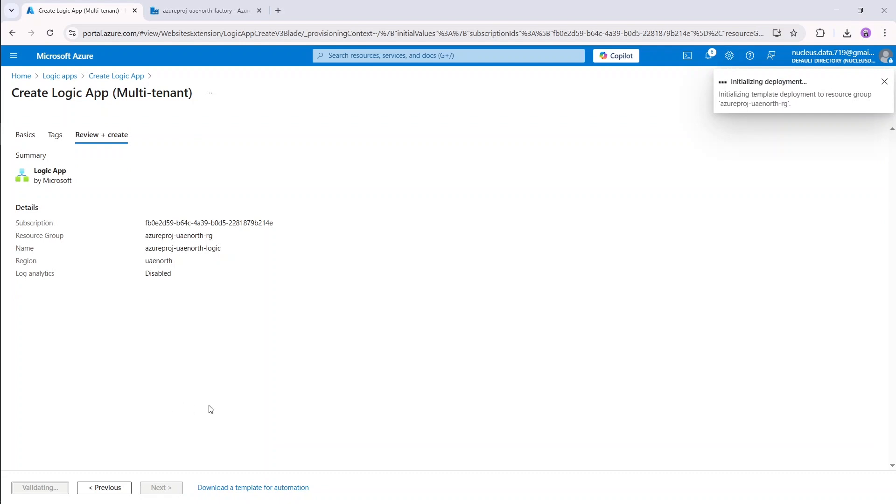
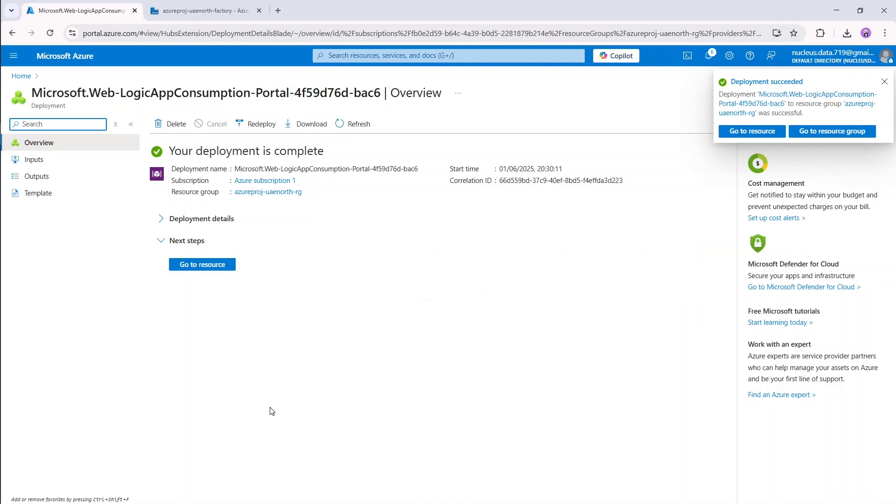
Go to the deployed azureproj-uaenorth-logic resource and open its Logic app designer.
{"action": "left_click", "coordinate": [227, 268]}
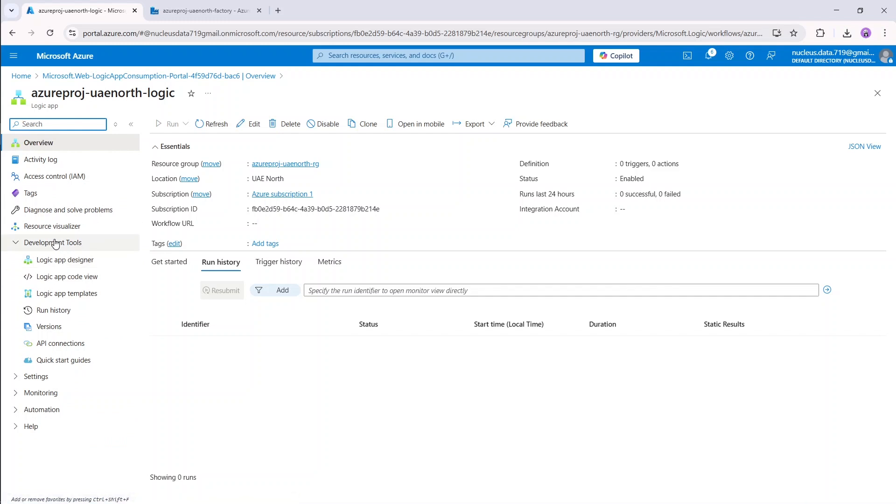
{"action": "left_click", "coordinate": [103, 264]}
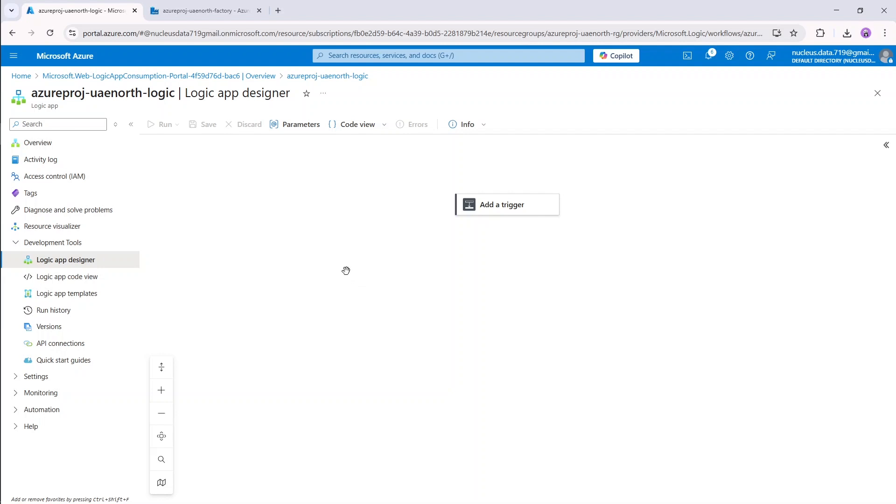
Search 'http' and use 'When a HTTP request is received' as the workflow's trigger.
{"action": "left_click", "coordinate": [510, 206]}
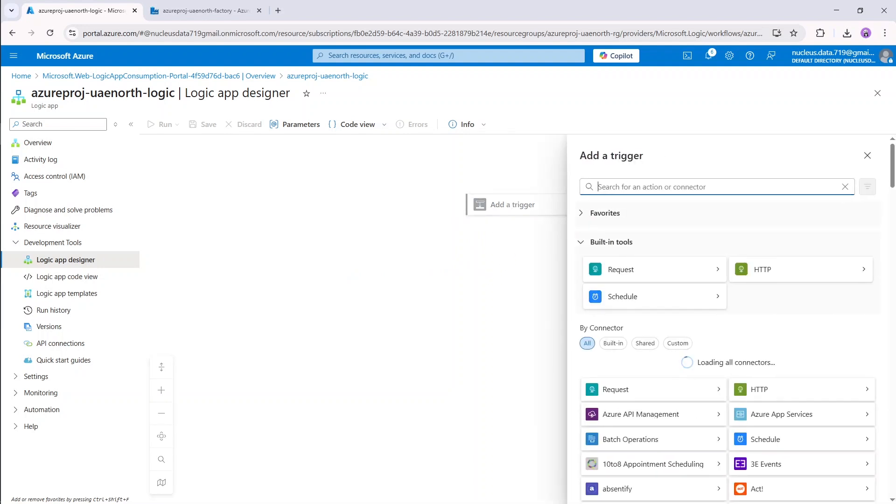
{"action": "type", "text": "http"}
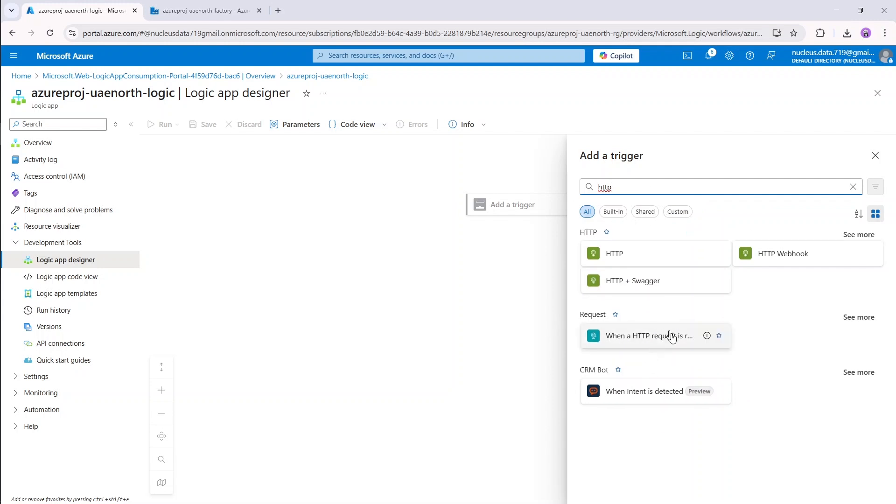
{"action": "left_click", "coordinate": [664, 336]}
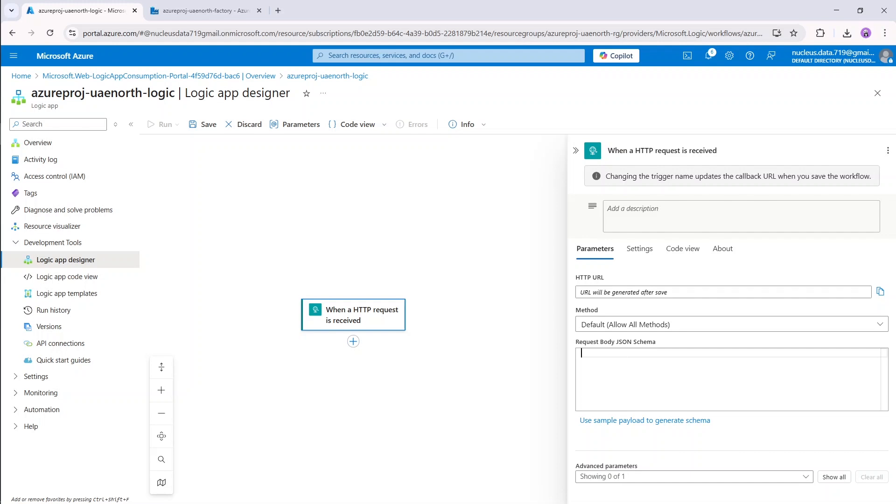
Type a request body JSON schema of type object whose properties include "pipelineName" as a string.
{"action": "type", "text": "{"}
{"action": "key", "text": "Return"}
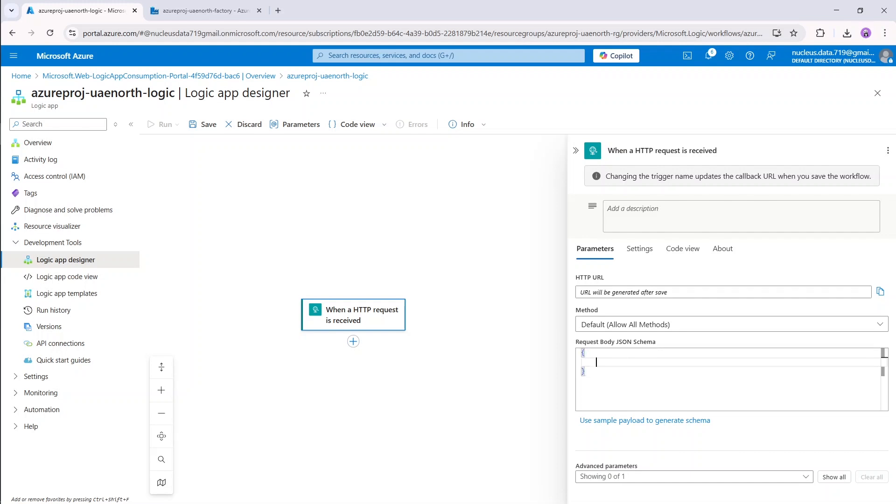
{"action": "type", "text": "\"t"}
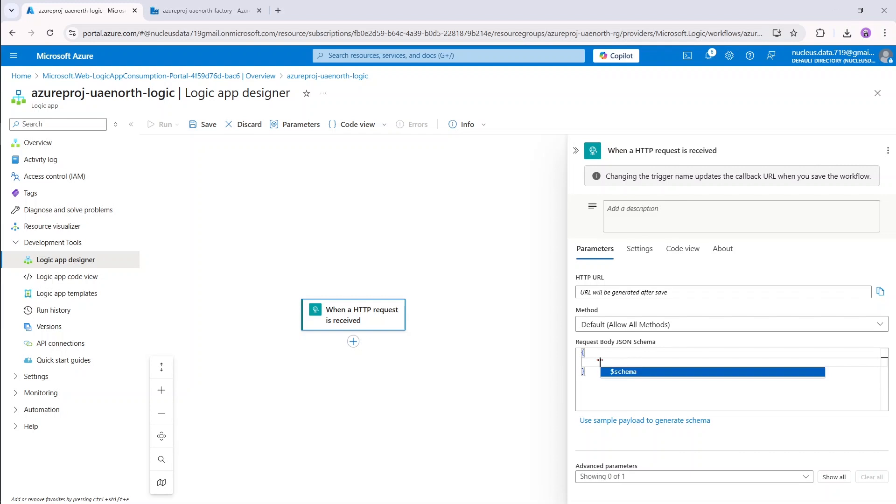
{"action": "type", "text": "ype"}
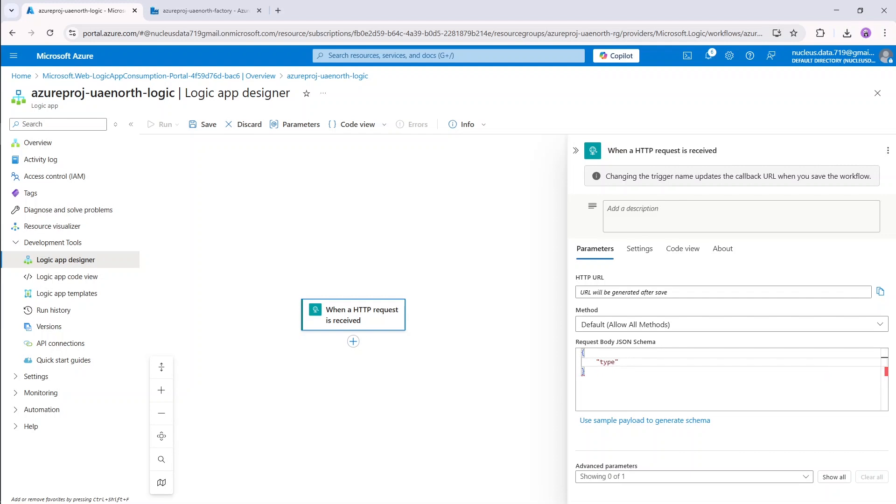
{"action": "type", "text": "\": \"object\","}
{"action": "key", "text": "Return"}
{"action": "type", "text": "\""}
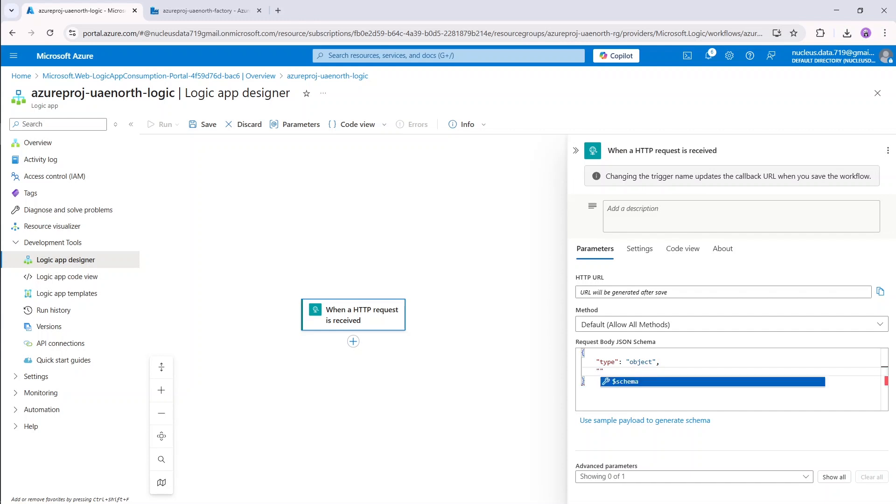
{"action": "type", "text": "properties"}
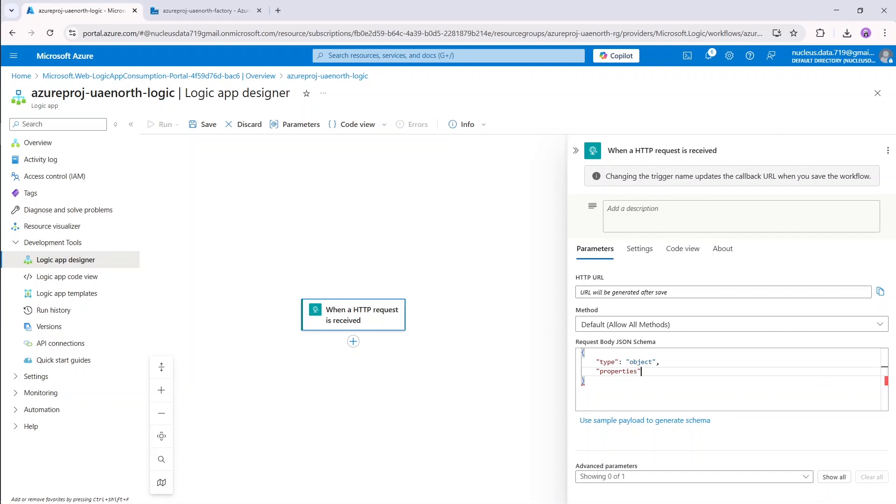
{"action": "type", "text": "\": {"}
{"action": "key", "text": "Return"}
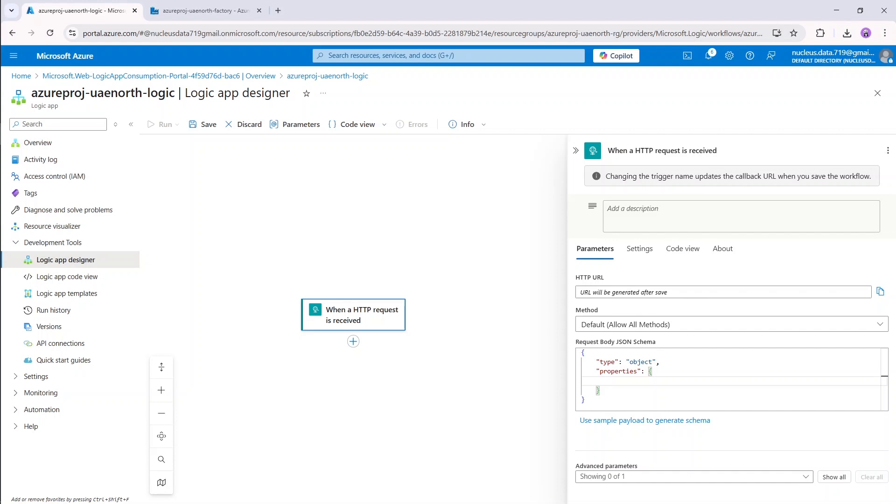
{"action": "type", "text": "\"pipelineName\": {"}
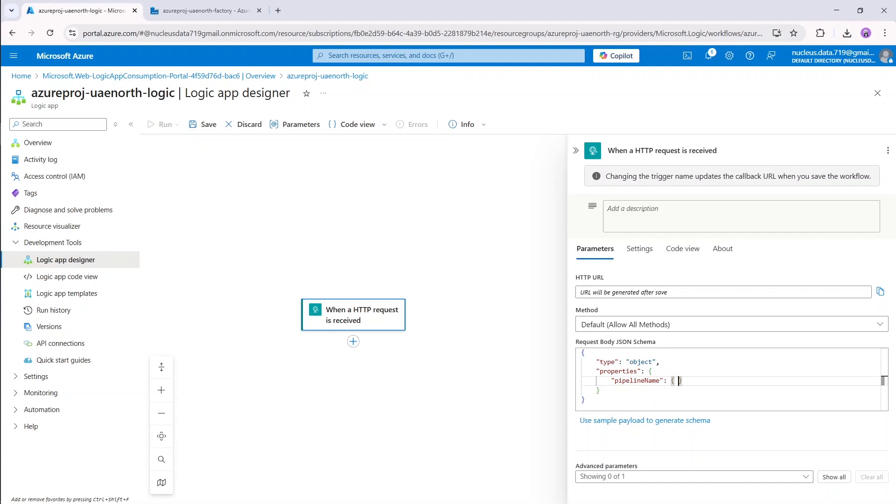
{"action": "type", "text": " \"type"}
{"action": "key", "text": "BackSpace"}
{"action": "type", "text": ": "}
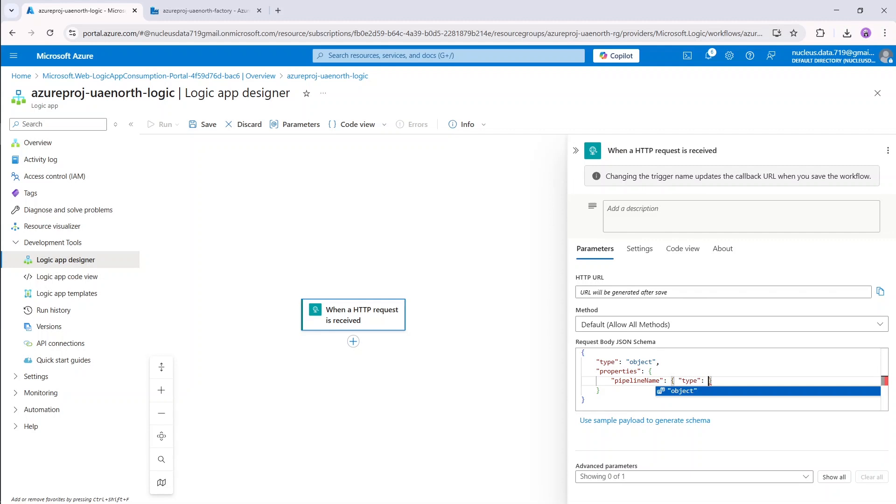
{"action": "type", "text": "\"string"}
{"action": "key", "text": "End"}
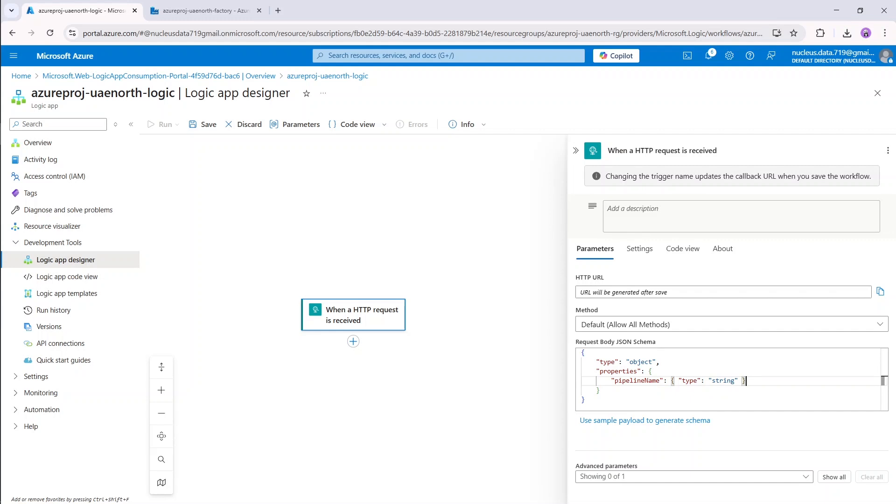
{"action": "type", "text": ","}
{"action": "key", "text": "Return"}
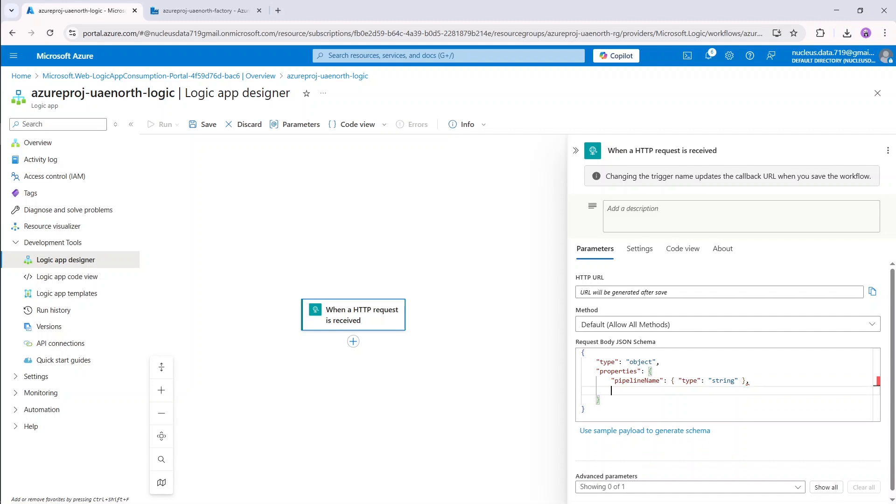
Add status, runId and time properties, each of type string, to the schema's properties block.
{"action": "type", "text": "\"status"}
{"action": "type", "text": "\": "}
{"action": "type", "text": "{ "}
{"action": "type", "text": " \"type\""}
{"action": "type", "text": ": \"s"}
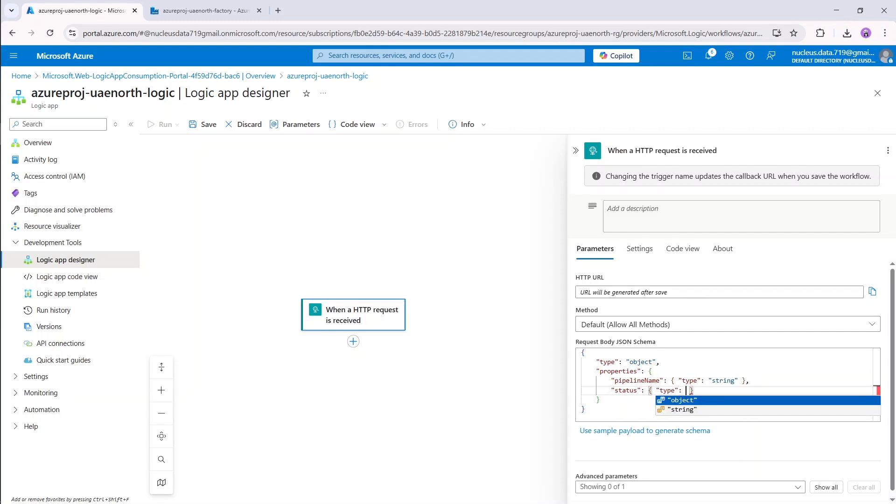
{"action": "type", "text": "tring\""}
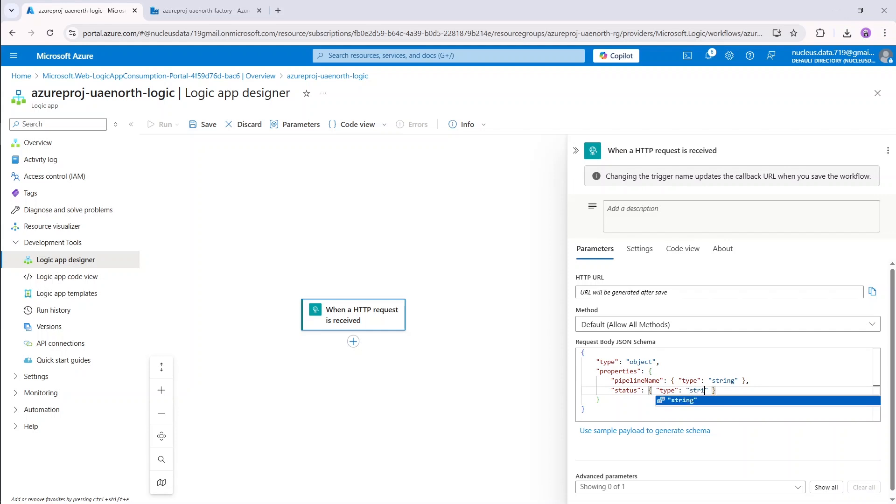
{"action": "type", "text": ","}
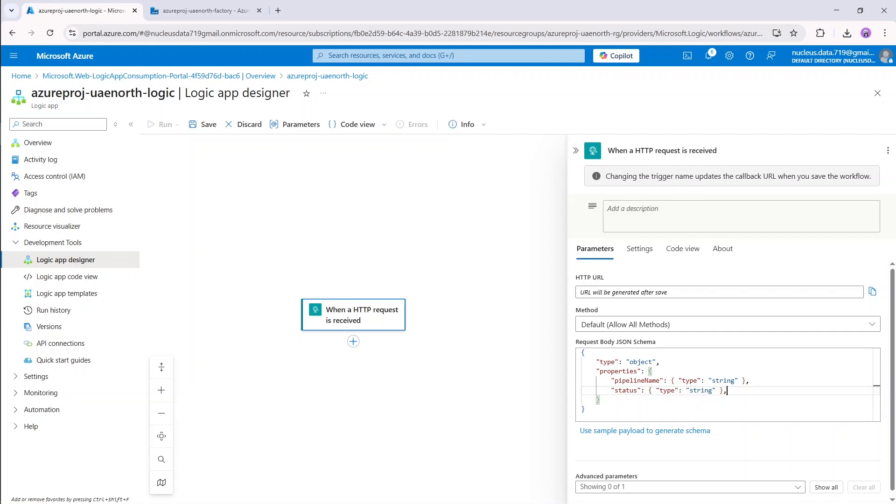
{"action": "key", "text": "Return"}
{"action": "type", "text": "\""}
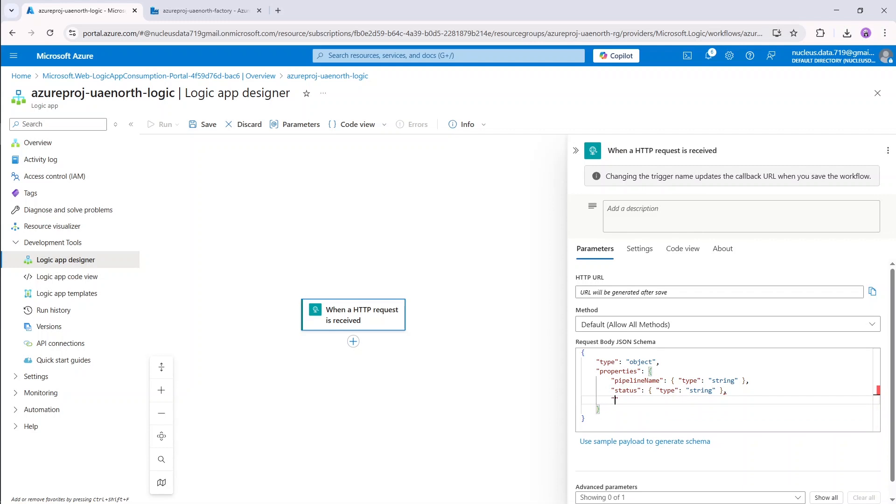
{"action": "type", "text": "runId\": { \"type\""}
{"action": "key", "text": "BackSpace"}
{"action": "type", "text": ": \"string\" }"}
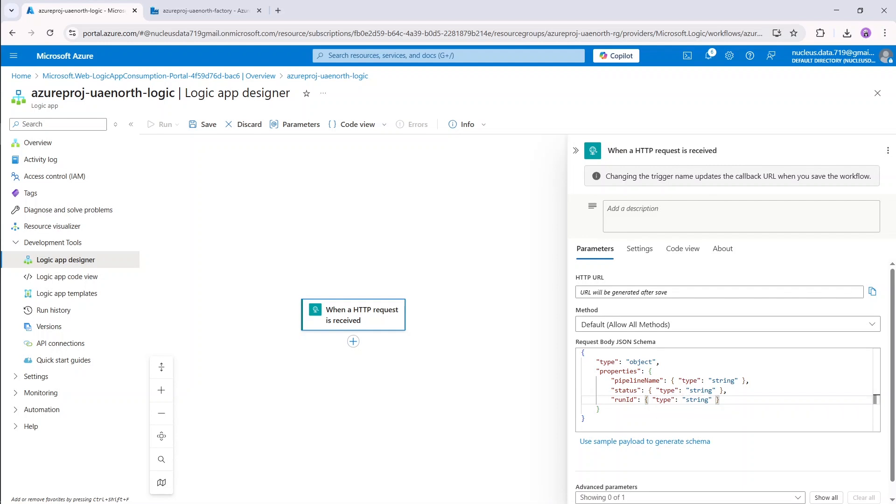
{"action": "type", "text": ","}
{"action": "key", "text": "Return"}
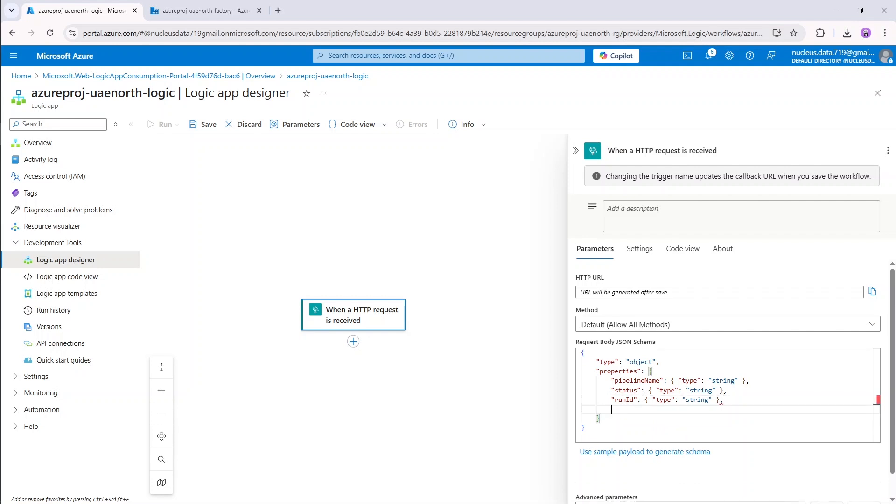
{"action": "type", "text": "\"time\": { \"type\":"}
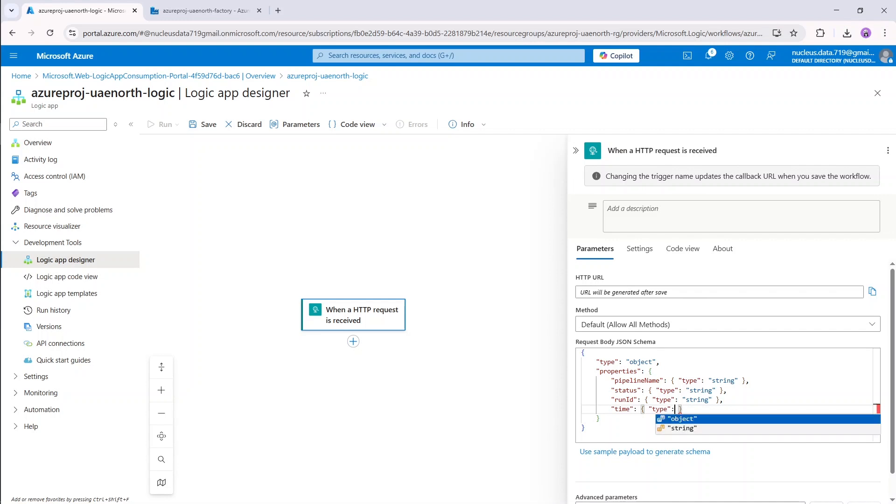
{"action": "type", "text": " \"strin"}
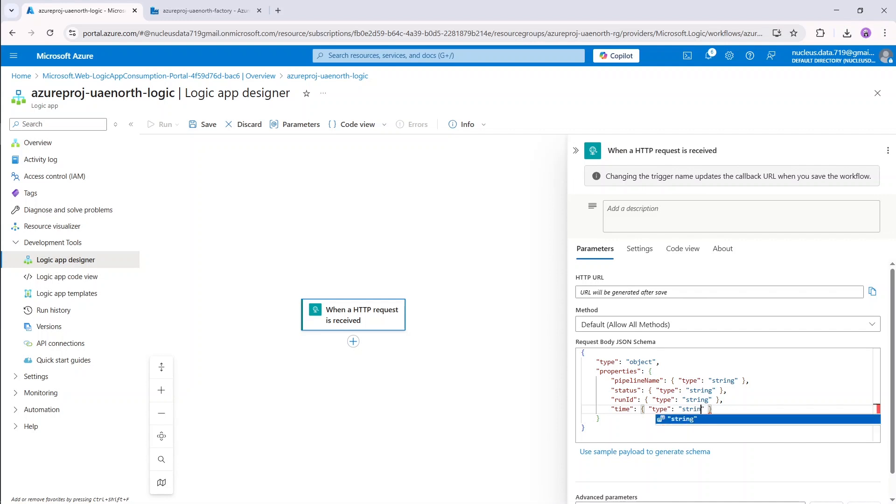
{"action": "type", "text": "g"}
{"action": "key", "text": "End"}
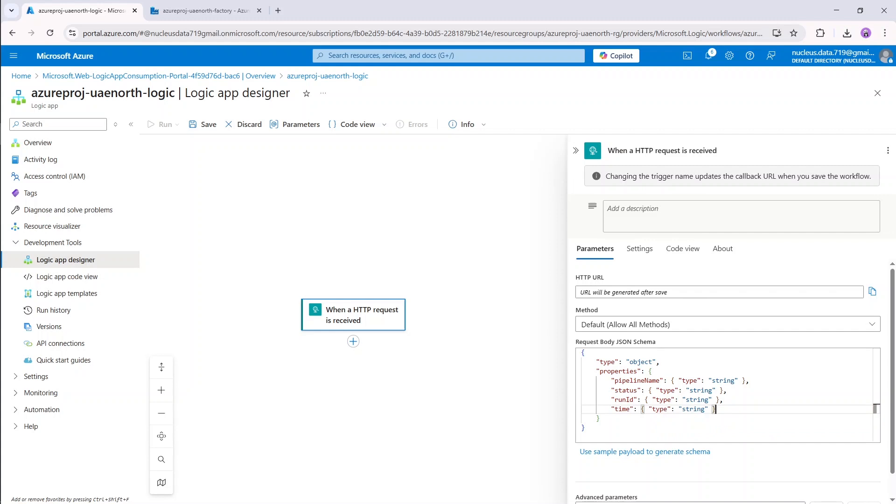
{"action": "key", "text": "Down"}
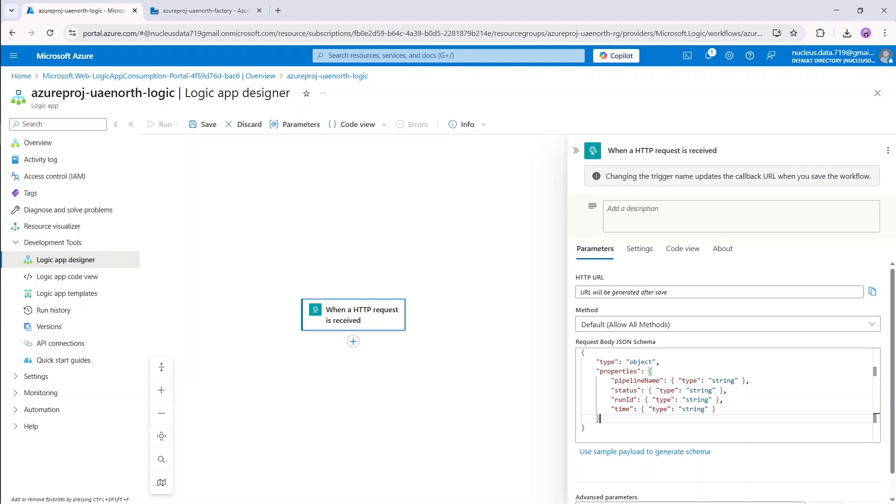
{"action": "key", "text": "Down"}
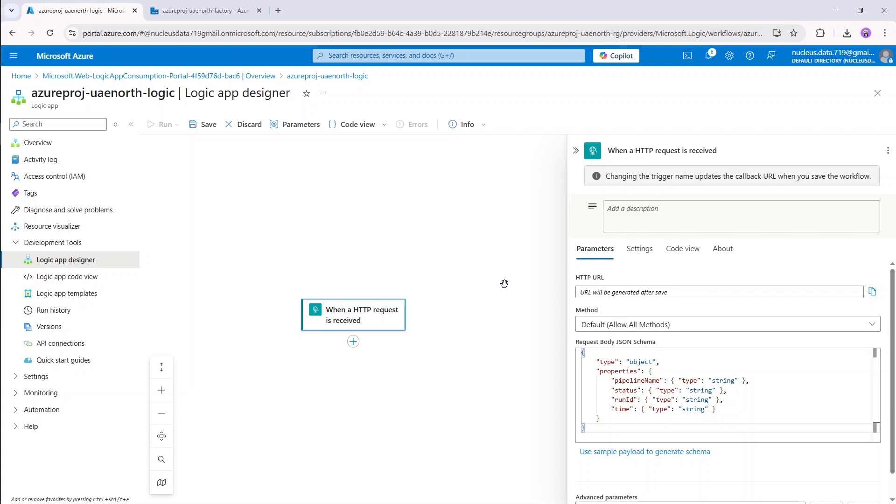
Add a Gmail Send email (V2) action after the HTTP request trigger.
{"action": "left_click", "coordinate": [353, 342]}
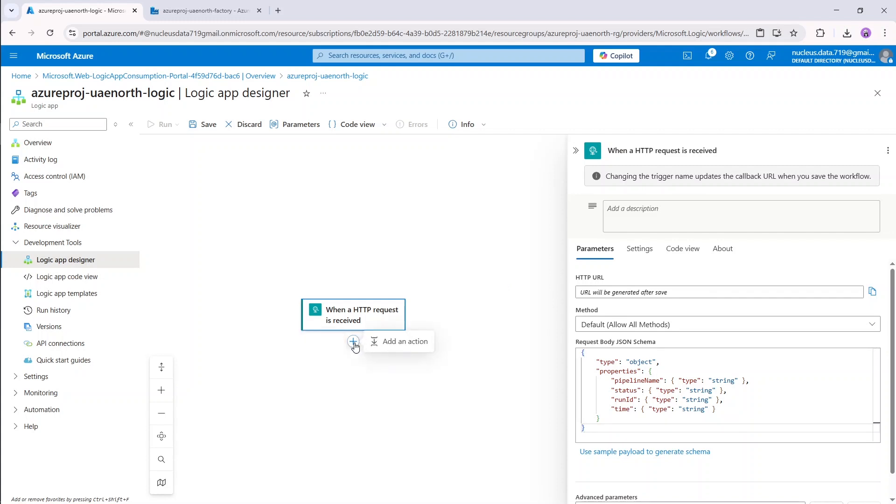
{"action": "left_click", "coordinate": [405, 343]}
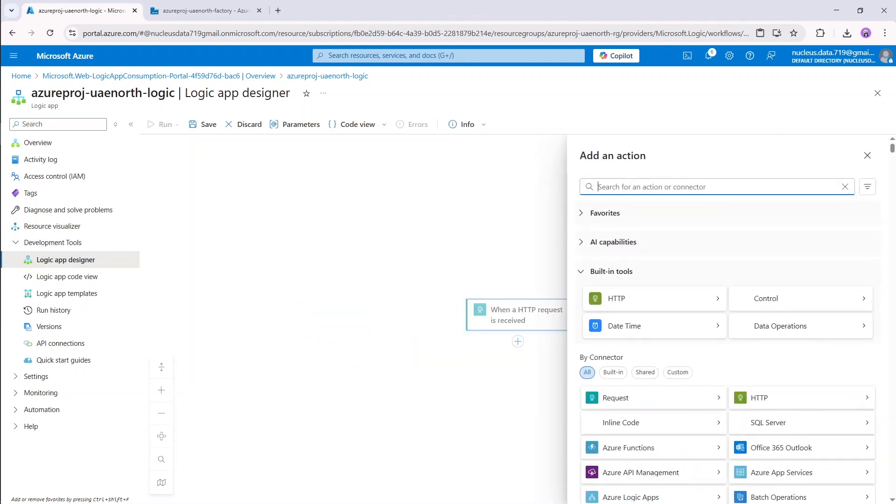
{"action": "type", "text": "gmail"}
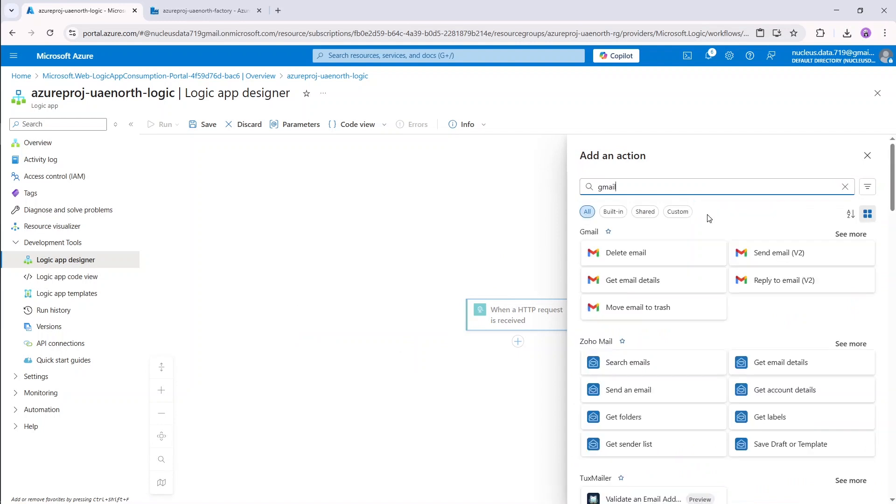
{"action": "left_click", "coordinate": [772, 252]}
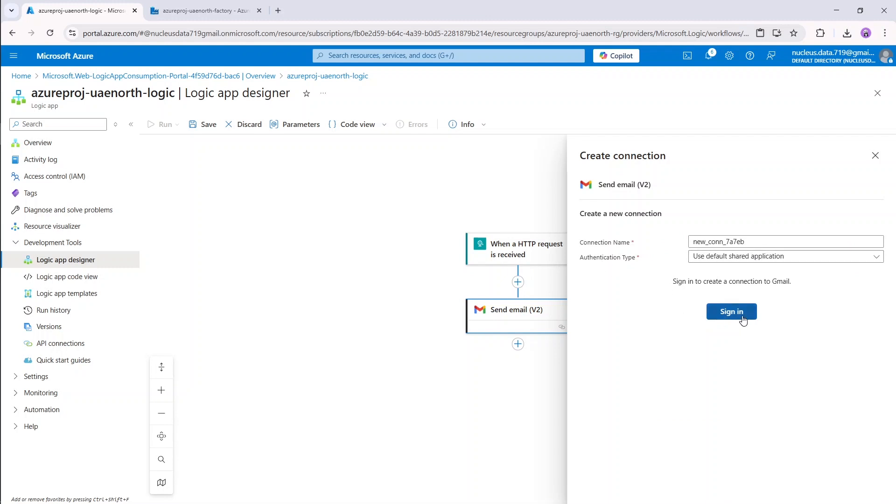
Sign in with a Google account to authorize the Gmail connection, then start typing the recipient's e-mail address in To.
{"action": "left_click", "coordinate": [742, 314]}
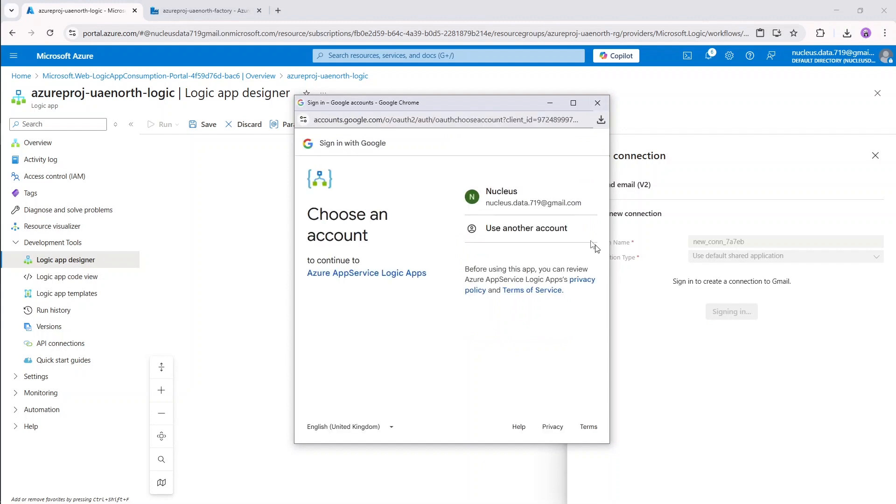
{"action": "left_click", "coordinate": [545, 197]}
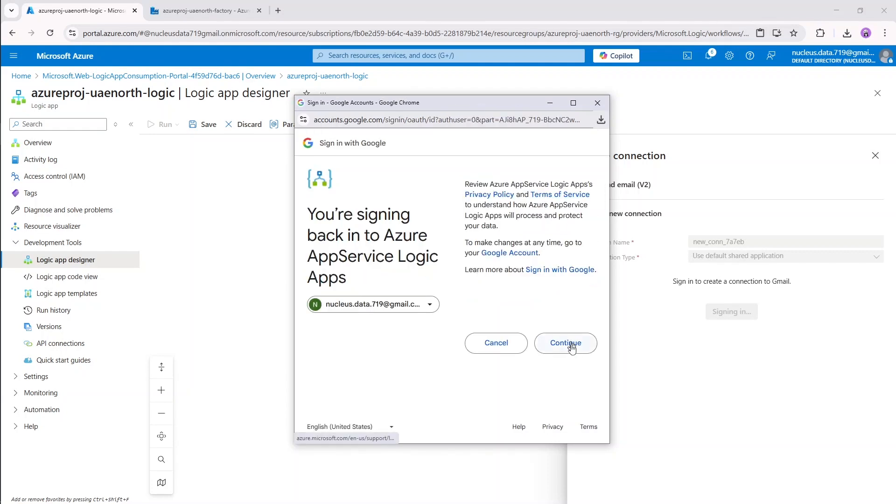
{"action": "left_click", "coordinate": [568, 344]}
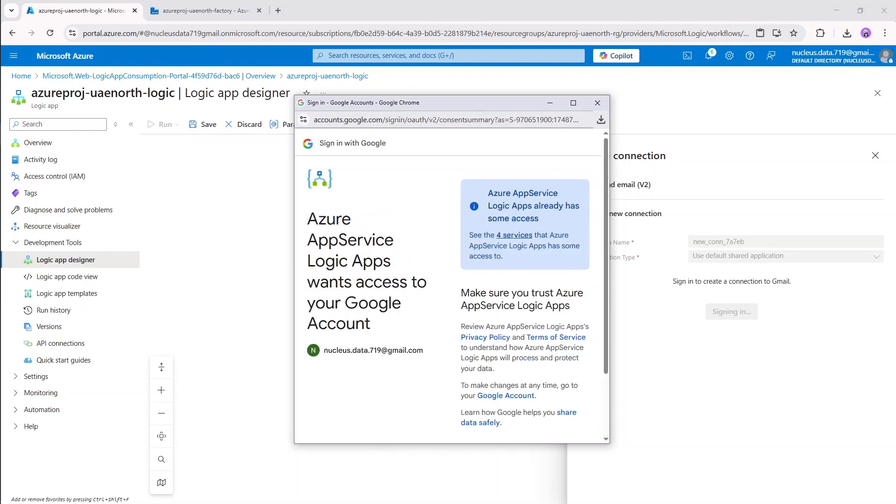
{"action": "scroll", "coordinate": [555, 316], "scroll_direction": "down", "scroll_amount": 2}
{"action": "left_click", "coordinate": [556, 387]}
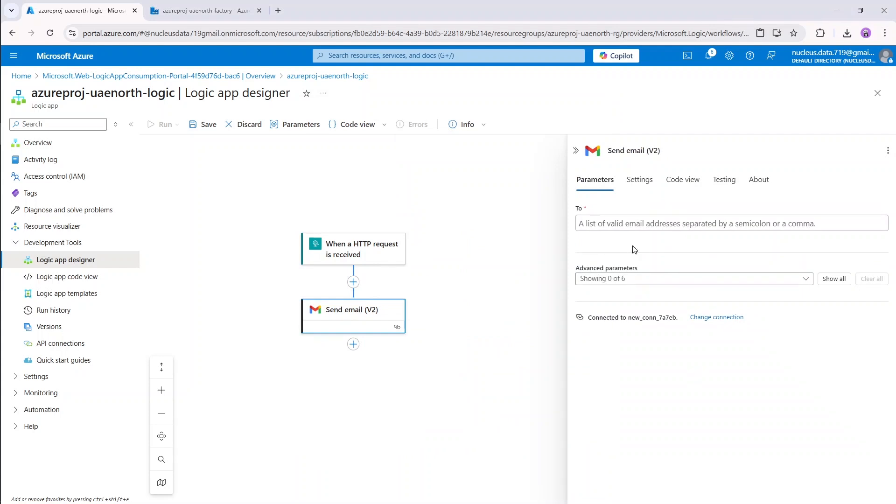
{"action": "left_click", "coordinate": [664, 223]}
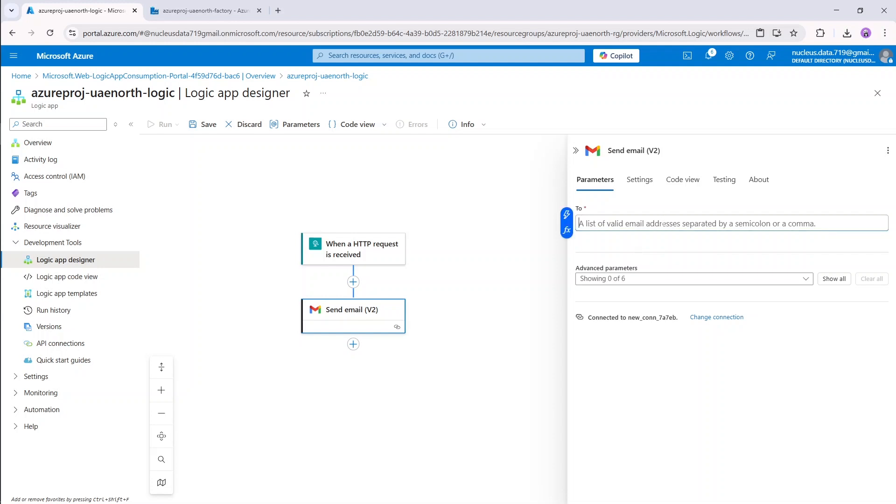
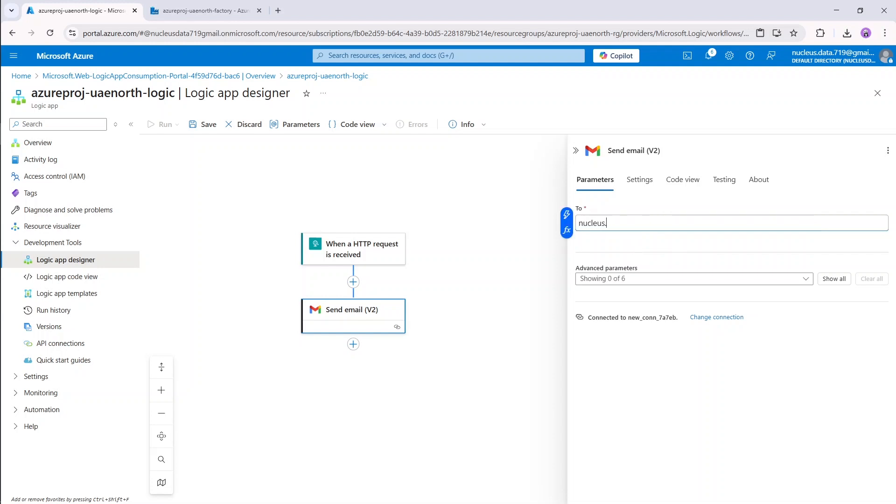
Add the optional Subject and Body fields to the Send email (V2) action.
{"action": "left_click", "coordinate": [672, 280]}
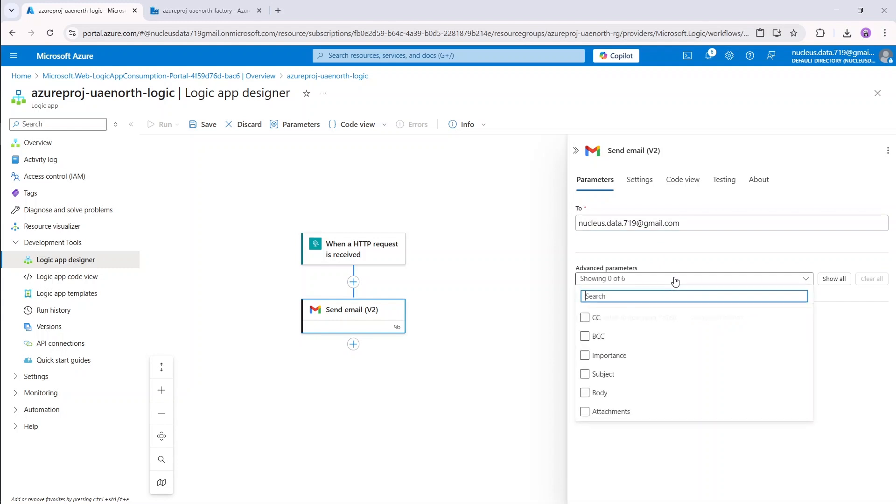
{"action": "left_click", "coordinate": [602, 318]}
{"action": "left_click", "coordinate": [605, 373]}
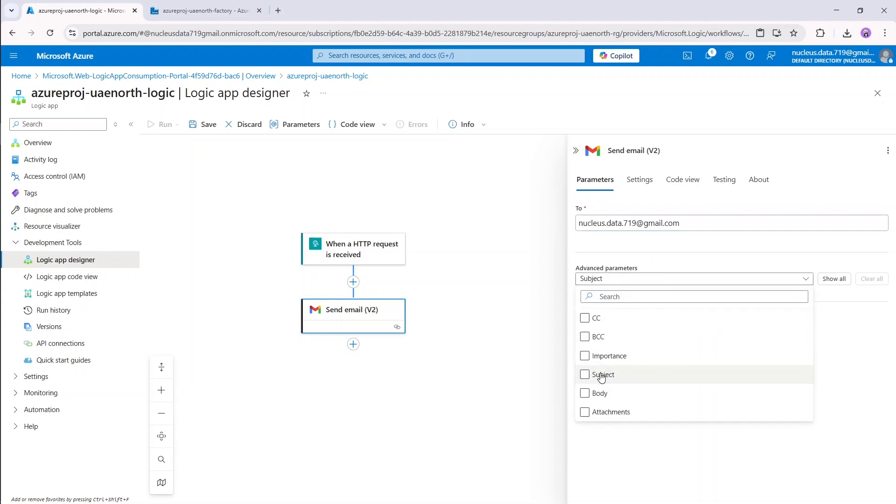
{"action": "left_click", "coordinate": [606, 396]}
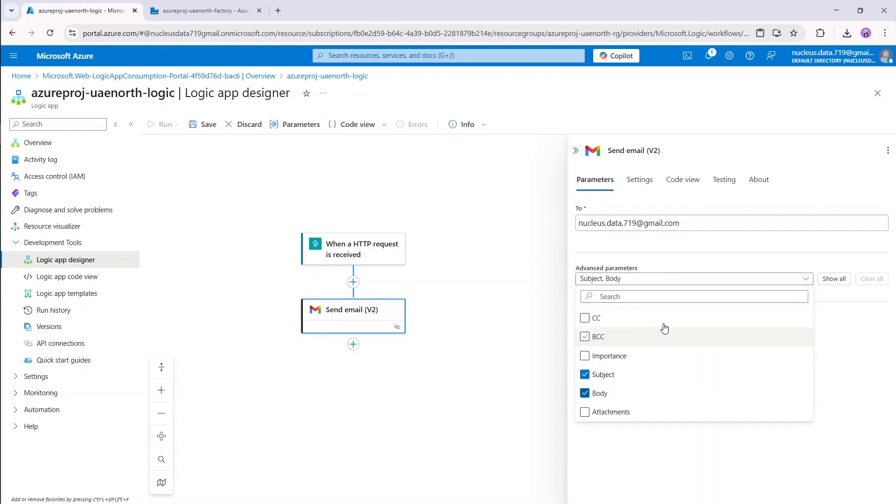
{"action": "left_click", "coordinate": [758, 280]}
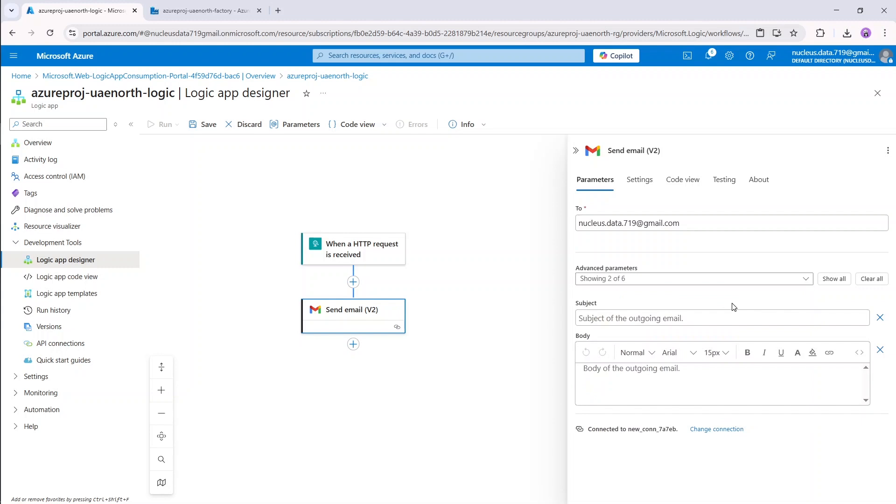
Set the subject to 'Pipeline run report' and move into the Body field.
{"action": "left_click", "coordinate": [728, 318]}
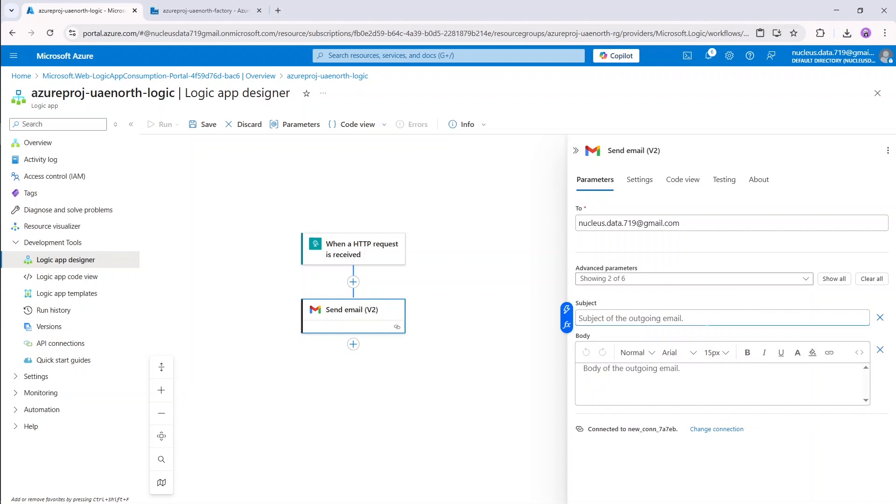
{"action": "type", "text": "Pipeline"}
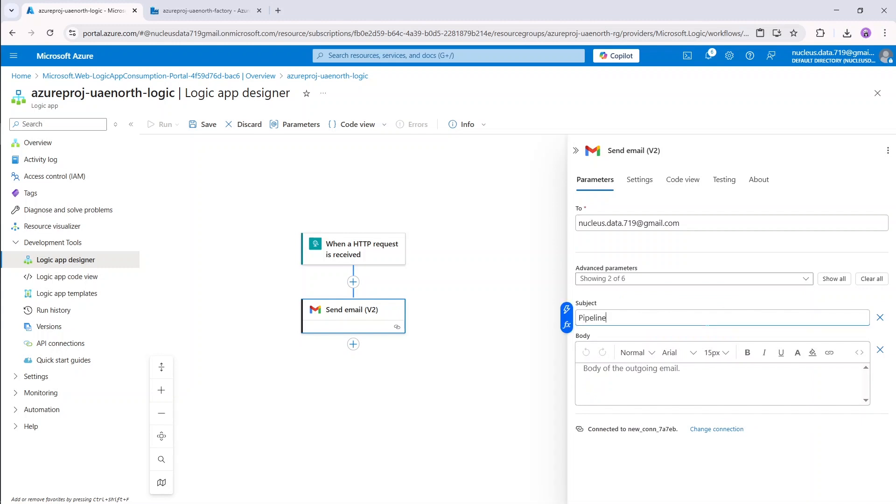
{"action": "type", "text": " run report"}
{"action": "left_click", "coordinate": [585, 368]}
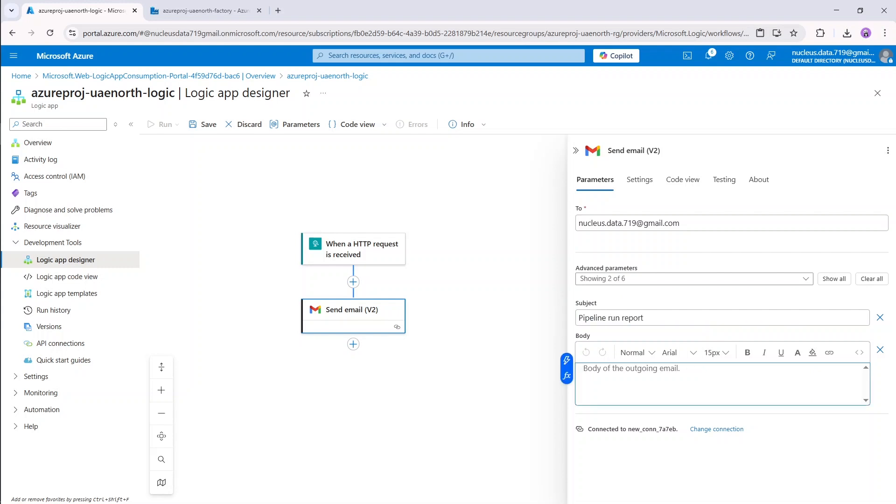
{"action": "left_click", "coordinate": [566, 360]}
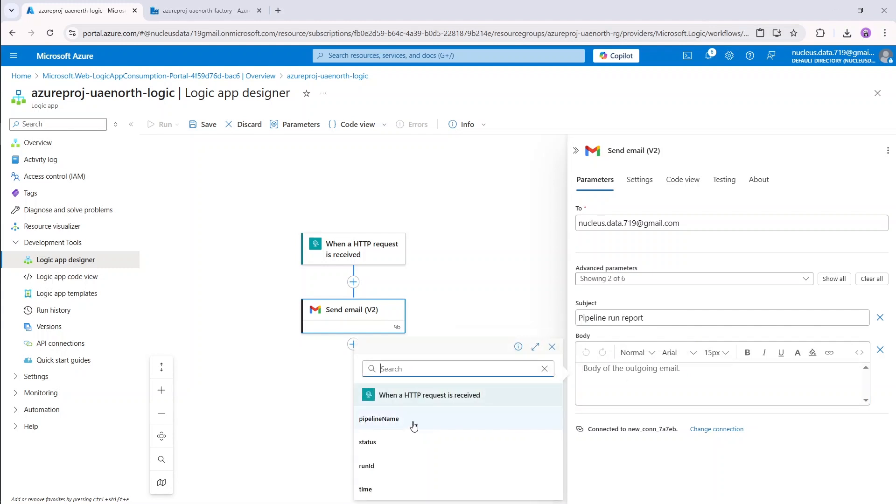
Insert the pipelineName, status, runId and time trigger tokens into the email body.
{"action": "left_click", "coordinate": [413, 423]}
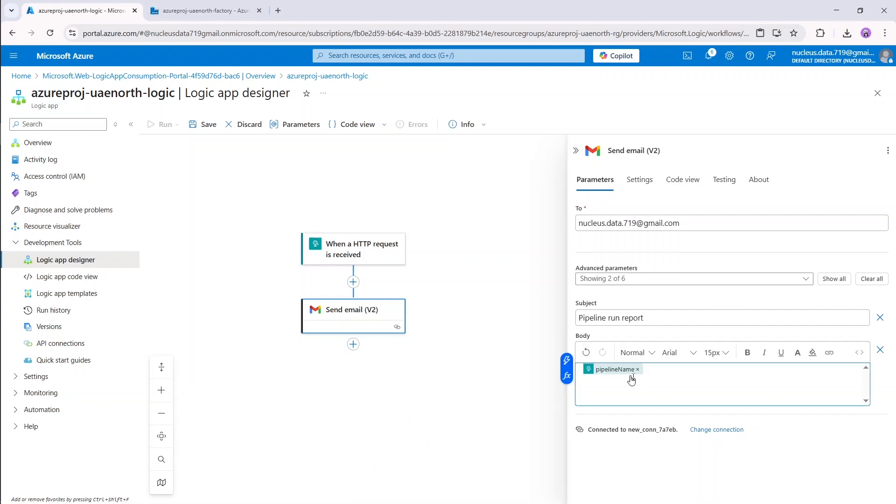
{"action": "left_click", "coordinate": [567, 360]}
{"action": "left_click", "coordinate": [380, 442]}
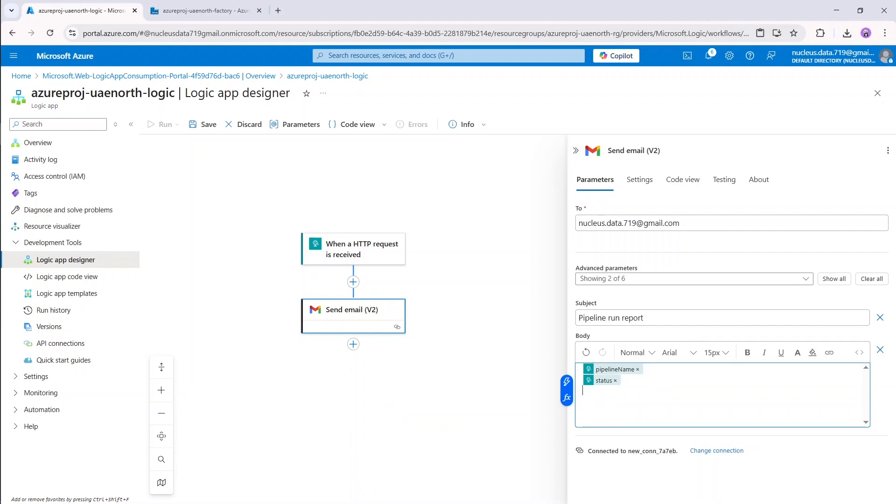
{"action": "left_click", "coordinate": [567, 382]}
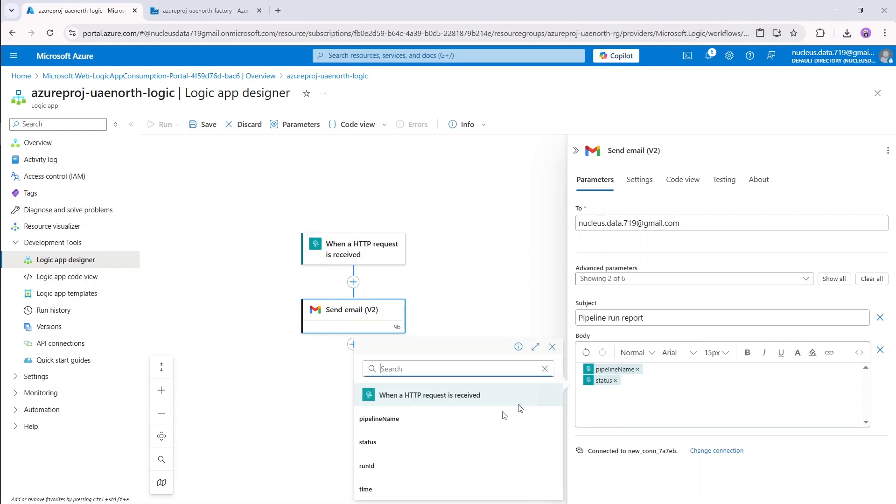
{"action": "left_click", "coordinate": [394, 464]}
{"action": "key", "text": "Return"}
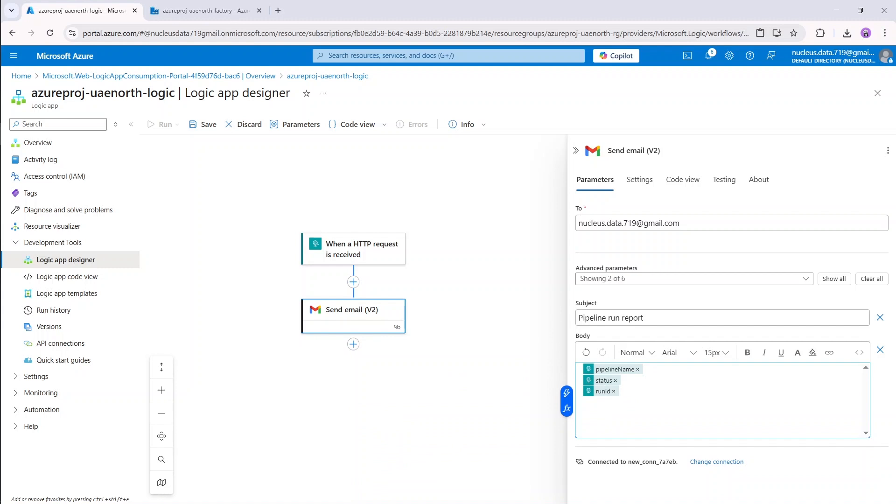
{"action": "left_click", "coordinate": [567, 392]}
{"action": "left_click", "coordinate": [394, 491]}
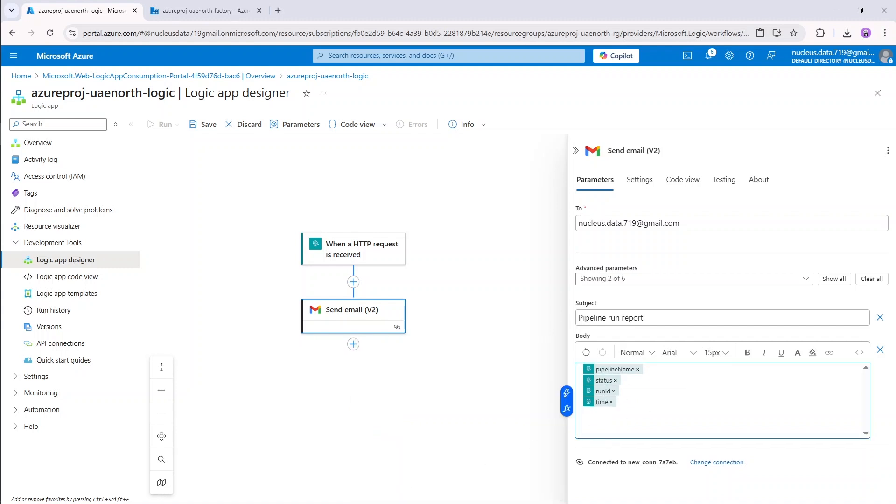
Add a 'Pipeline Report' heading and label the tokens Name:, Status:, ID: and Time:.
{"action": "left_click", "coordinate": [668, 373]}
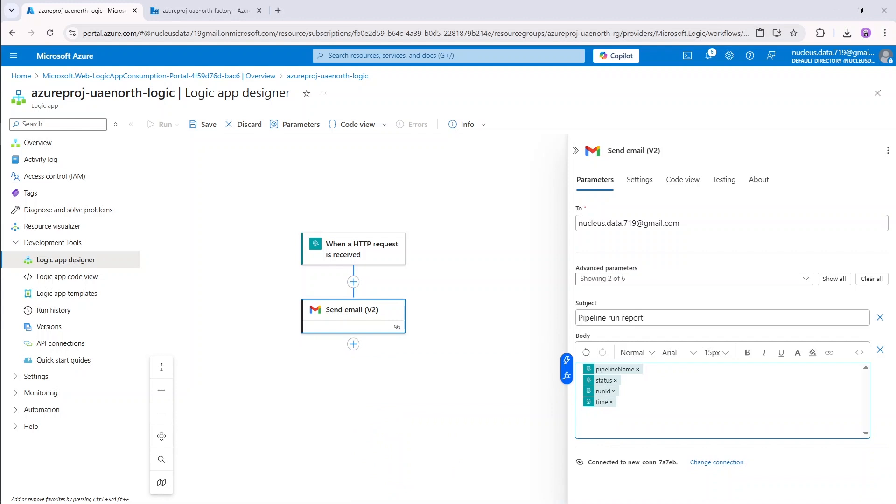
{"action": "type", "text": "["}
{"action": "key", "text": "BackSpace"}
{"action": "key", "text": "Return"}
{"action": "key", "text": "Return"}
{"action": "key", "text": "Up"}
{"action": "key", "text": "Up"}
{"action": "type", "text": "Pi"}
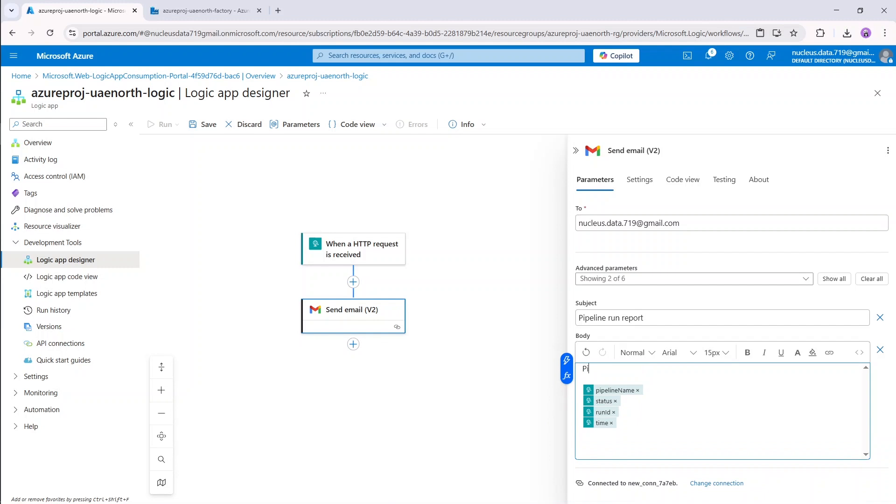
{"action": "type", "text": "peline Reprto"}
{"action": "key", "text": "Down"}
{"action": "key", "text": "Down"}
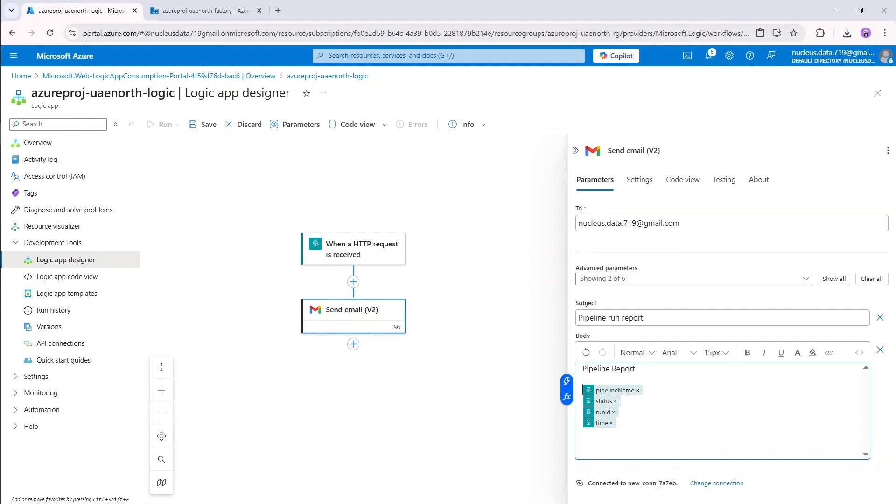
{"action": "type", "text": "Na"}
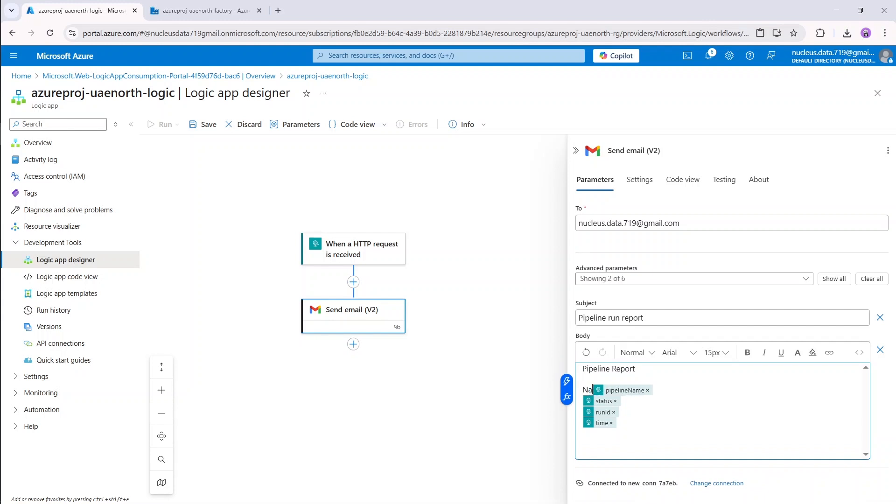
{"action": "type", "text": "me:"}
{"action": "key", "text": "Down"}
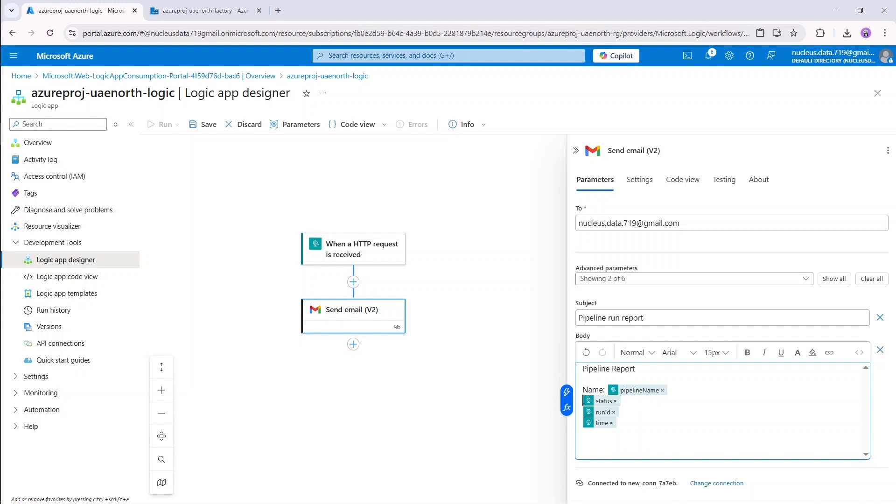
{"action": "type", "text": "Status:"}
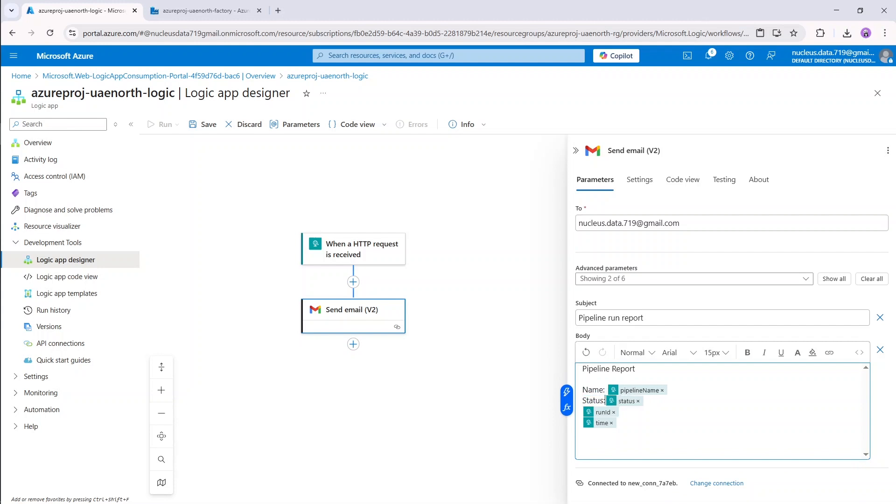
{"action": "key", "text": "Down"}
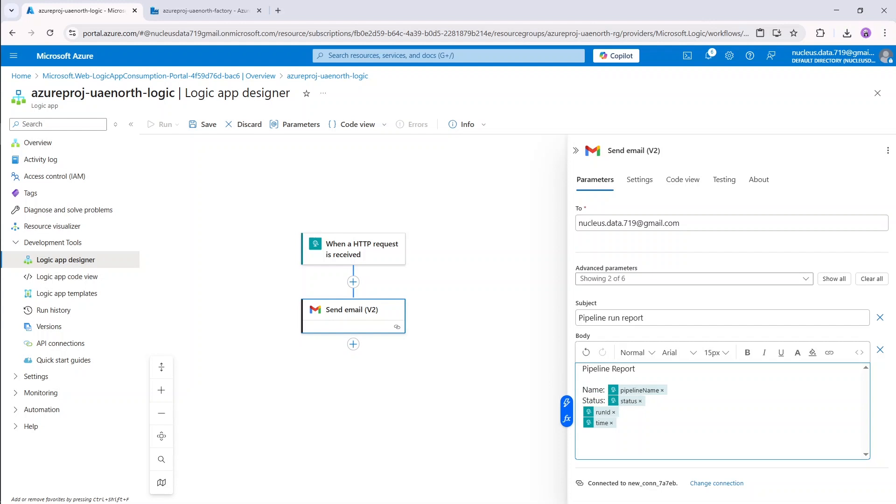
{"action": "type", "text": "ID:"}
{"action": "key", "text": "Down"}
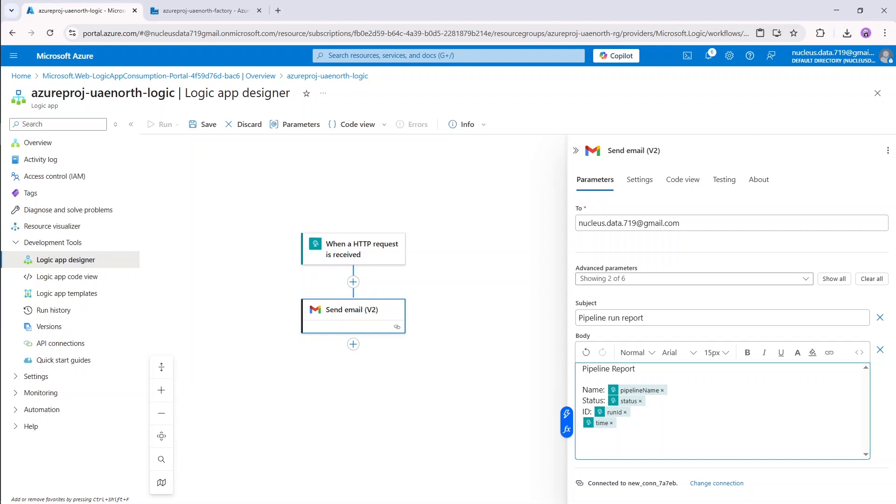
{"action": "type", "text": "Time:"}
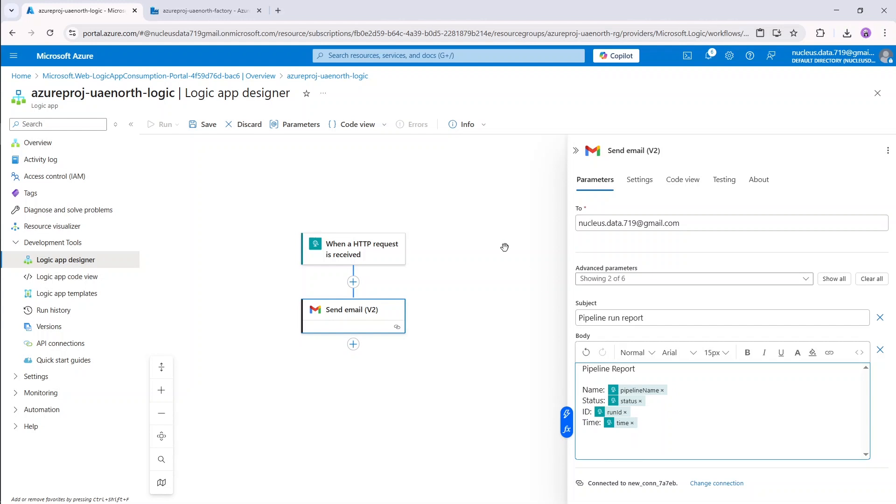
Save the workflow, copy the HTTP trigger's callback URL, and return to the Data Factory tab.
{"action": "left_click", "coordinate": [202, 124]}
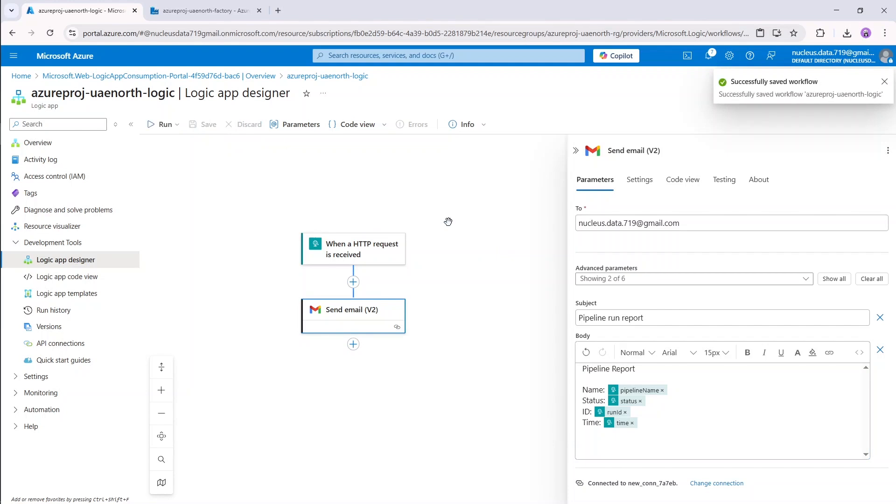
{"action": "left_click", "coordinate": [375, 257]}
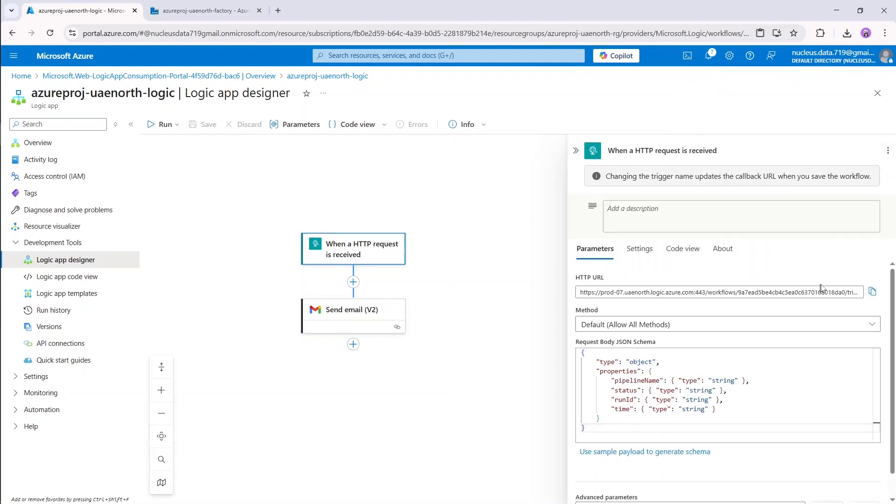
{"action": "left_click", "coordinate": [872, 291]}
{"action": "left_click", "coordinate": [189, 7]}
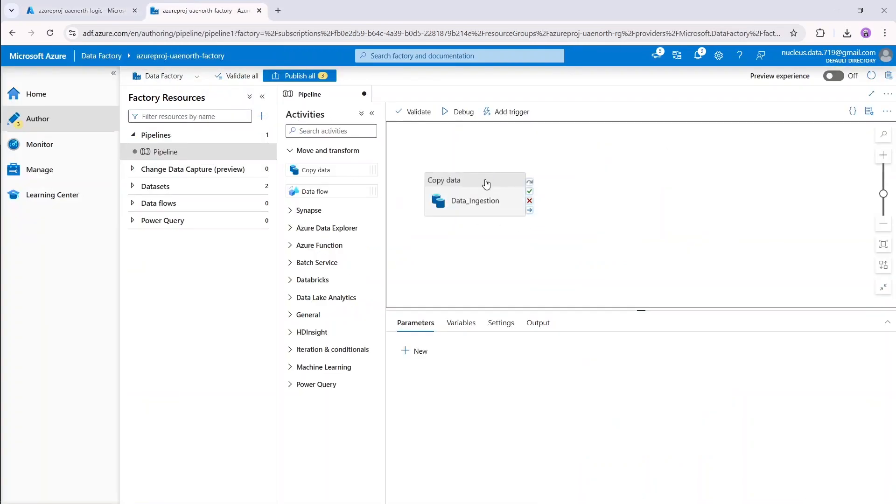
Add a Web activity named Success beside the Data_Ingestion copy activity.
{"action": "left_click_drag", "start_coordinate": [484, 182], "coordinate": [589, 156]}
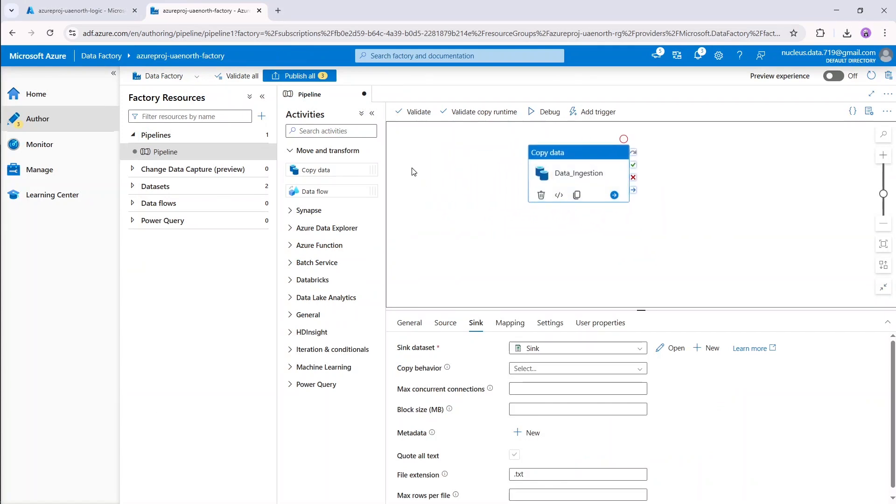
{"action": "left_click", "coordinate": [337, 130]}
{"action": "type", "text": "web"}
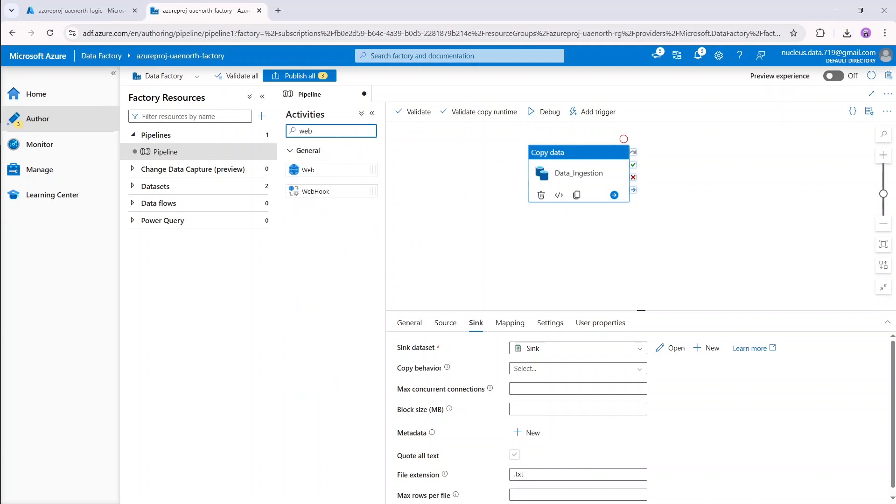
{"action": "left_click_drag", "start_coordinate": [309, 170], "coordinate": [456, 242]}
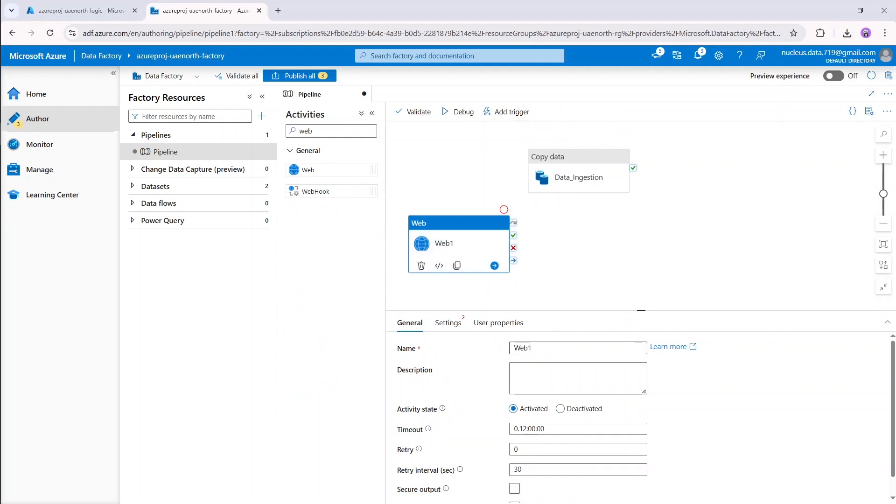
{"action": "double_click", "coordinate": [546, 349]}
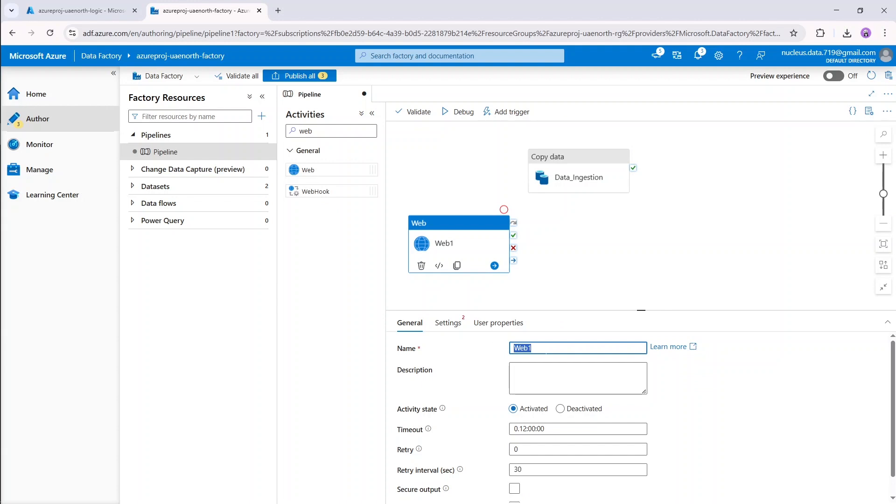
{"action": "type", "text": "Success"}
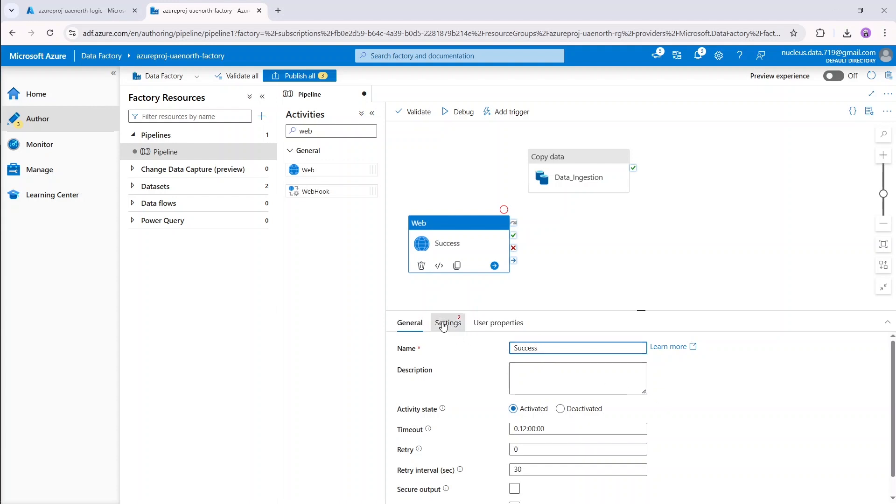
{"action": "left_click", "coordinate": [447, 322]}
Paste the Logic App trigger URL into the Success activity's URL, choose POST, and open the body's dynamic content editor.
{"action": "left_click", "coordinate": [532, 348]}
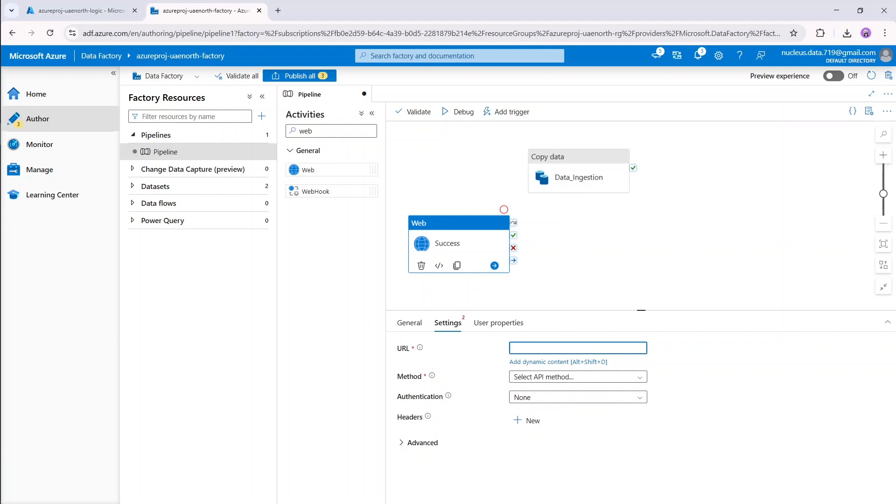
{"action": "key", "text": "ctrl+v"}
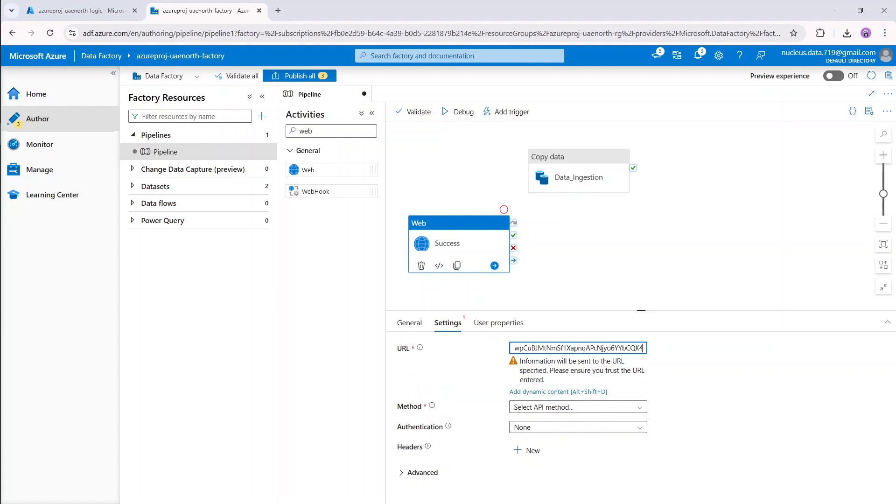
{"action": "left_click", "coordinate": [544, 408]}
{"action": "left_click", "coordinate": [545, 469]}
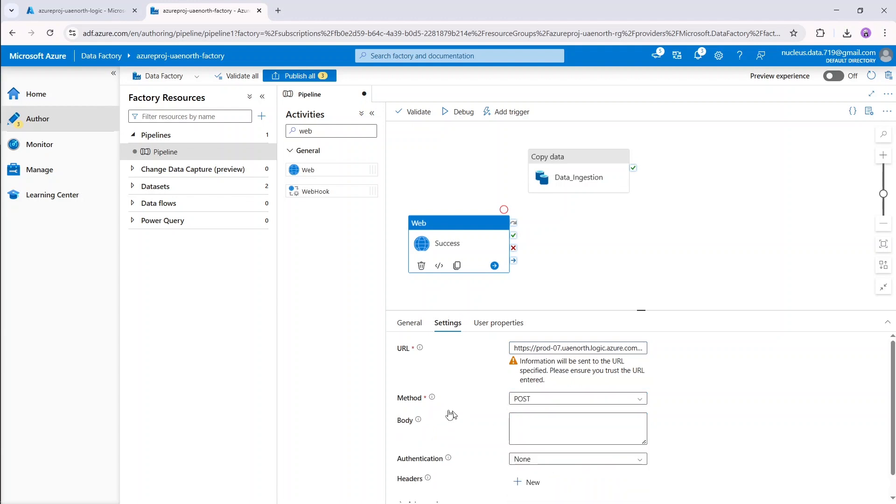
{"action": "left_click", "coordinate": [515, 419]}
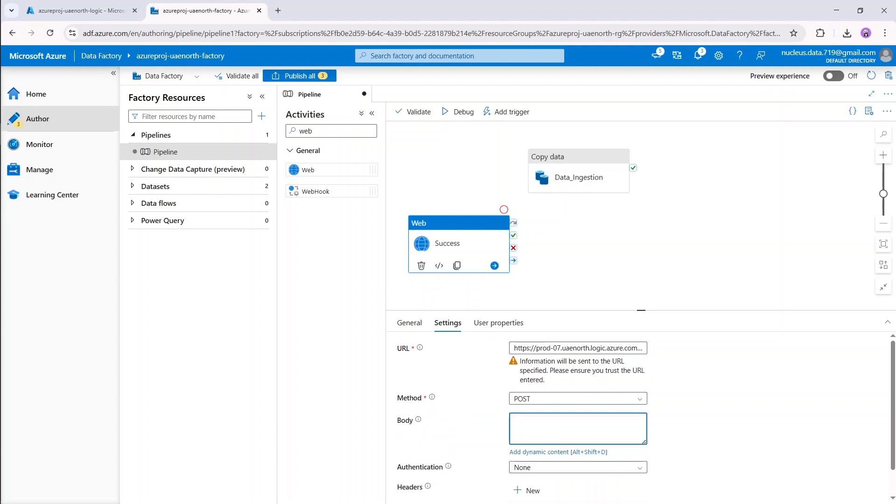
{"action": "left_click", "coordinate": [542, 452]}
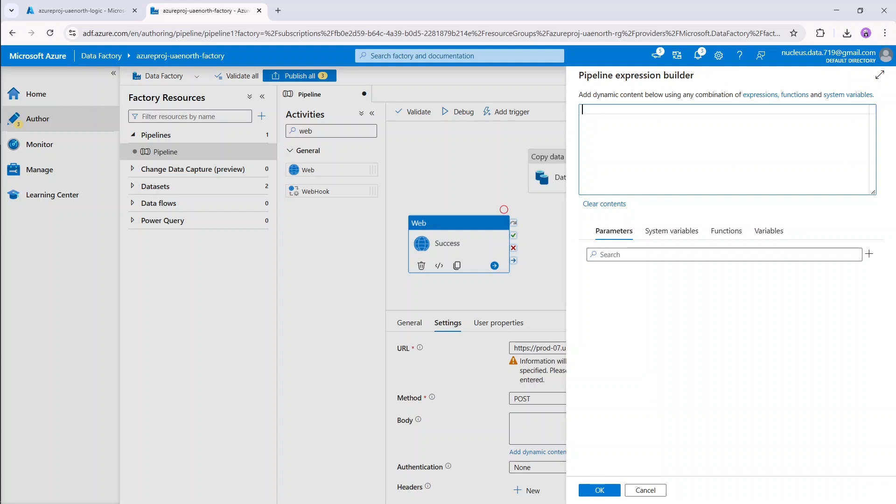
{"action": "type", "text": "{"}
{"action": "key", "text": "Return"}
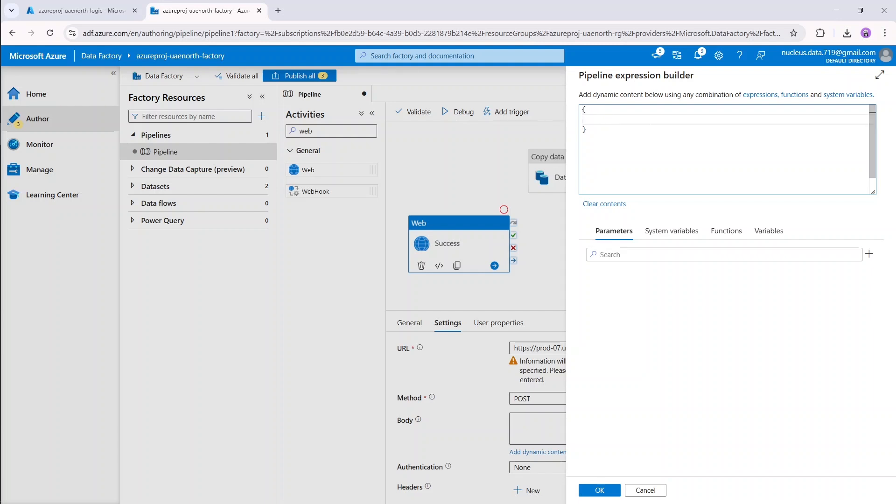
{"action": "type", "text": "\"pipelineName\": {"}
{"action": "key", "text": "BackSpace"}
{"action": "type", "text": "\"@"}
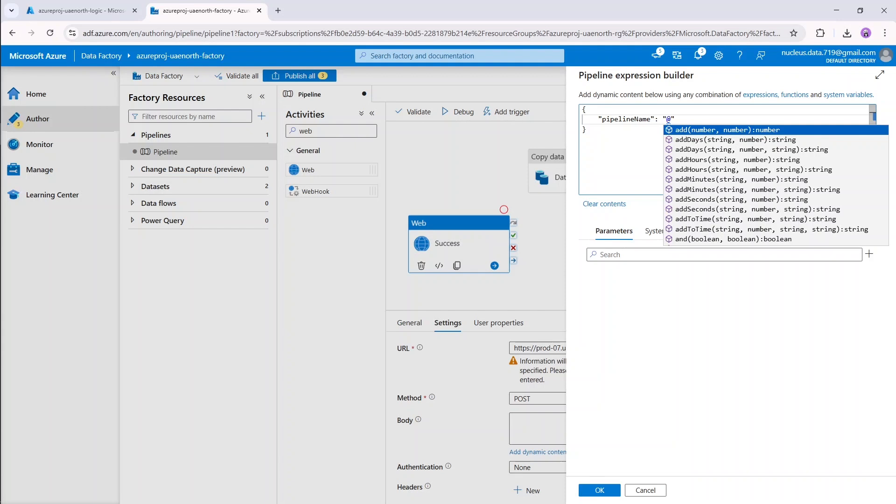
{"action": "type", "text": "pip"}
{"action": "key", "text": "Return"}
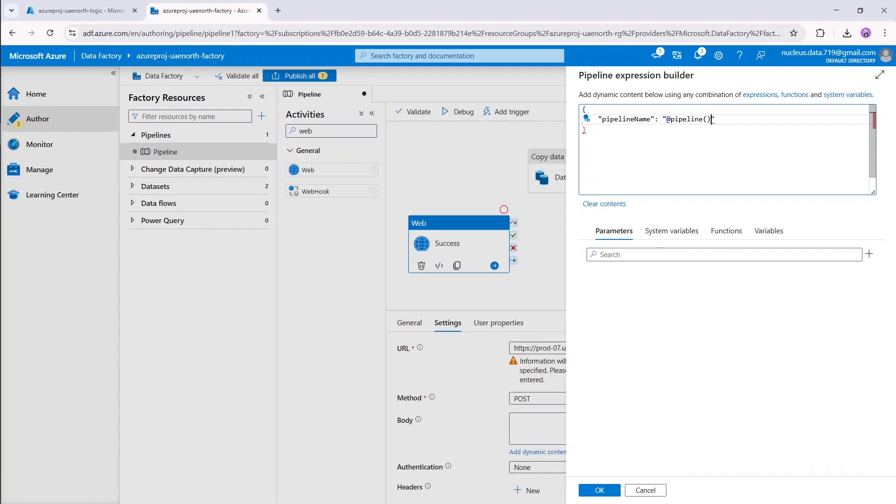
{"action": "type", "text": ".Pip"}
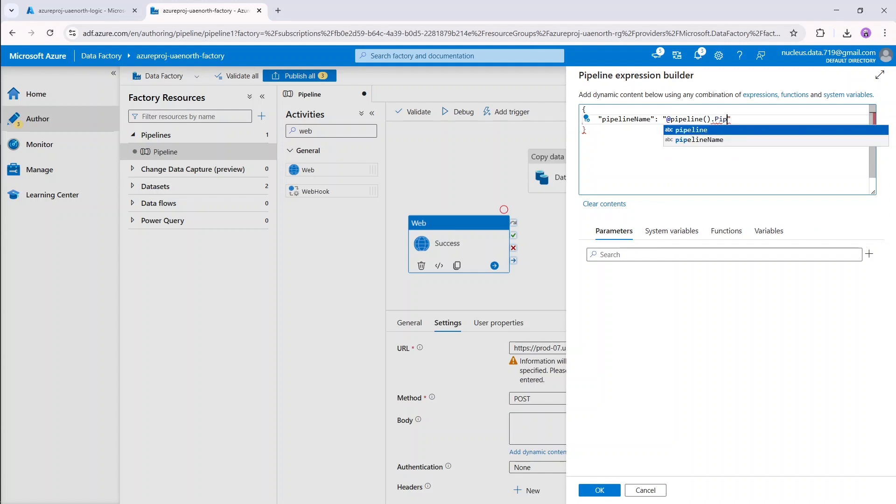
{"action": "type", "text": "eline\","}
{"action": "key", "text": "Return"}
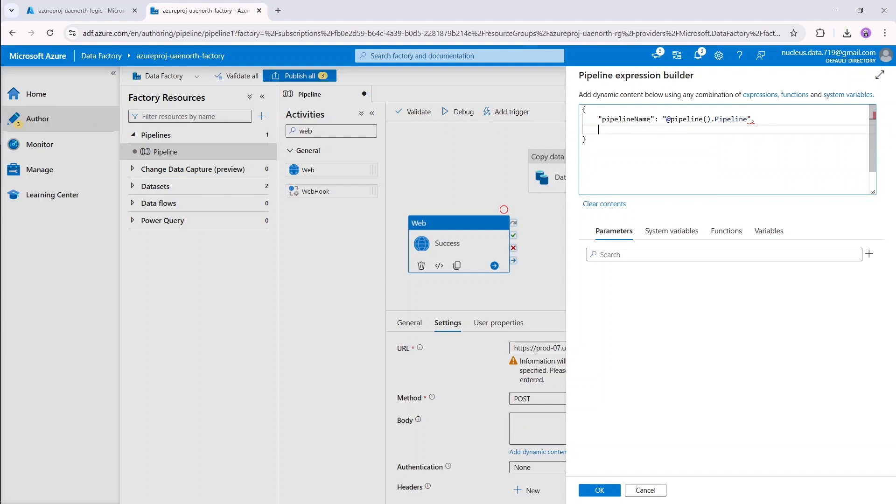
Add the line "status": "Succeeded", fixing typos, and start a new line.
{"action": "type", "text": "\"status"}
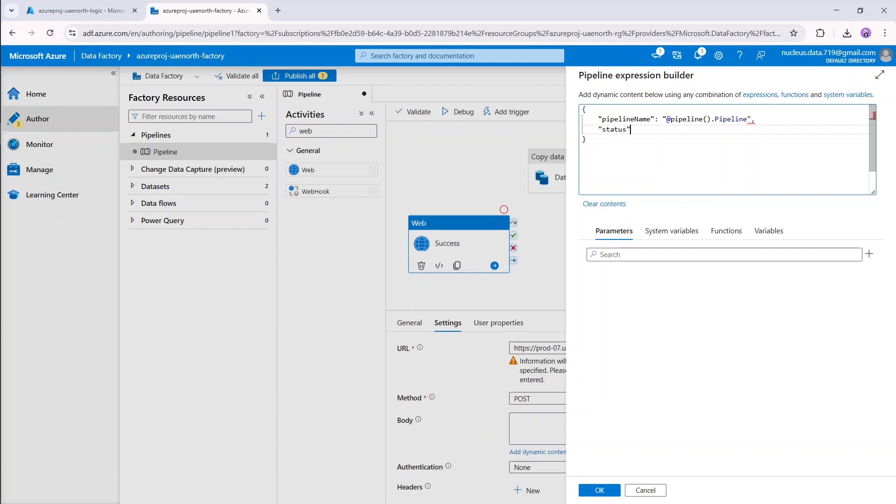
{"action": "type", "text": "\": \"@"}
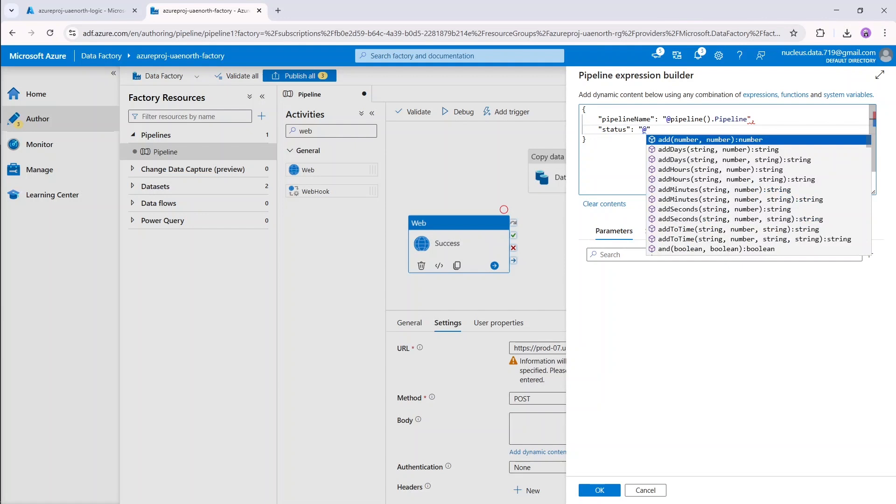
{"action": "key", "text": "BackSpace"}
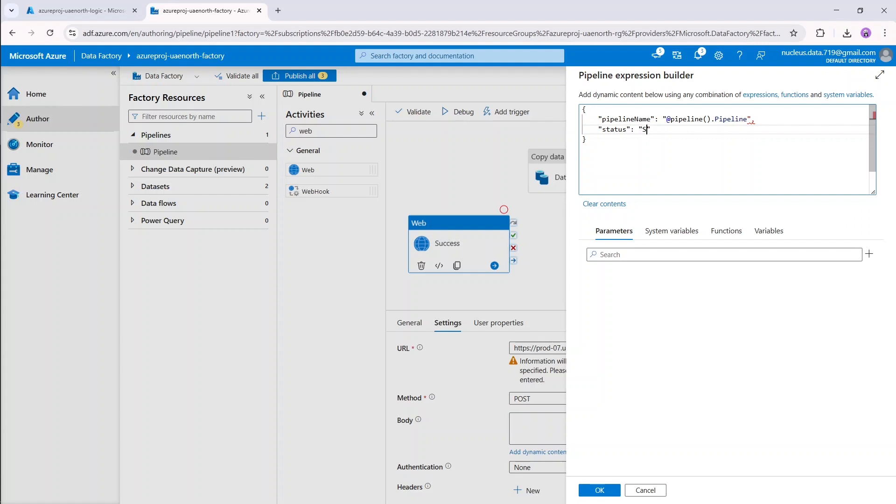
{"action": "type", "text": "Succeeds"}
{"action": "key", "text": "BackSpace"}
{"action": "type", "text": "d"}
{"action": "key", "text": "Left"}
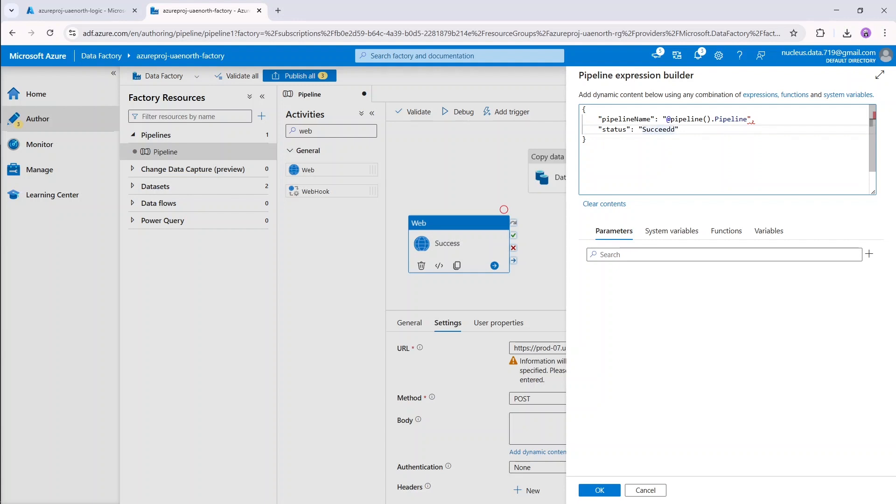
{"action": "type", "text": "e"}
{"action": "key", "text": "Right"}
{"action": "key", "text": "Right"}
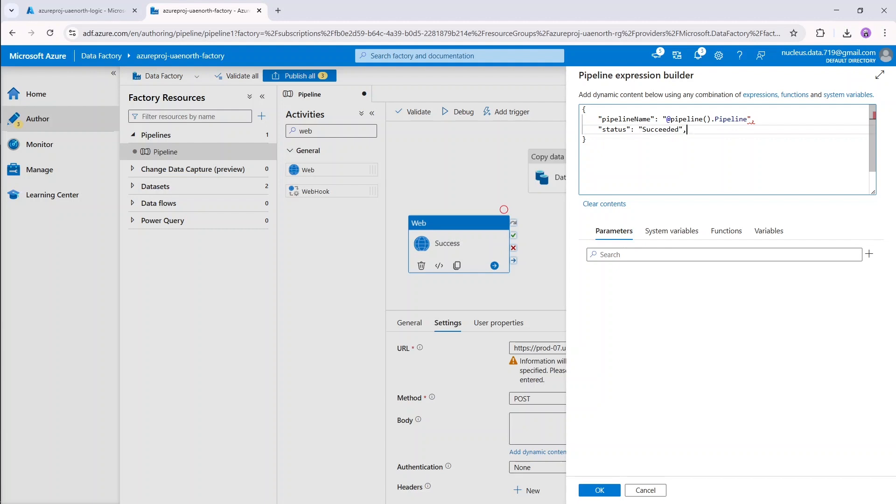
{"action": "key", "text": "Return"}
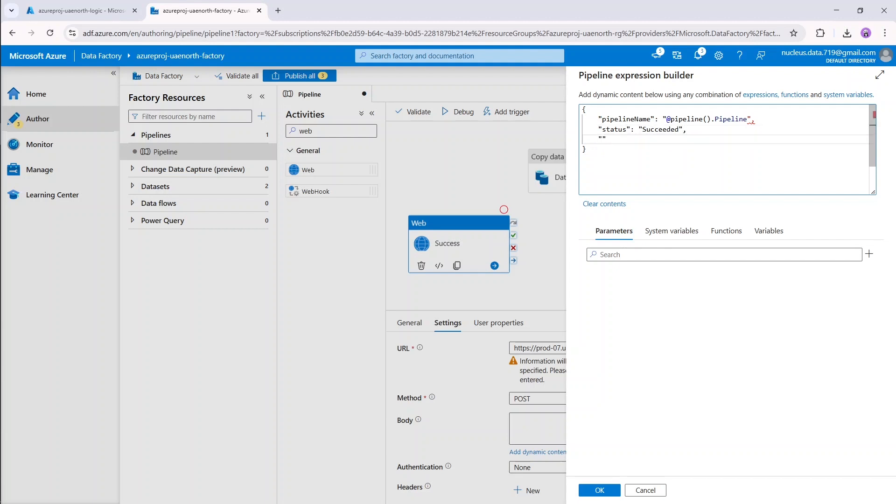
{"action": "type", "text": "\"runId"}
{"action": "type", "text": "\"\""}
{"action": "type", "text": "@pipe"}
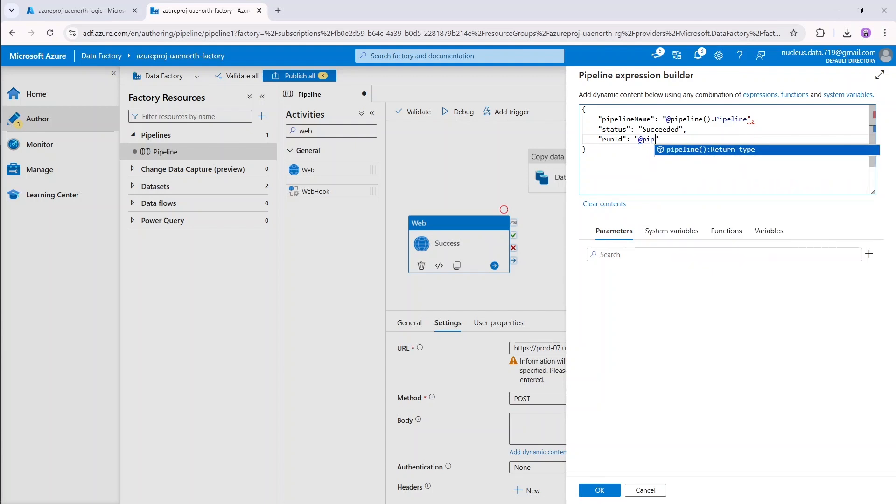
{"action": "type", "text": "line()"}
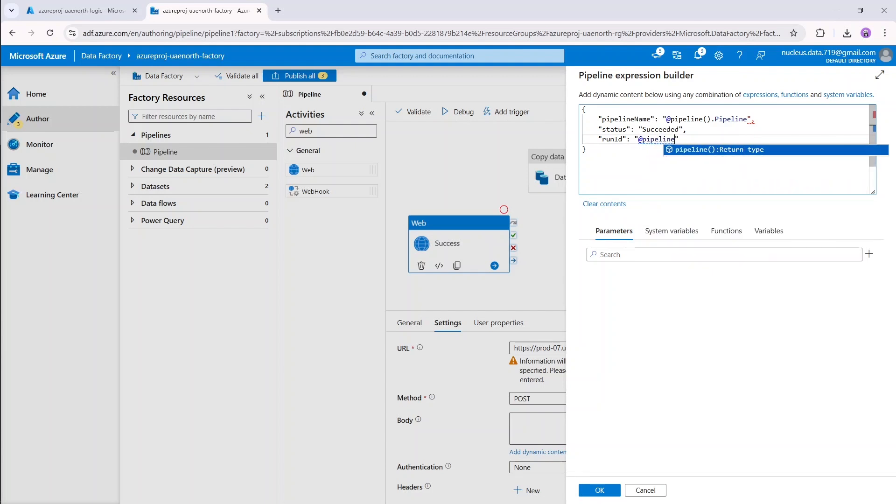
{"action": "type", "text": "."}
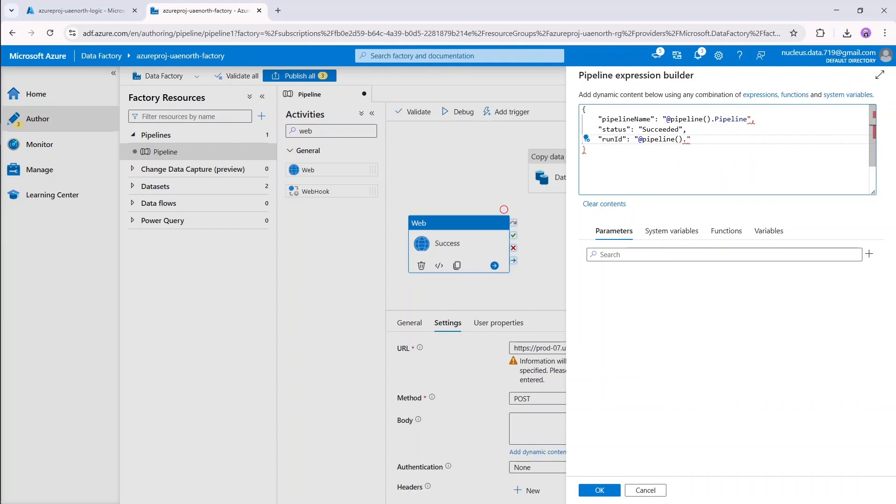
{"action": "type", "text": "Run"}
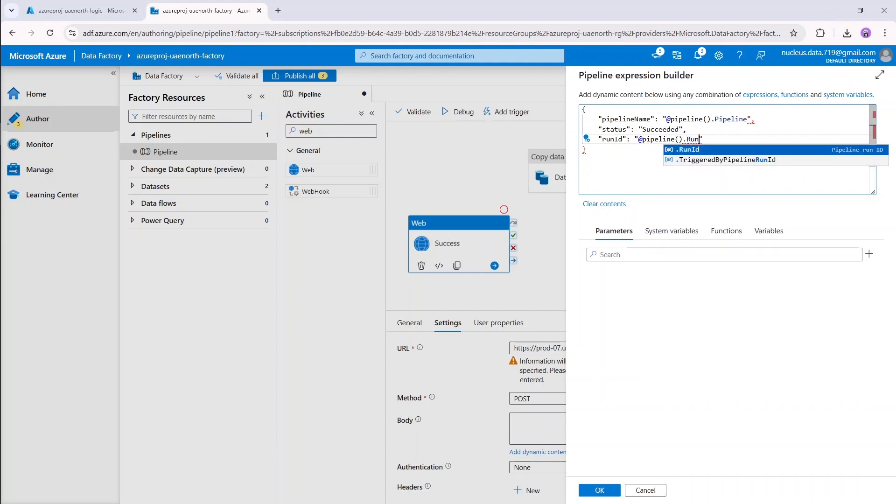
{"action": "key", "text": "Return"}
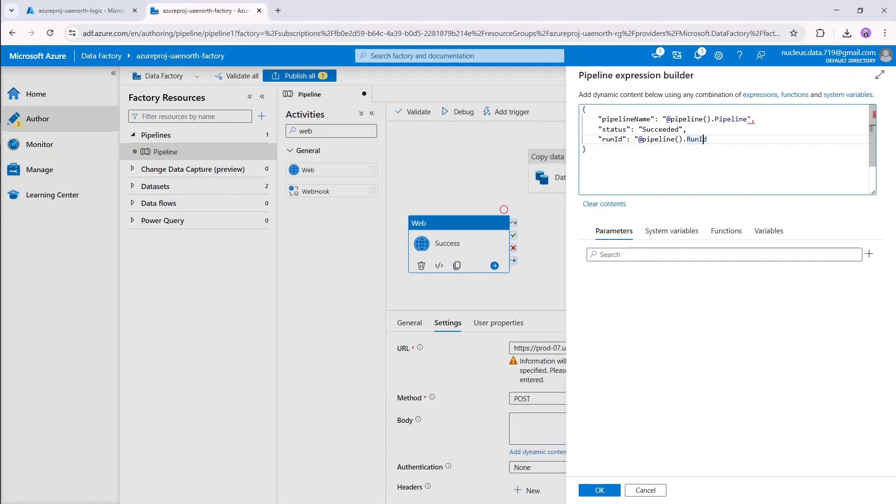
{"action": "type", "text": "\","}
{"action": "key", "text": "Return"}
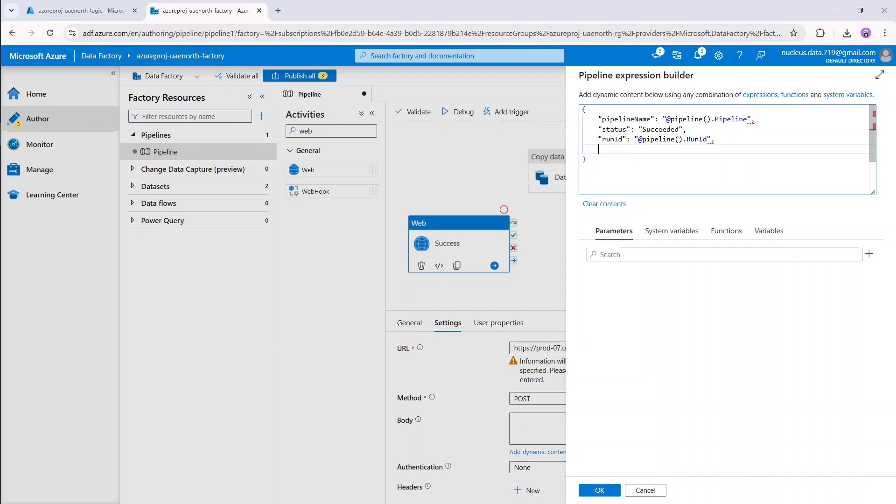
{"action": "type", "text": "\"time\": \"@"}
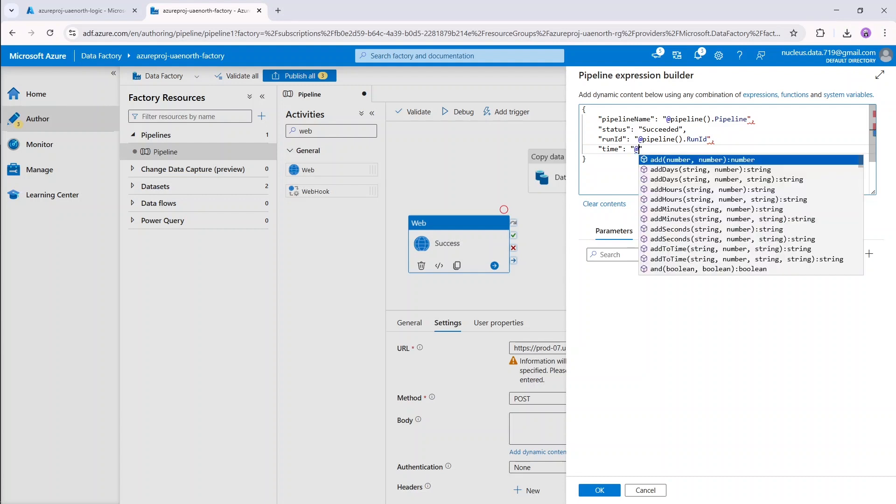
{"action": "type", "text": "ut"}
{"action": "key", "text": "Return"}
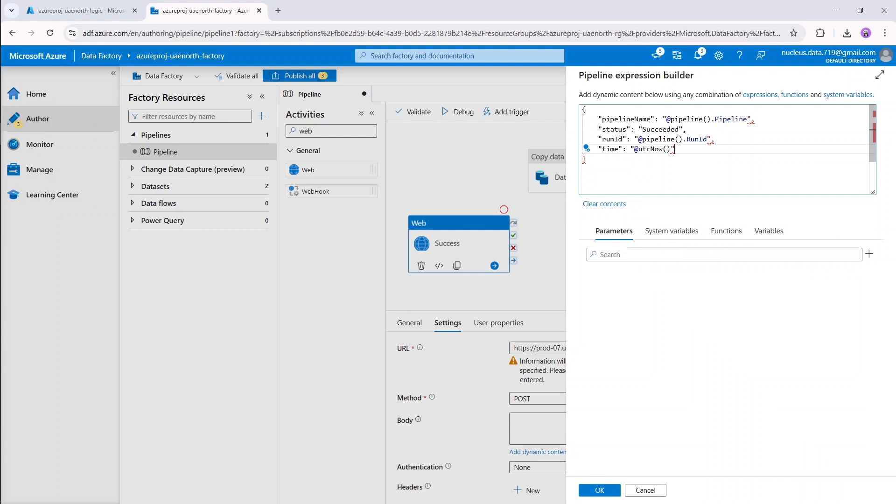
{"action": "left_click", "coordinate": [588, 159]}
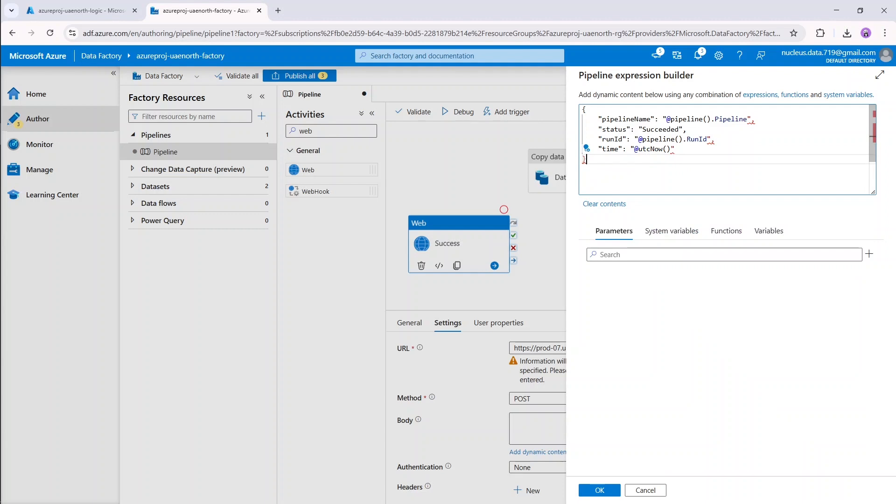
Wrap the pipelineName value as @{pipeline().Pipeline} and add the closing brace after RunId.
{"action": "left_click", "coordinate": [671, 119]}
{"action": "type", "text": "{"}
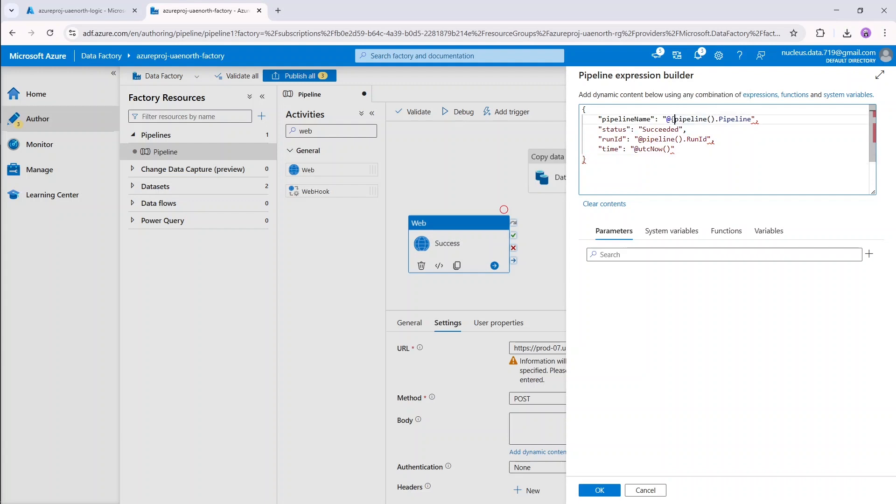
{"action": "key", "text": "End"}
{"action": "key", "text": "Left"}
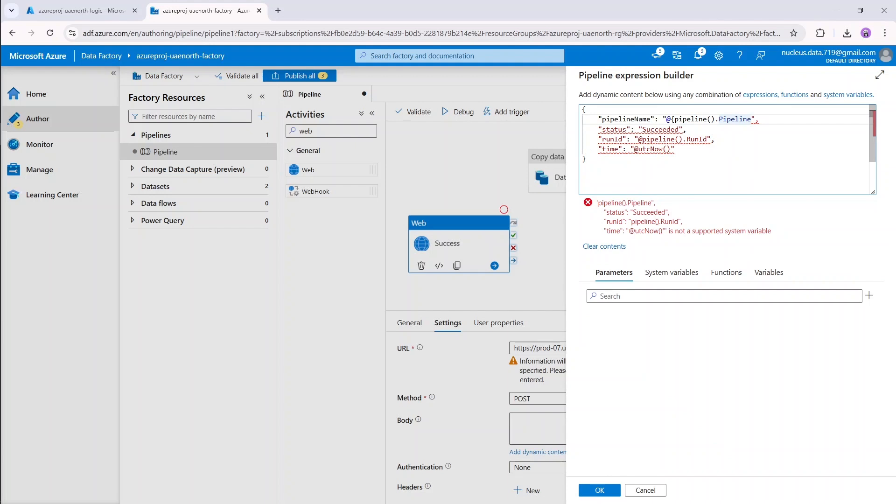
{"action": "type", "text": "}"}
{"action": "key", "text": "Down"}
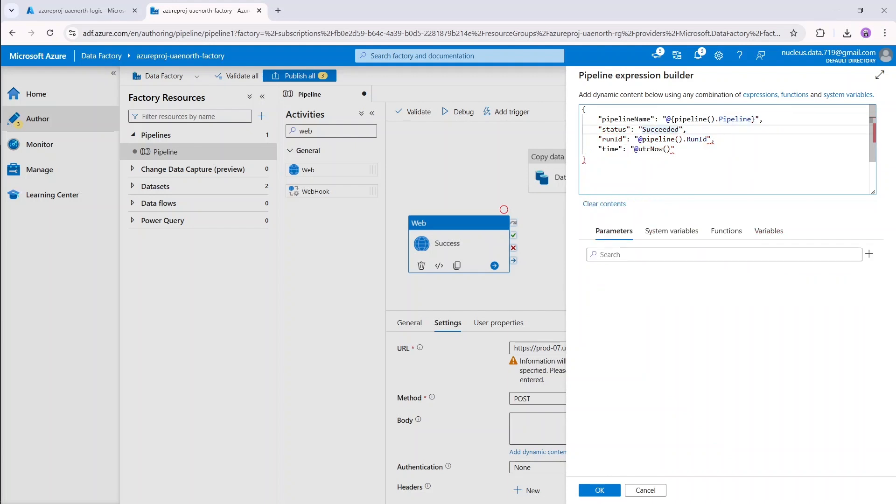
{"action": "key", "text": "Down"}
{"action": "key", "text": "Right"}
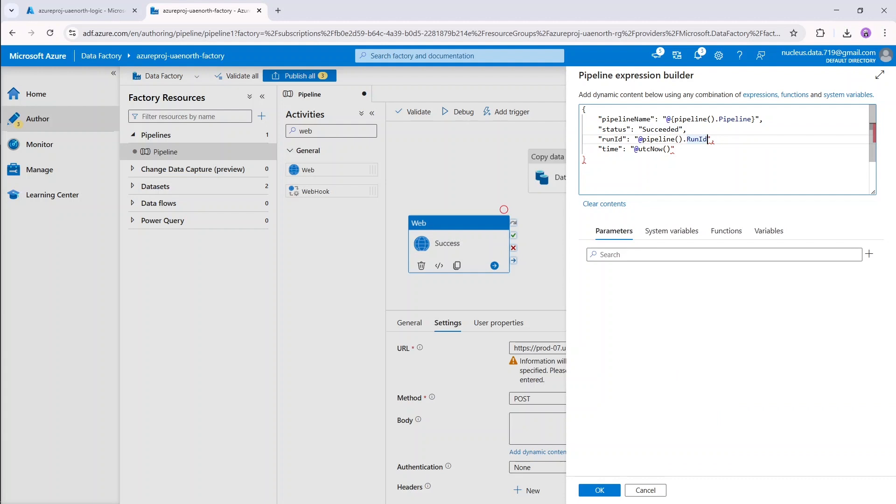
{"action": "type", "text": "}"}
Complete @{pipeline().RunId} and @{utcNow()}, then apply the JSON as the Success body.
{"action": "left_click", "coordinate": [642, 138]}
{"action": "type", "text": "{"}
{"action": "left_click", "coordinate": [642, 149]}
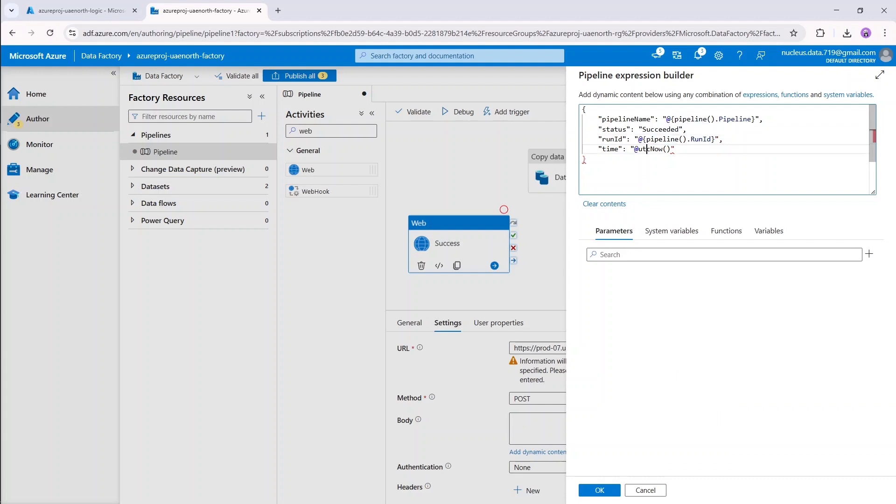
{"action": "type", "text": "{"}
{"action": "left_click", "coordinate": [675, 149]}
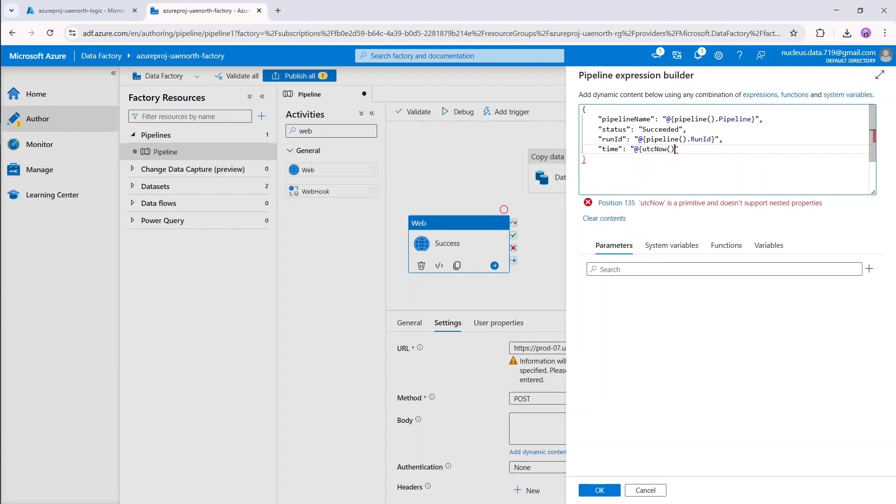
{"action": "type", "text": "}"}
{"action": "left_click", "coordinate": [587, 159]}
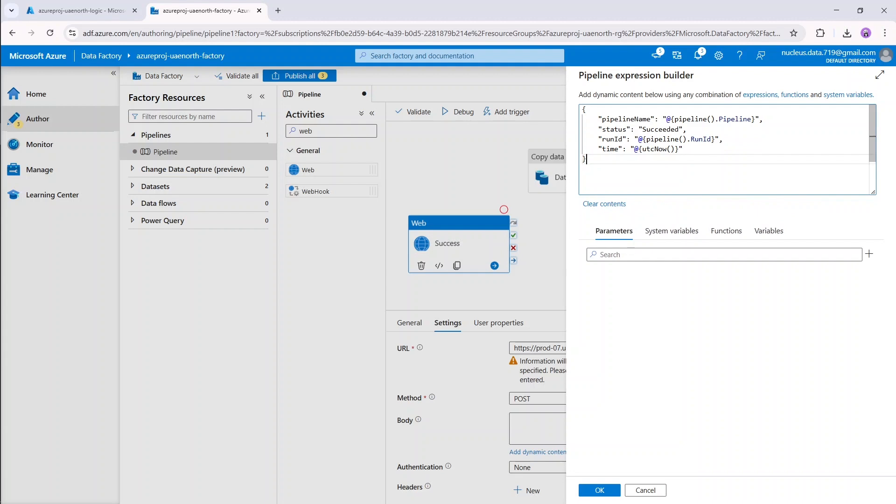
{"action": "left_click", "coordinate": [599, 491]}
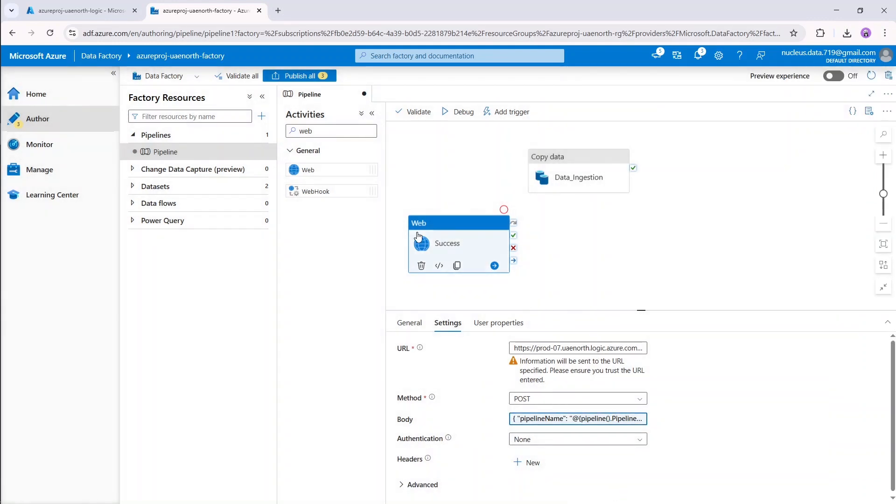
Add a new Web activity to the pipeline and name it Failure.
{"action": "left_click_drag", "start_coordinate": [301, 171], "coordinate": [681, 238]}
{"action": "double_click", "coordinate": [544, 349]}
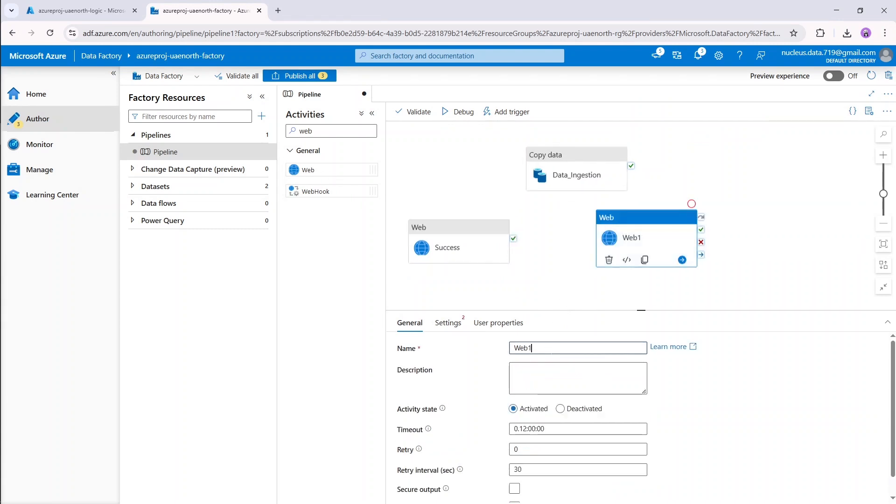
{"action": "type", "text": "Failure"}
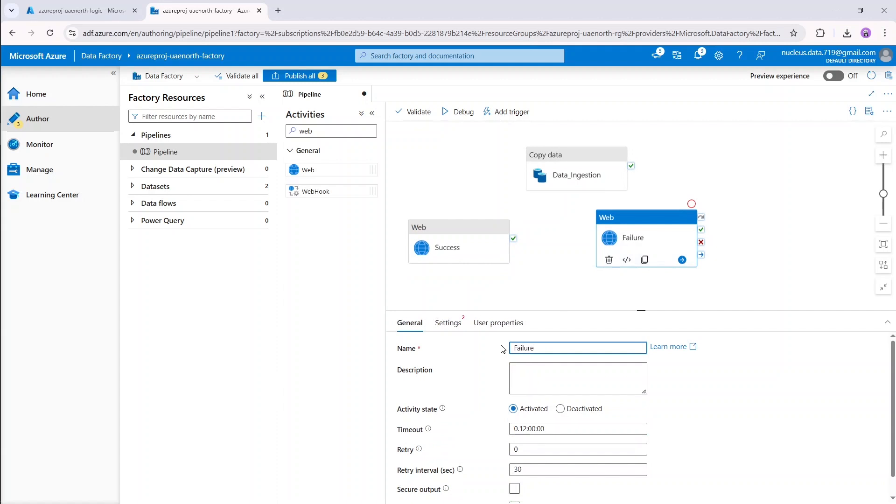
Set the Failure activity's URL to the Logic App trigger URL with method POST.
{"action": "left_click", "coordinate": [446, 323]}
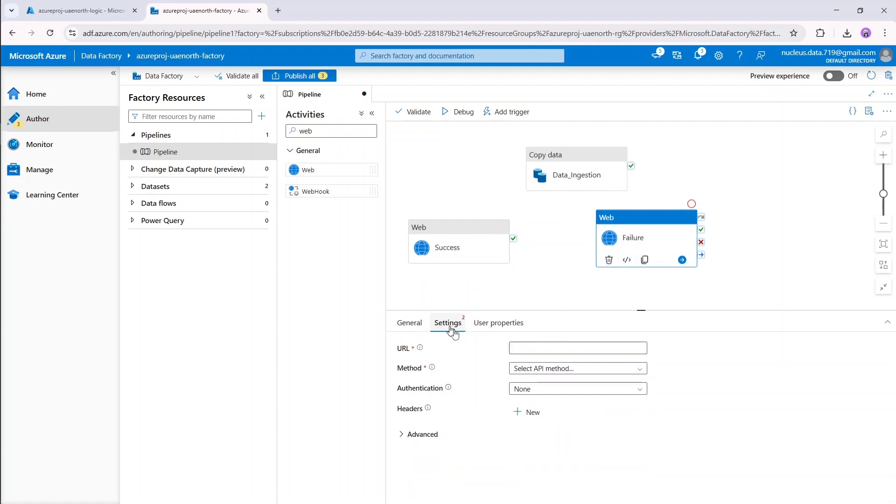
{"action": "left_click", "coordinate": [523, 349]}
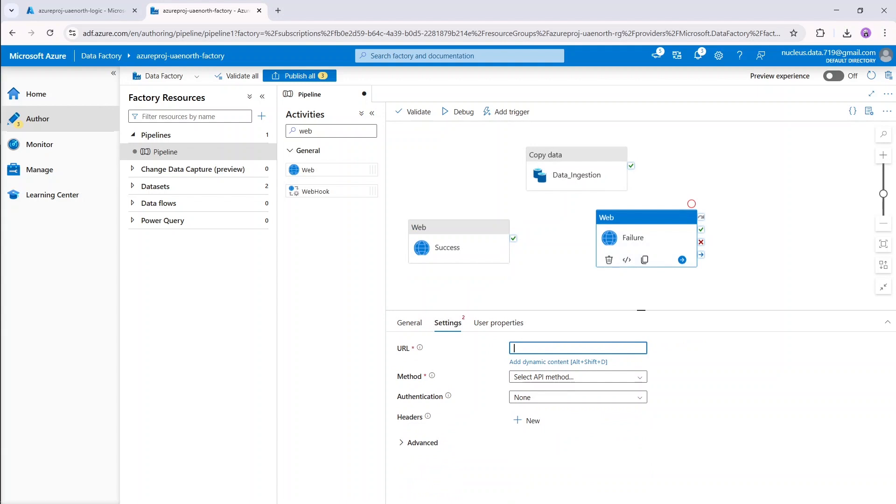
{"action": "key", "text": "ctrl+v"}
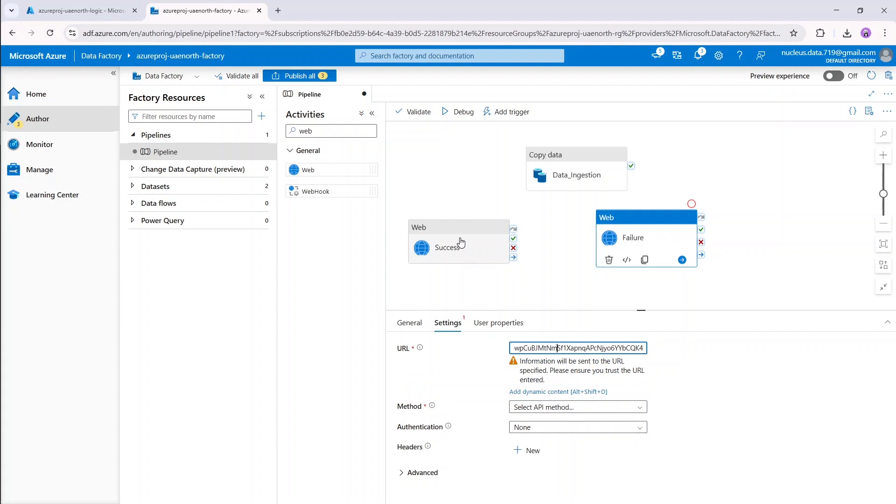
{"action": "key", "text": "Home"}
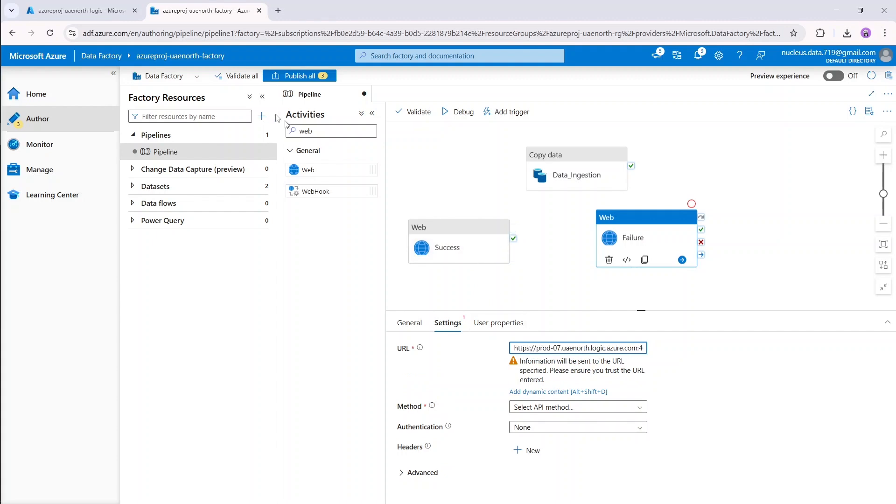
{"action": "left_click", "coordinate": [84, 11]}
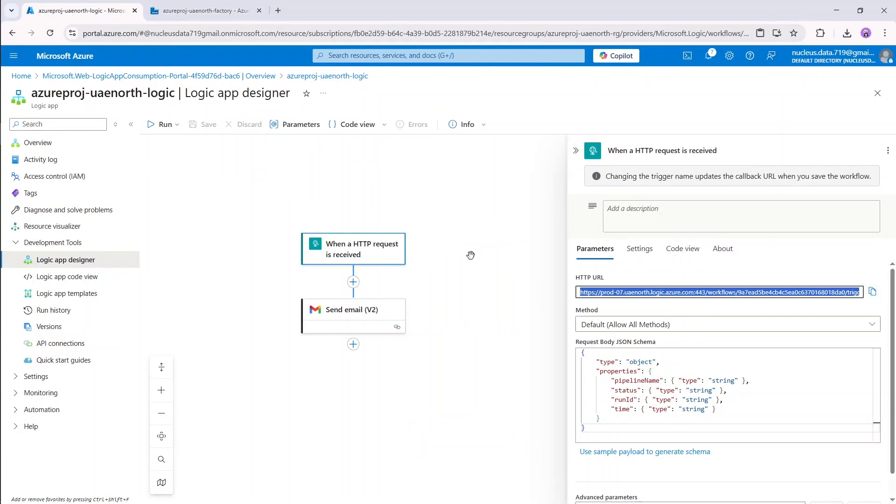
{"action": "left_click", "coordinate": [192, 8]}
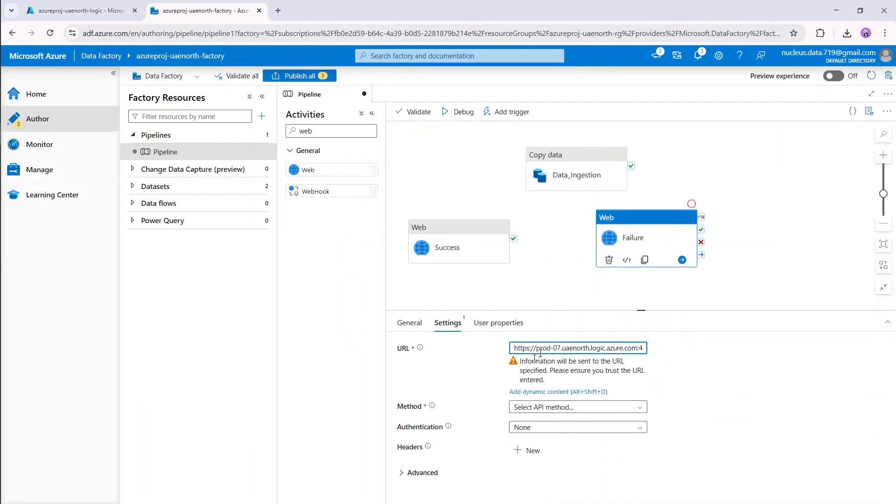
{"action": "left_click", "coordinate": [579, 408]}
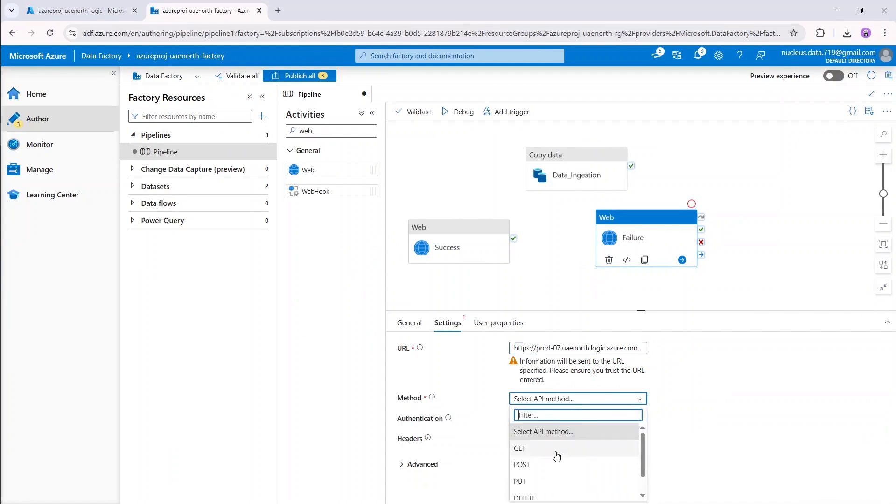
{"action": "left_click", "coordinate": [522, 465]}
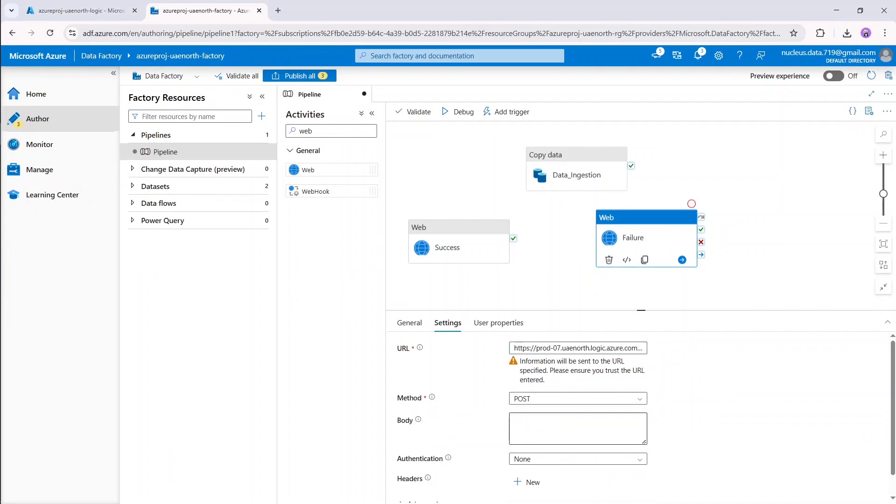
{"action": "left_click", "coordinate": [518, 427]}
Copy the JSON body from the Success activity's expression builder.
{"action": "left_click", "coordinate": [443, 250]}
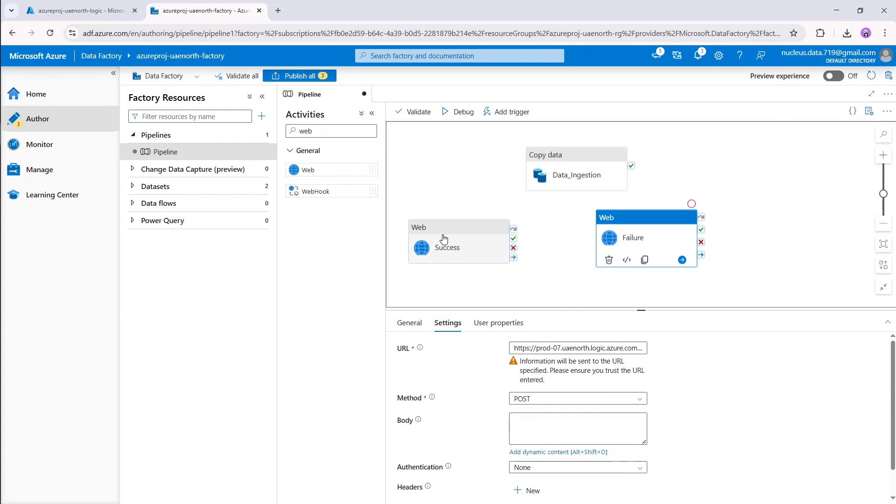
{"action": "left_click", "coordinate": [550, 417]}
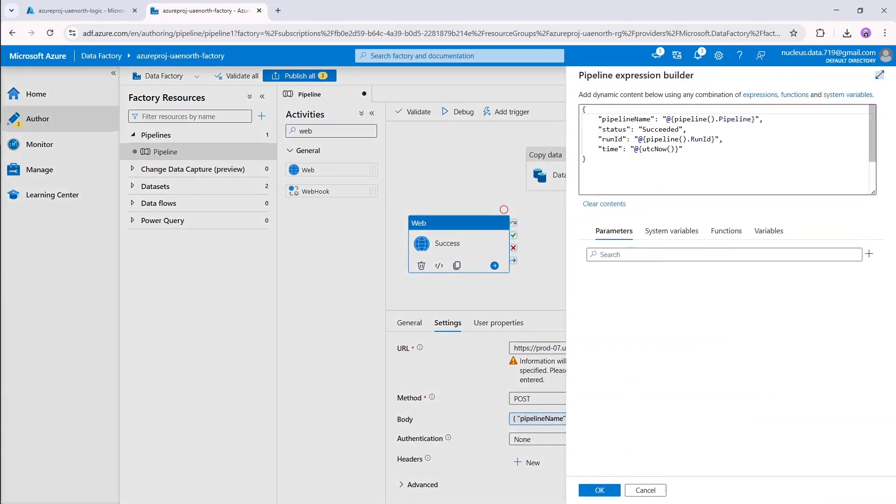
{"action": "key", "text": "ctrl+a"}
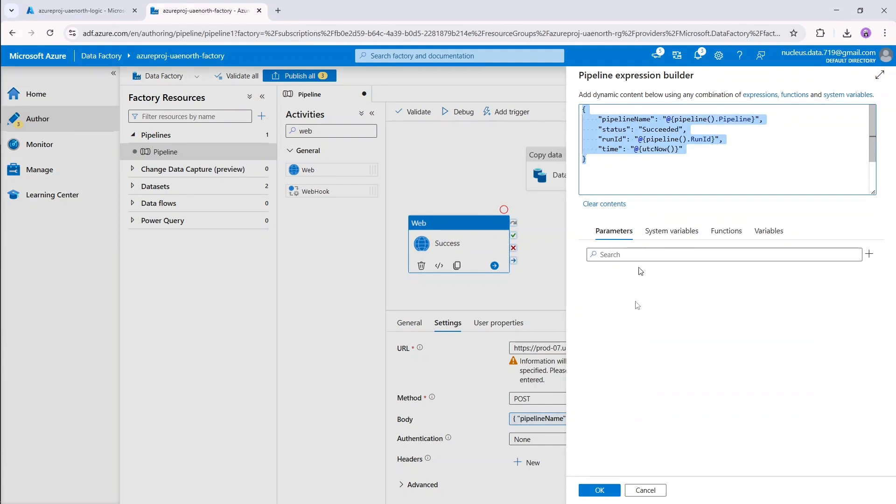
{"action": "left_click", "coordinate": [609, 495]}
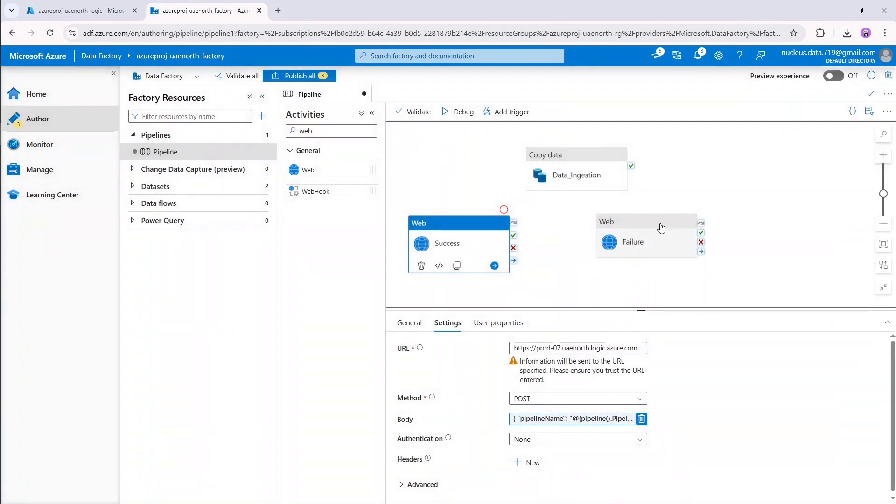
Paste the JSON into the Failure body, change status to "Failed", and apply it.
{"action": "left_click", "coordinate": [659, 230]}
{"action": "left_click", "coordinate": [560, 436]}
{"action": "left_click", "coordinate": [558, 452]}
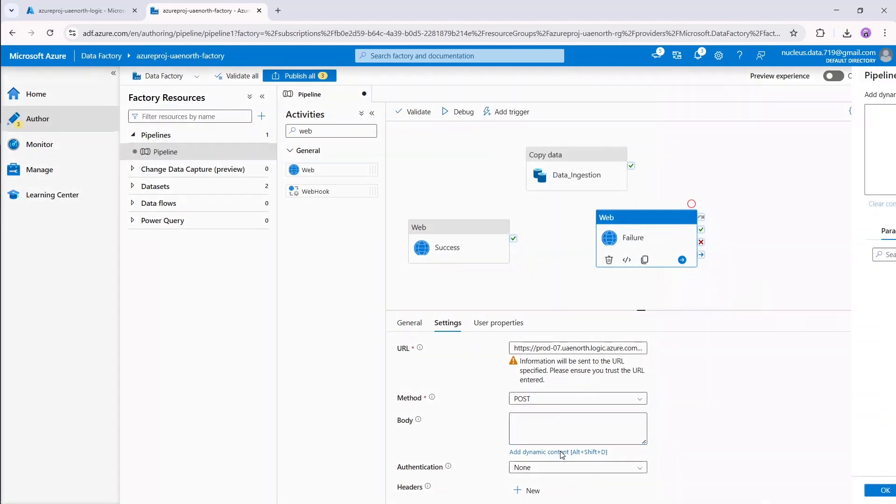
{"action": "key", "text": "ctrl+v"}
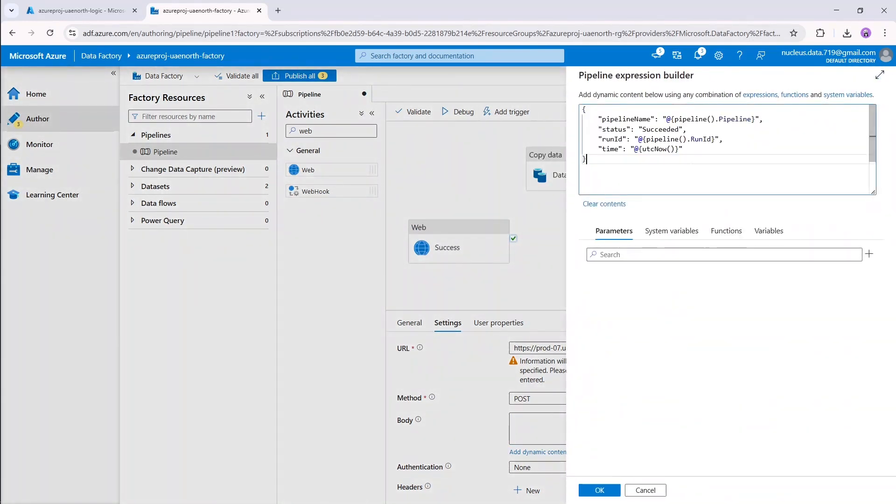
{"action": "double_click", "coordinate": [660, 129]}
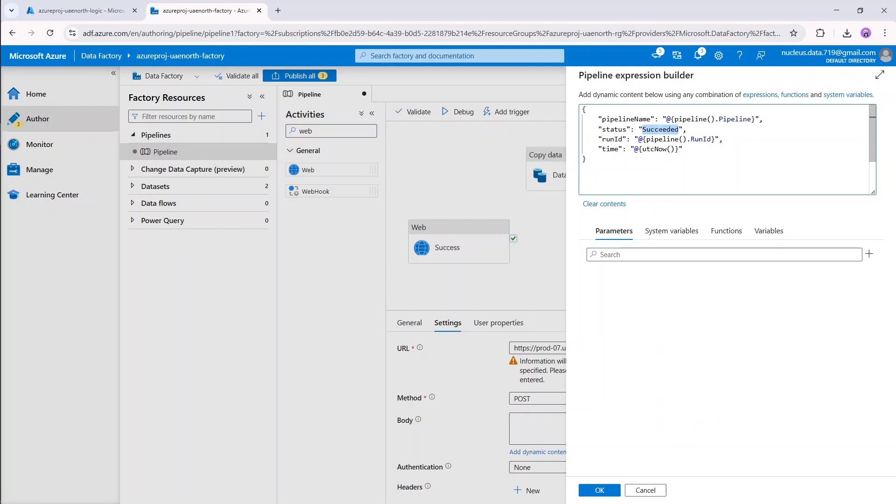
{"action": "type", "text": "Failed"}
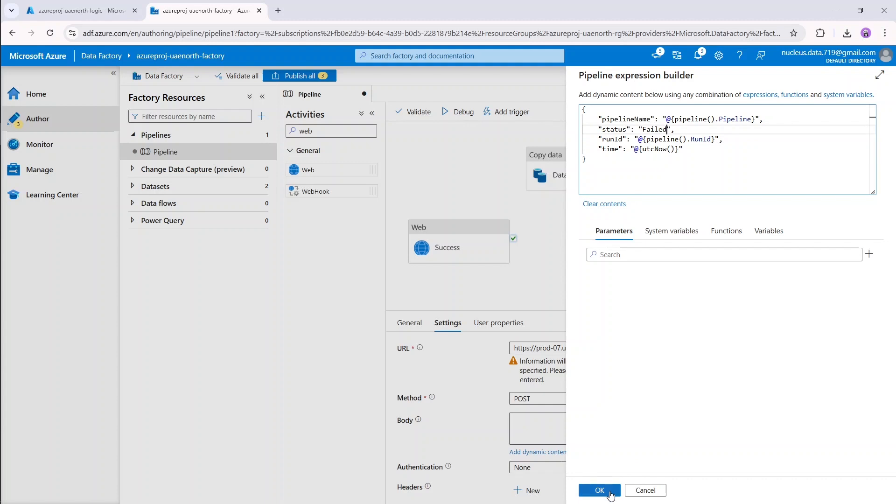
{"action": "left_click", "coordinate": [610, 494]}
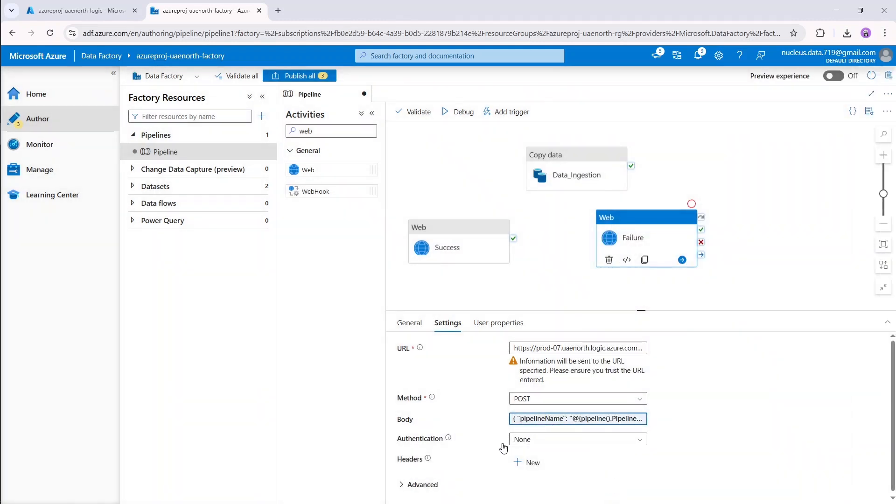
Leave the Failure activity's authentication set to None.
{"action": "left_click", "coordinate": [586, 450]}
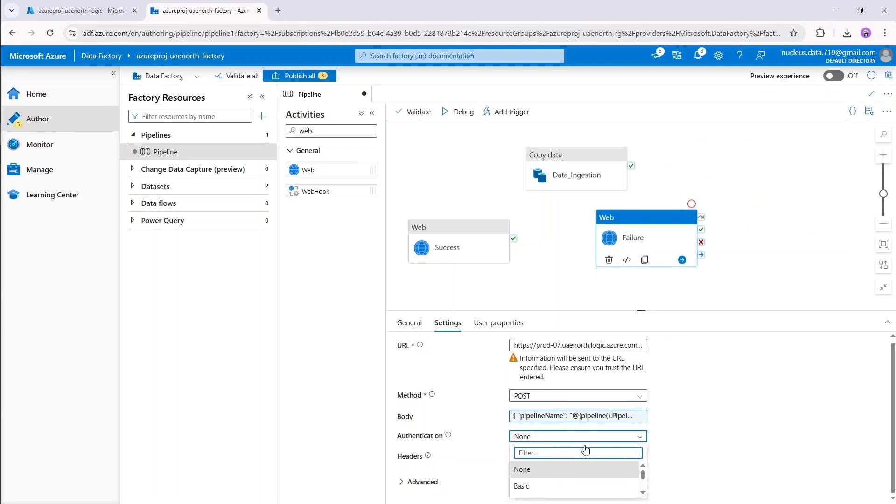
{"action": "left_click", "coordinate": [560, 442]}
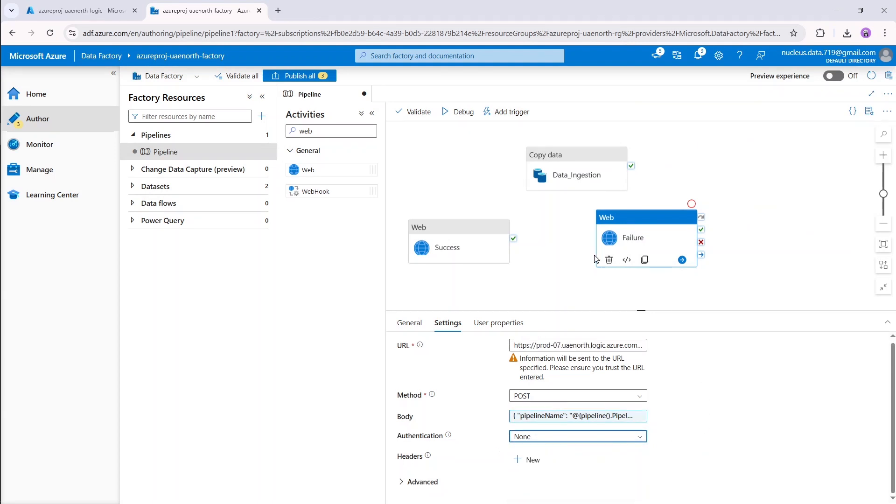
{"action": "left_click", "coordinate": [616, 175]}
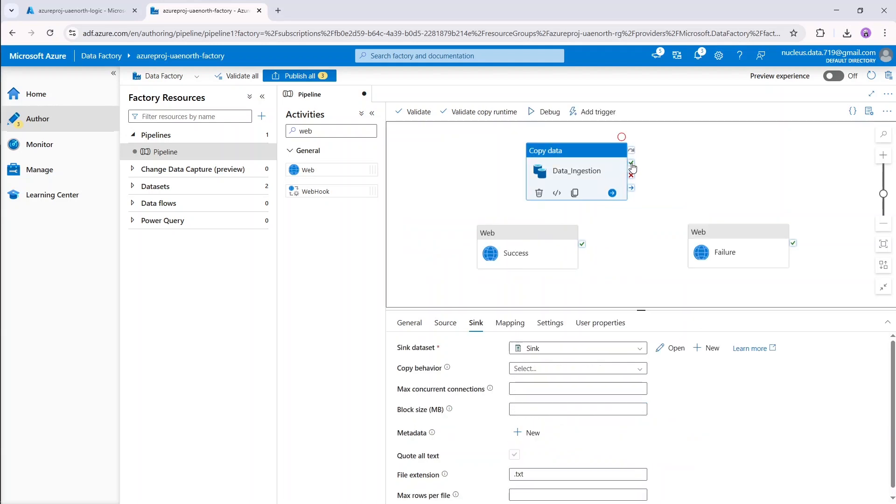
Connect Data_Ingestion's On success to Success and On fail to Failure, tidy the canvas, and validate.
{"action": "left_click_drag", "start_coordinate": [633, 168], "coordinate": [564, 232]}
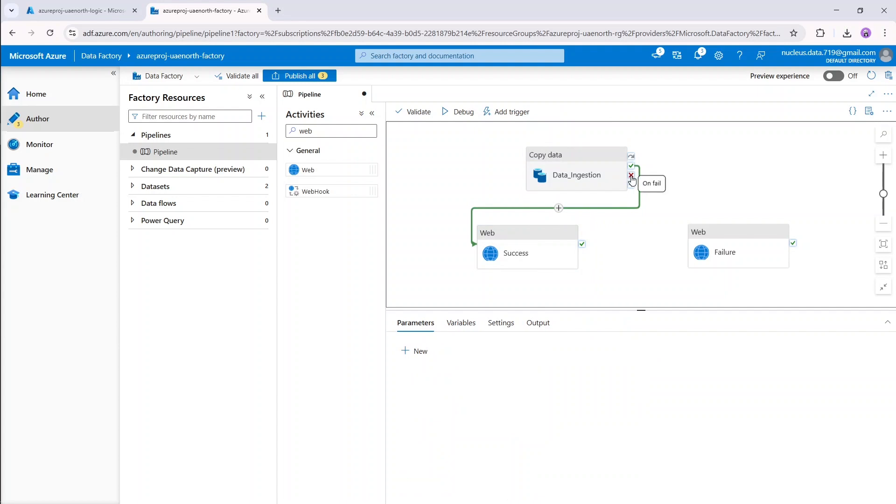
{"action": "left_click_drag", "start_coordinate": [631, 175], "coordinate": [730, 232]}
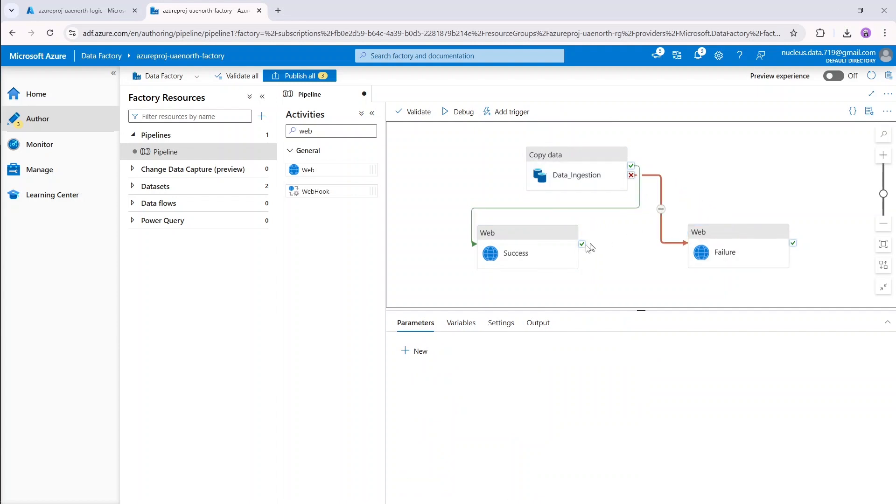
{"action": "left_click_drag", "start_coordinate": [546, 249], "coordinate": [773, 161]}
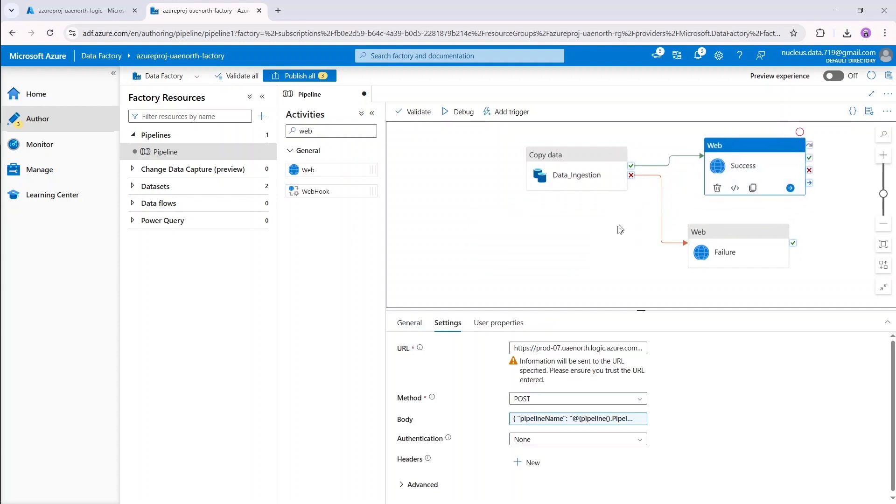
{"action": "left_click", "coordinate": [603, 245]}
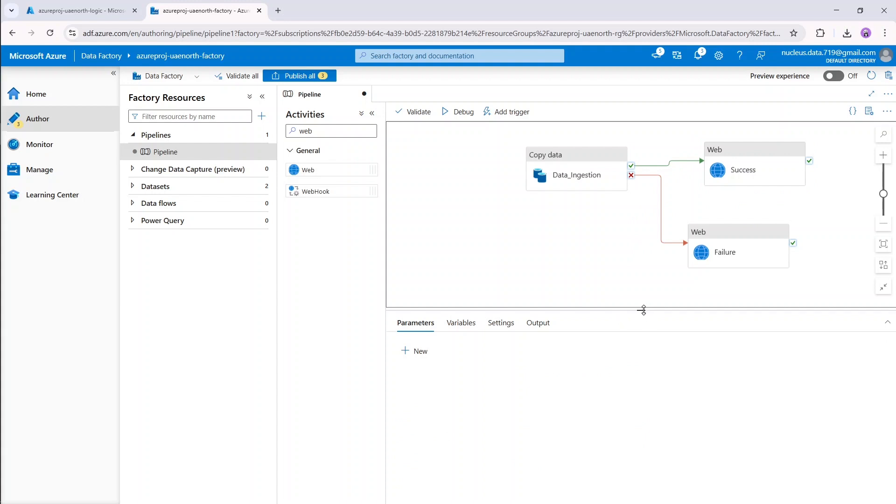
{"action": "left_click_drag", "start_coordinate": [616, 240], "coordinate": [553, 236]}
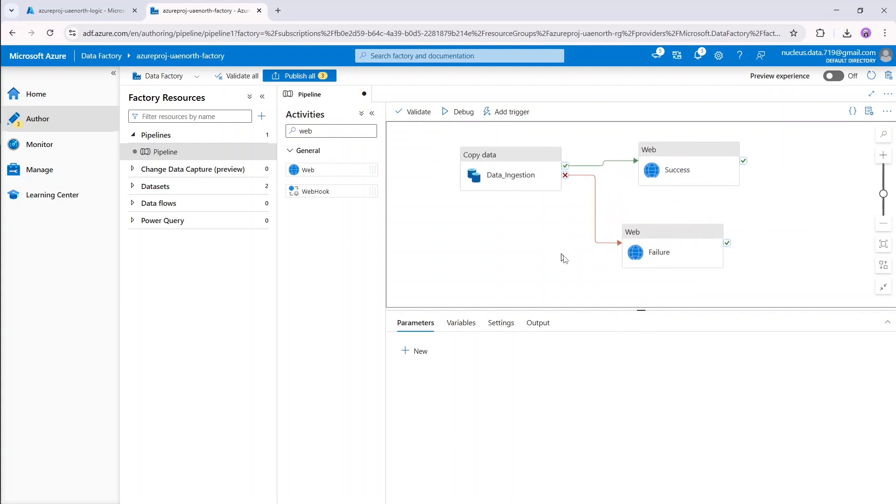
{"action": "left_click", "coordinate": [420, 115]}
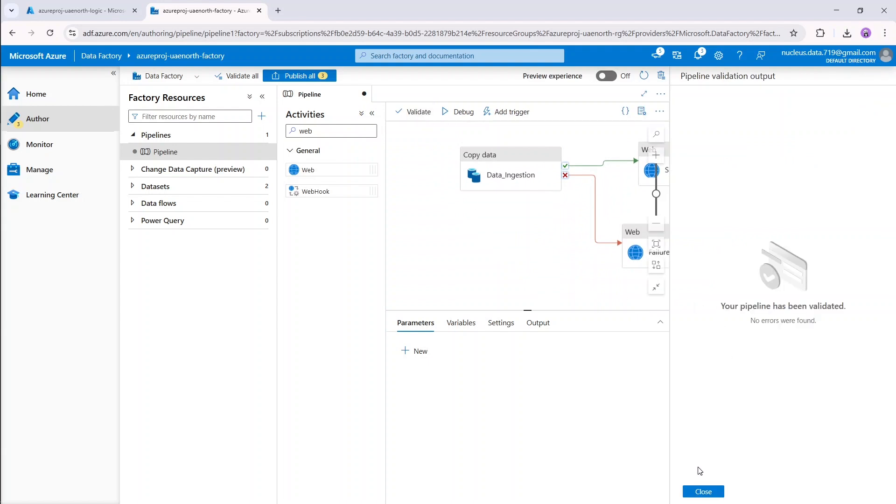
Close the validation results and launch a Debug run of the pipeline.
{"action": "left_click", "coordinate": [703, 492]}
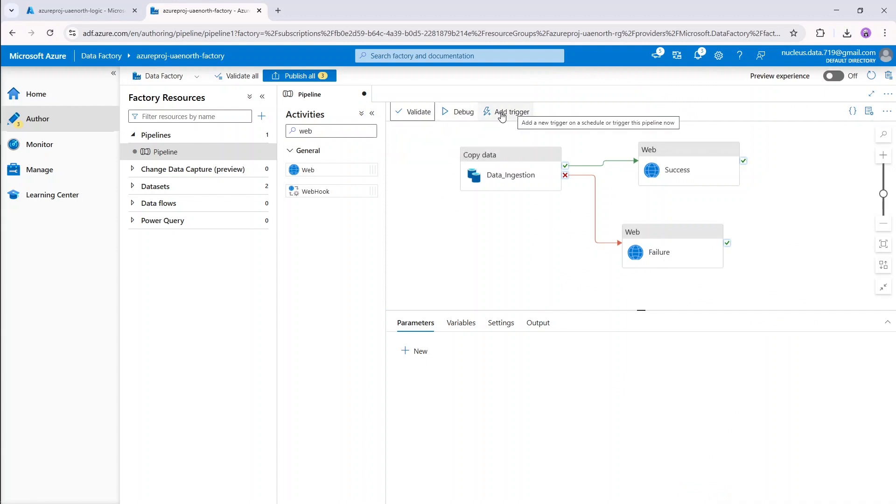
{"action": "left_click", "coordinate": [511, 113]}
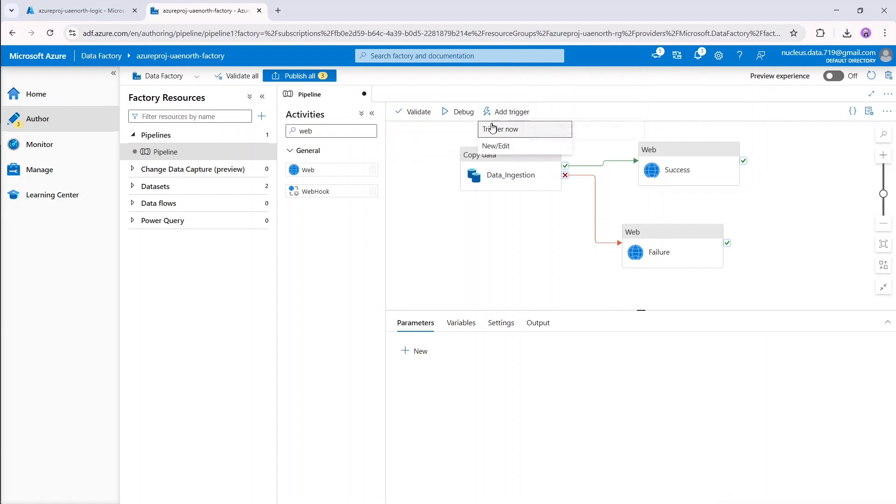
{"action": "left_click", "coordinate": [502, 114]}
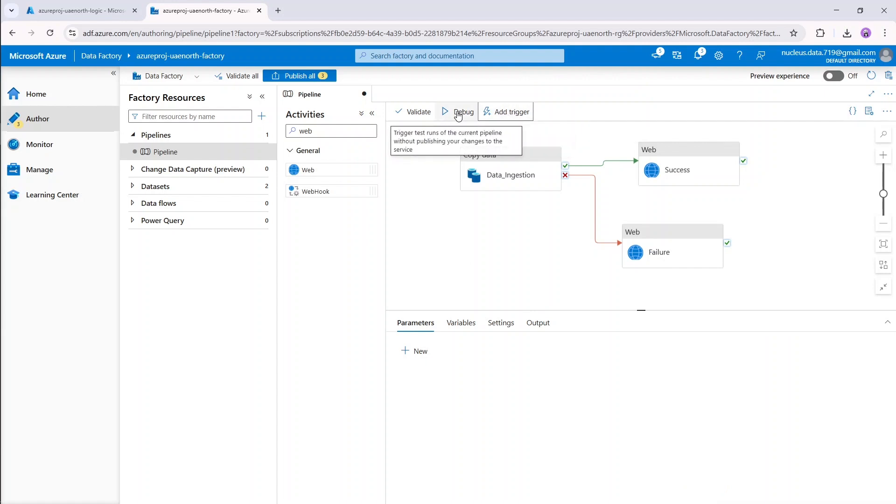
{"action": "left_click", "coordinate": [459, 114]}
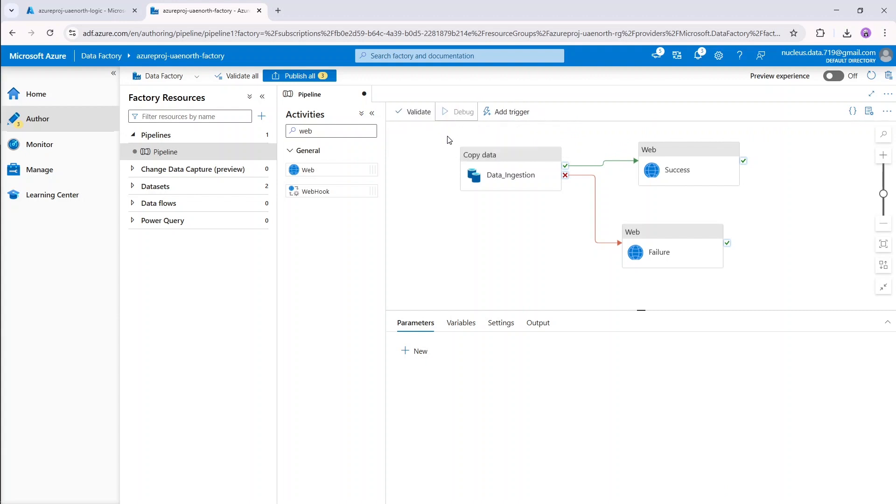
{"action": "left_click", "coordinate": [448, 139]}
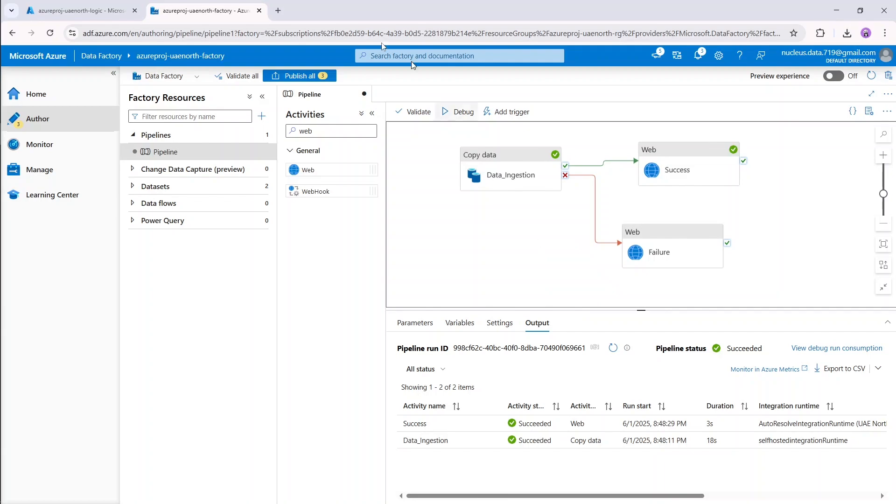
Open Gmail in a new tab, read the Pipeline run report email, and return to Data Factory.
{"action": "left_click", "coordinate": [278, 11]}
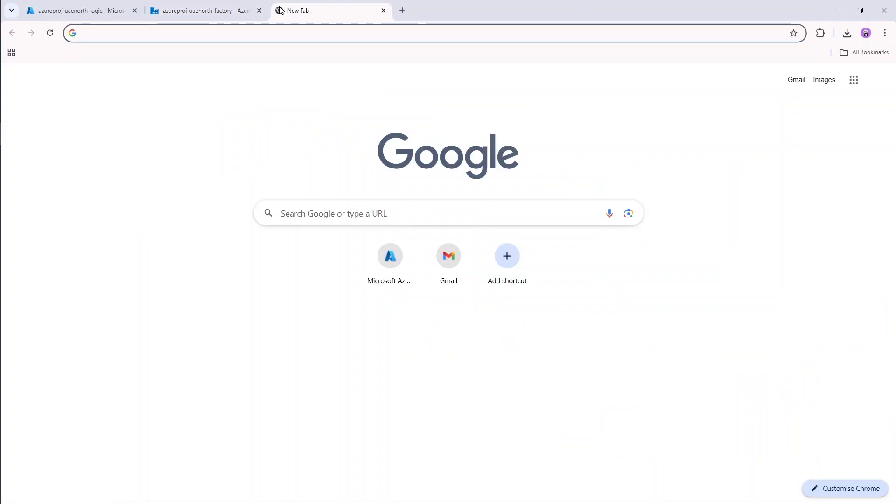
{"action": "type", "text": "g"}
{"action": "key", "text": "Return"}
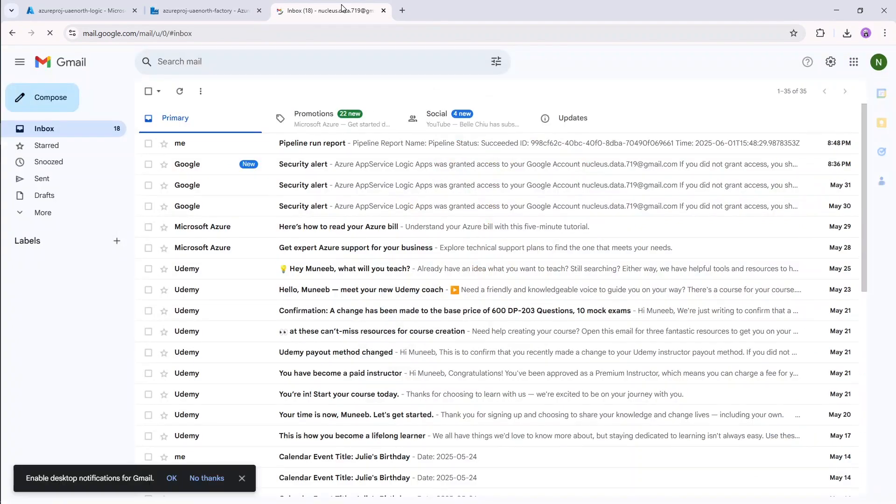
{"action": "left_click", "coordinate": [247, 150]}
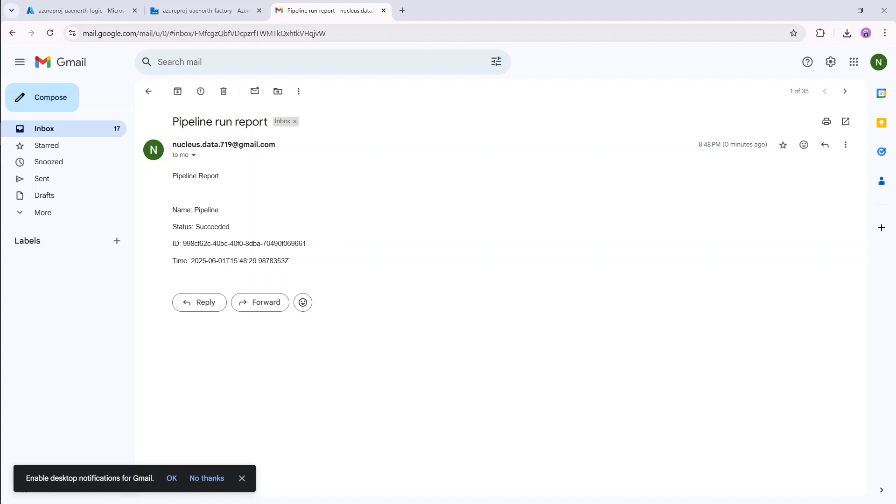
{"action": "left_click_drag", "start_coordinate": [174, 261], "coordinate": [270, 260]}
{"action": "left_click", "coordinate": [332, 269]}
{"action": "left_click", "coordinate": [204, 10]}
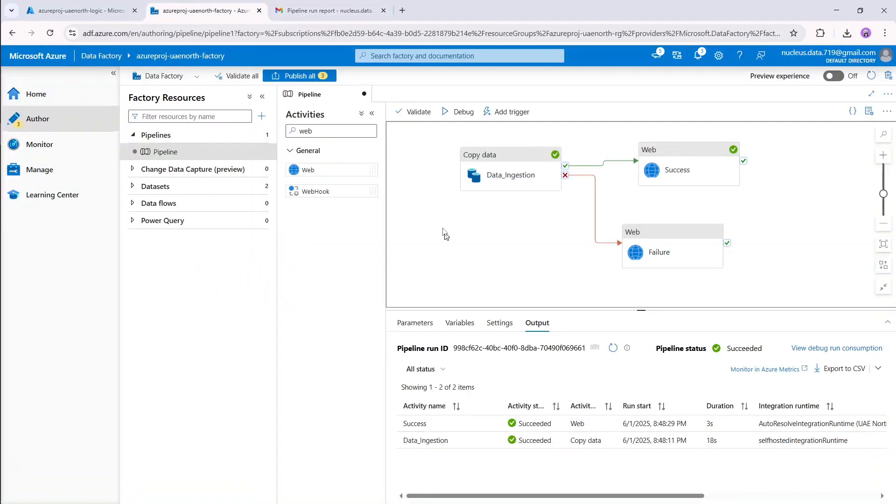
Go Home > Storage accounts > azureprojuaenorthst > Containers and open raw-data showing dirty data.csv.
{"action": "left_click", "coordinate": [54, 11]}
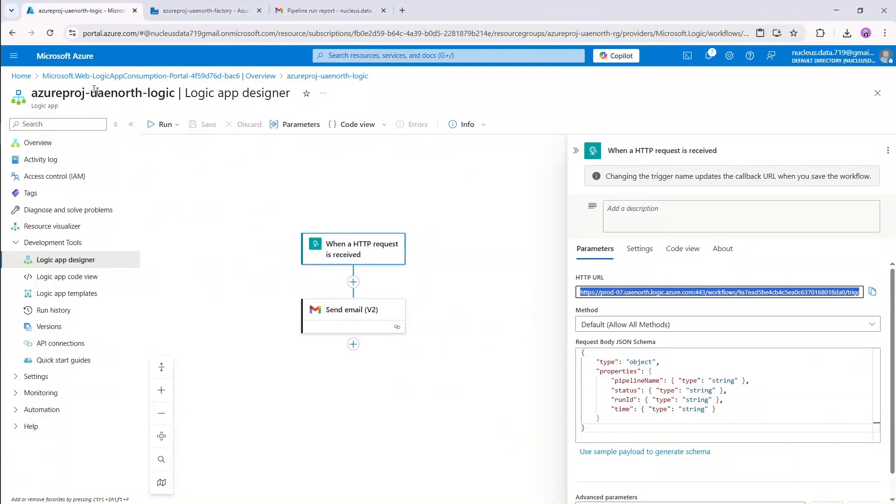
{"action": "left_click", "coordinate": [57, 60]}
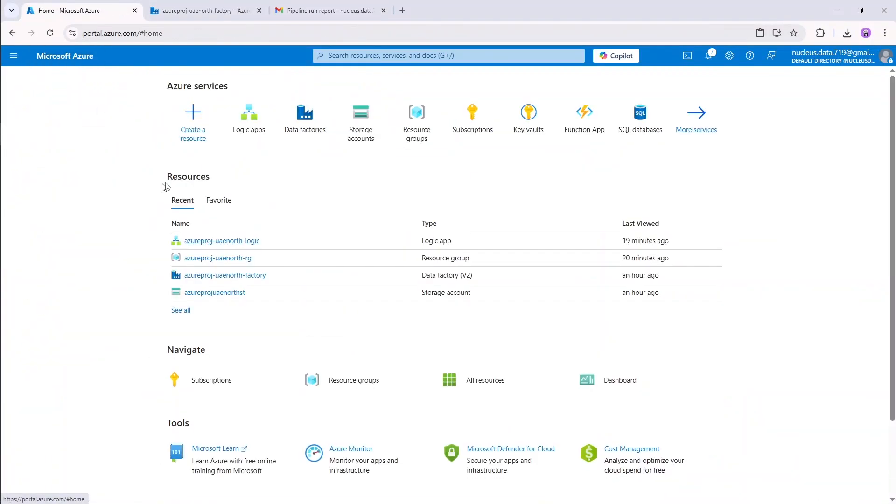
{"action": "left_click", "coordinate": [359, 135]}
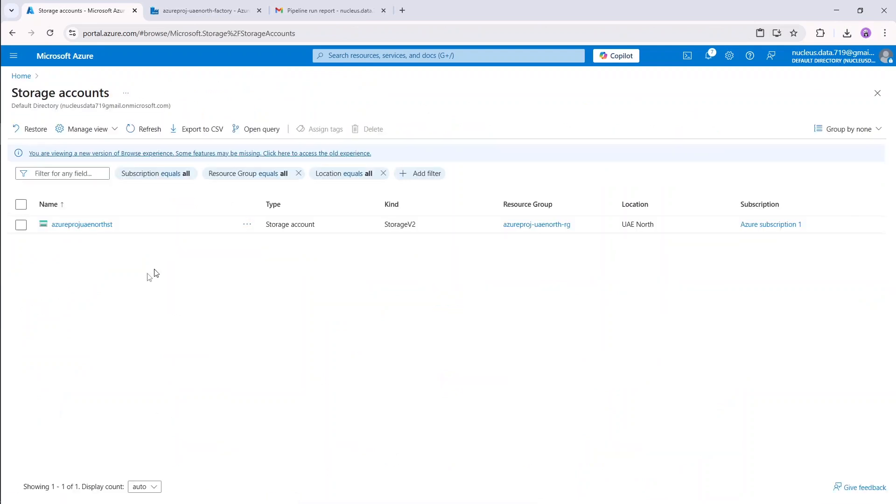
{"action": "left_click", "coordinate": [71, 225]}
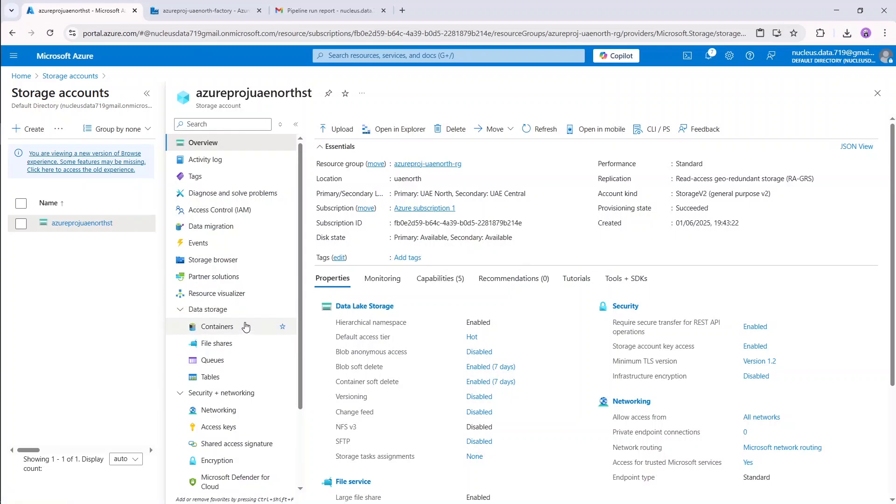
{"action": "left_click", "coordinate": [246, 326]}
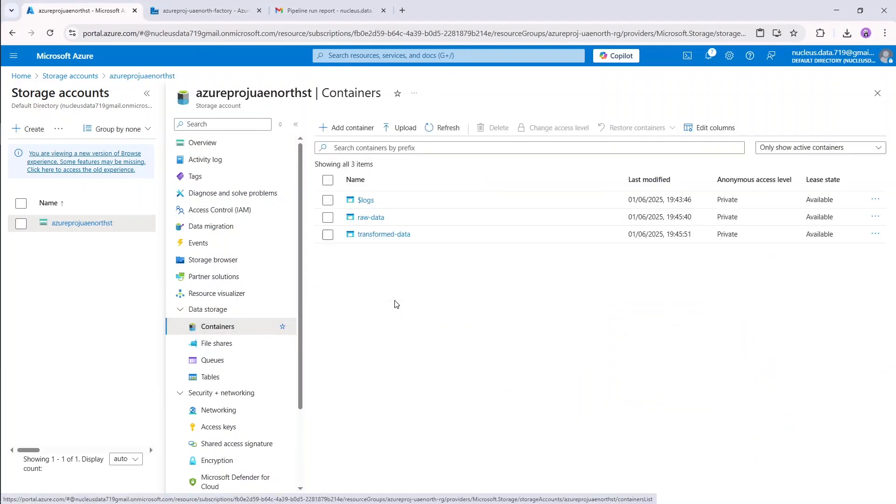
{"action": "left_click", "coordinate": [371, 218]}
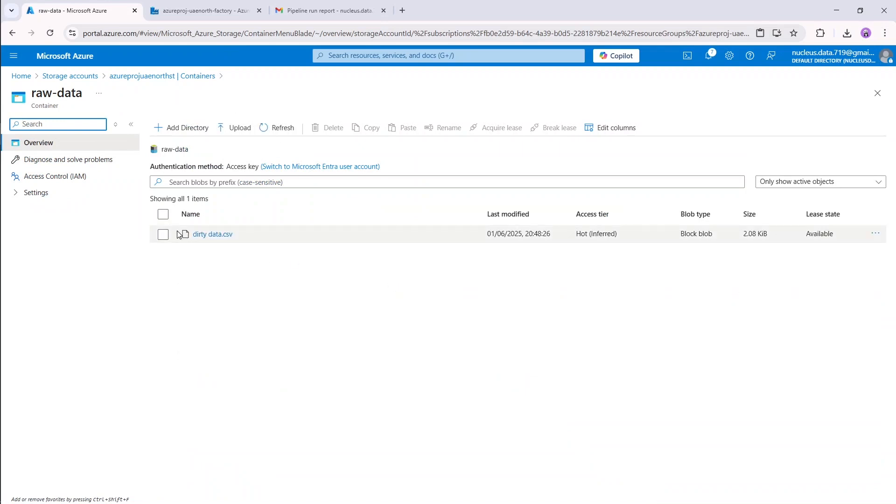
{"action": "left_click", "coordinate": [317, 289]}
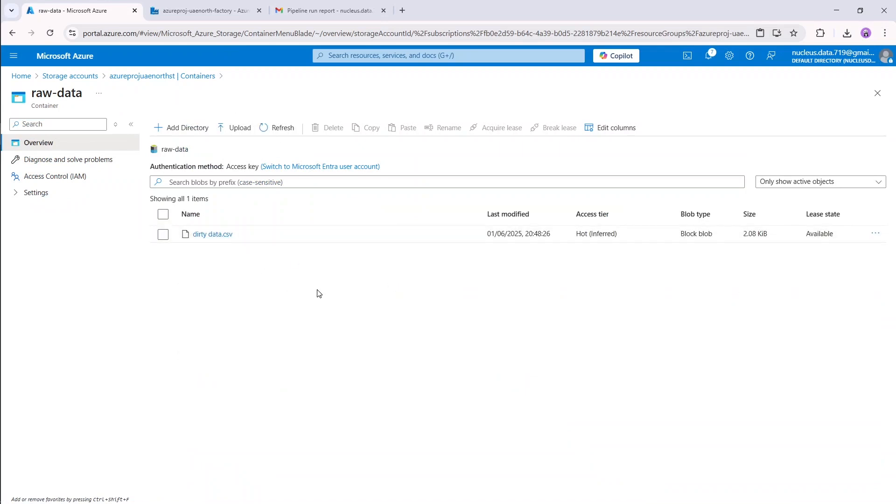